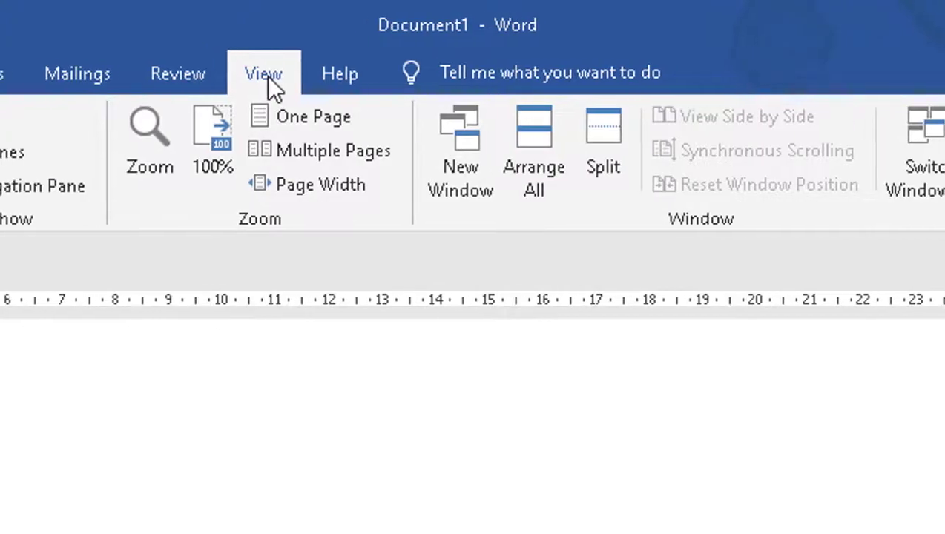
Turn on page gridlines and pick the Text Box shape from Insert > Shapes
left_click(198, 123)
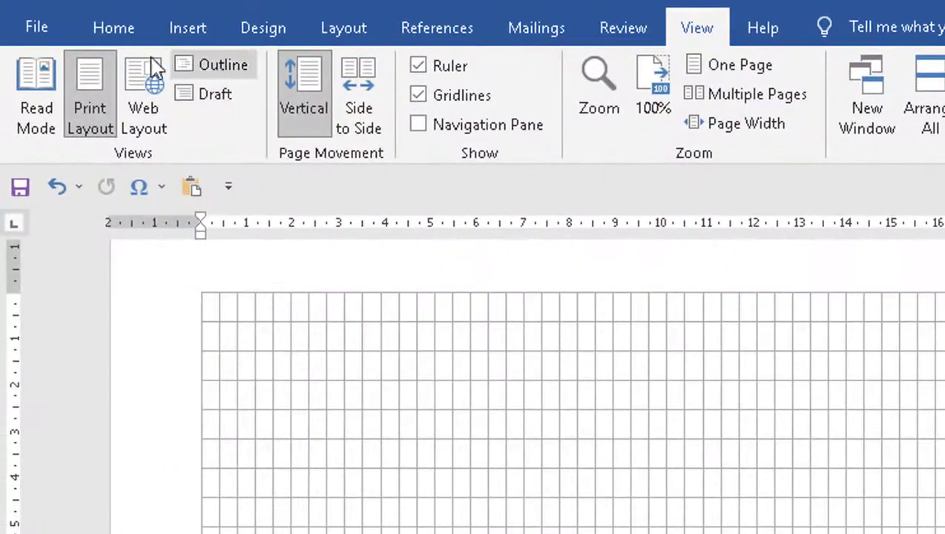
left_click(182, 31)
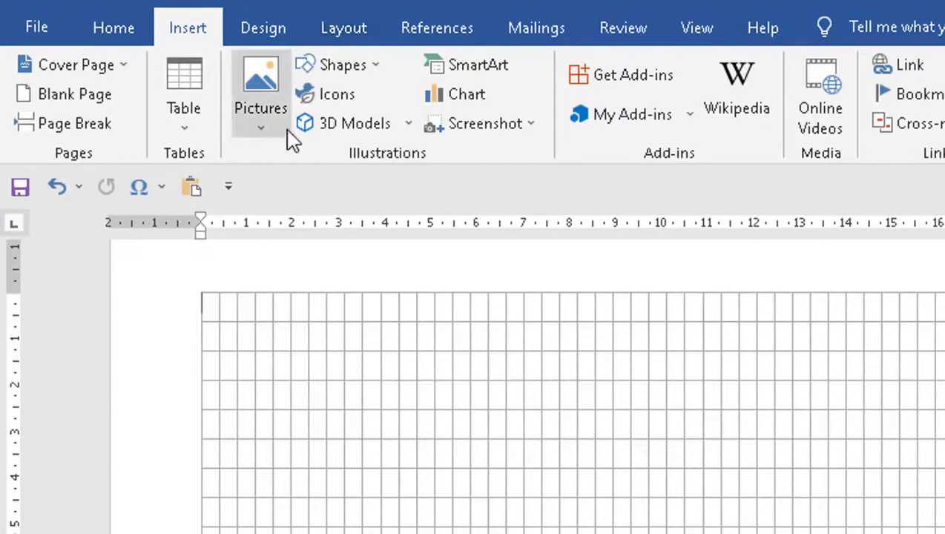
left_click(377, 69)
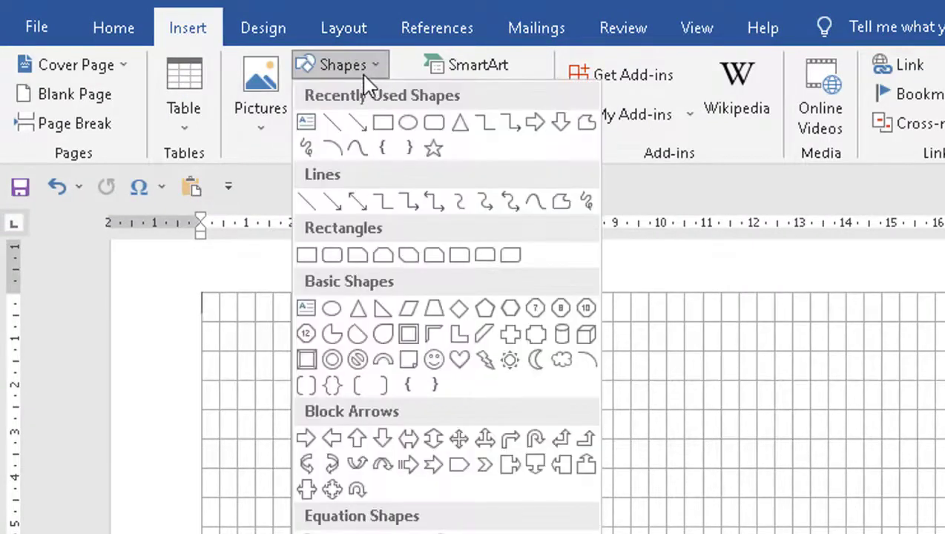
left_click(306, 122)
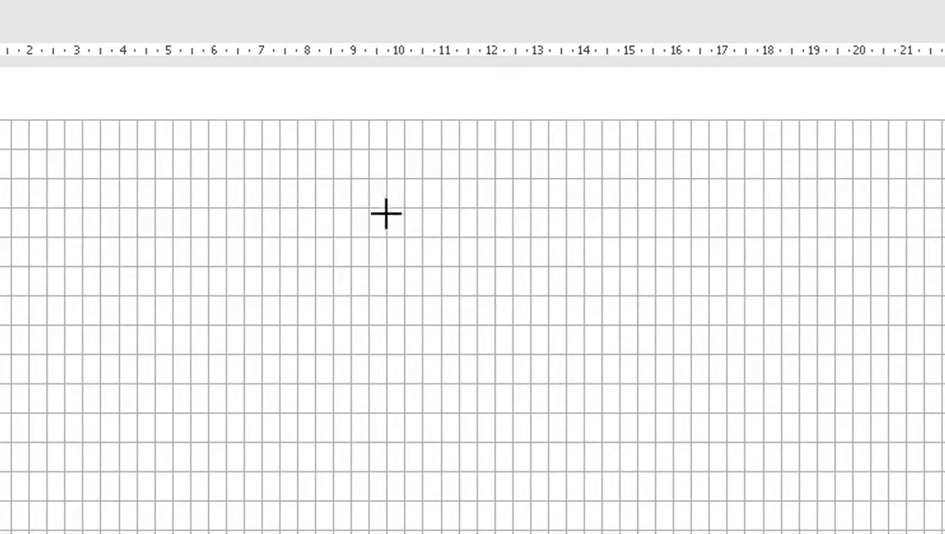
Draw a rectangular text box on the grid and shift it slightly right
left_click_drag(395, 207, 674, 316)
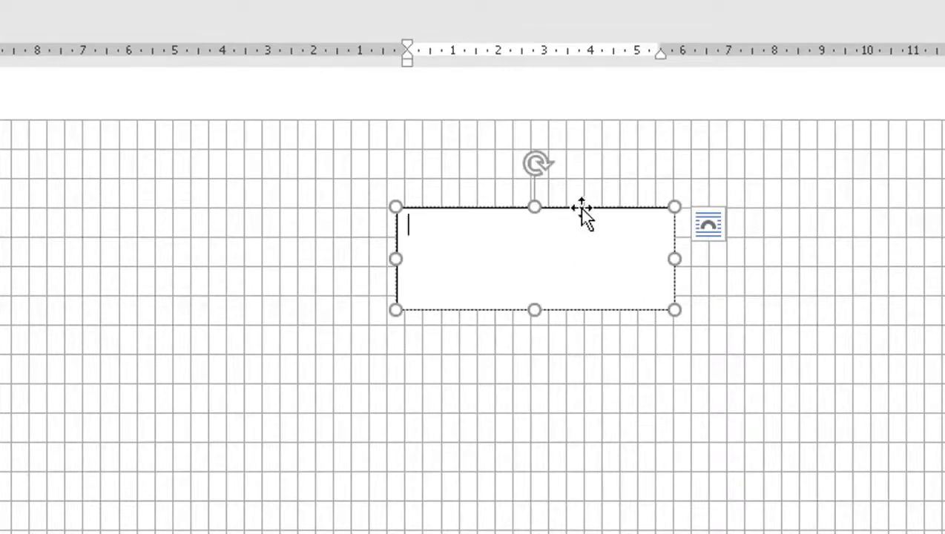
left_click_drag(582, 209, 617, 211)
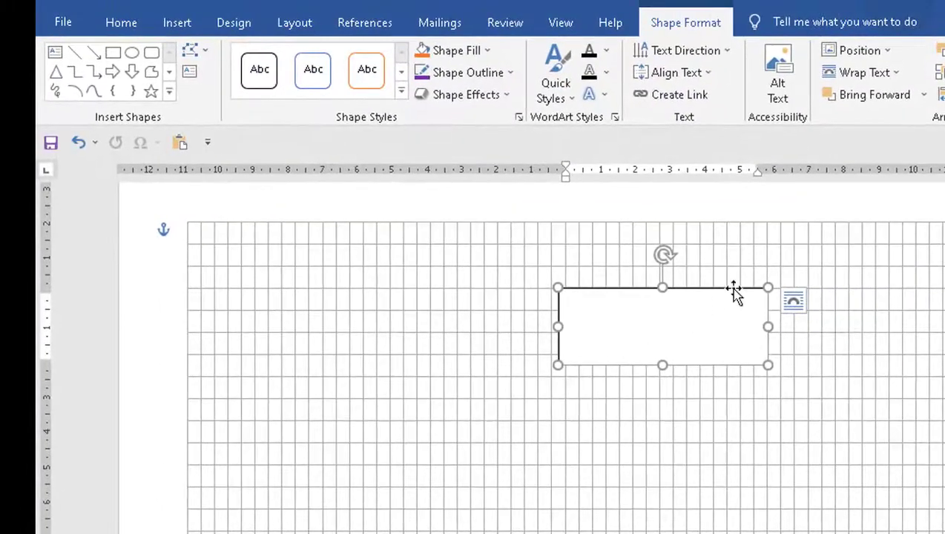
Type HEWAN in the box, set it to 28 pt and centre it
type("HEWAN")
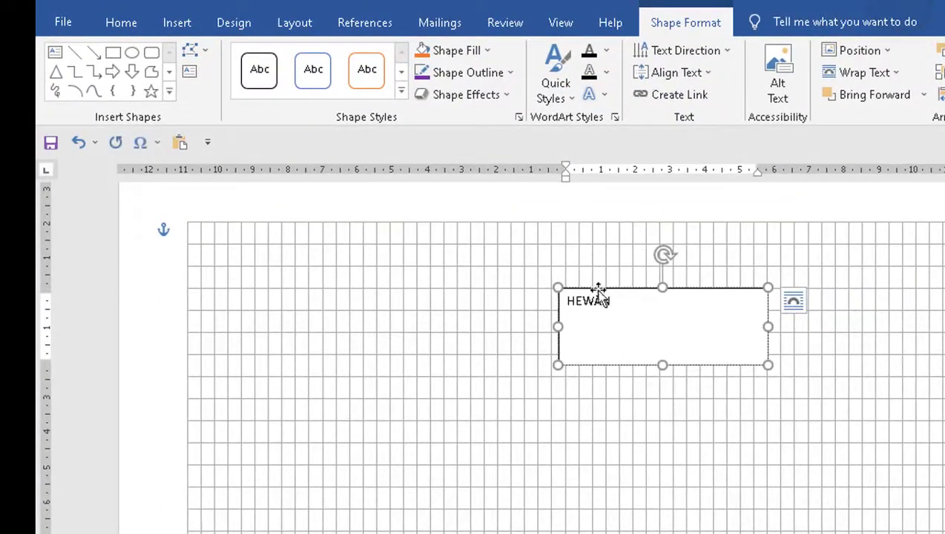
key("ctrl+a")
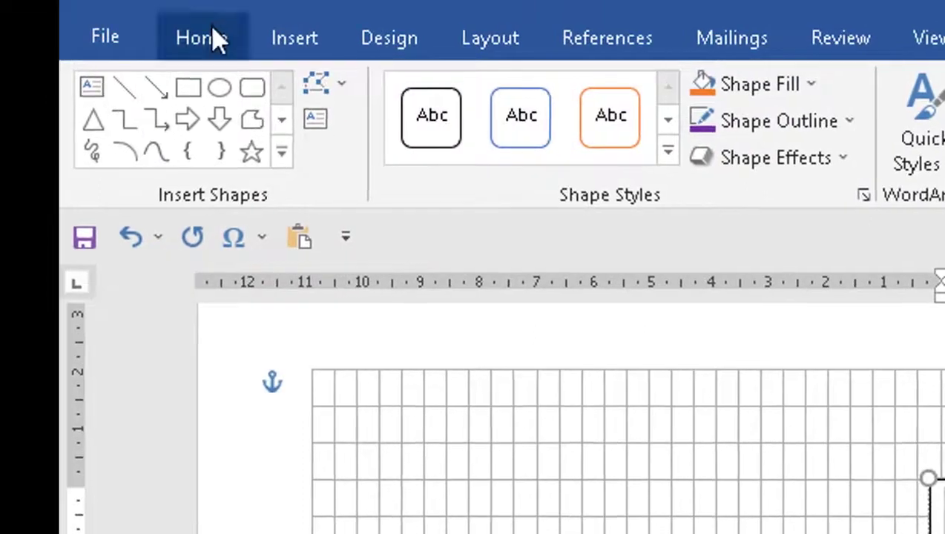
left_click(122, 23)
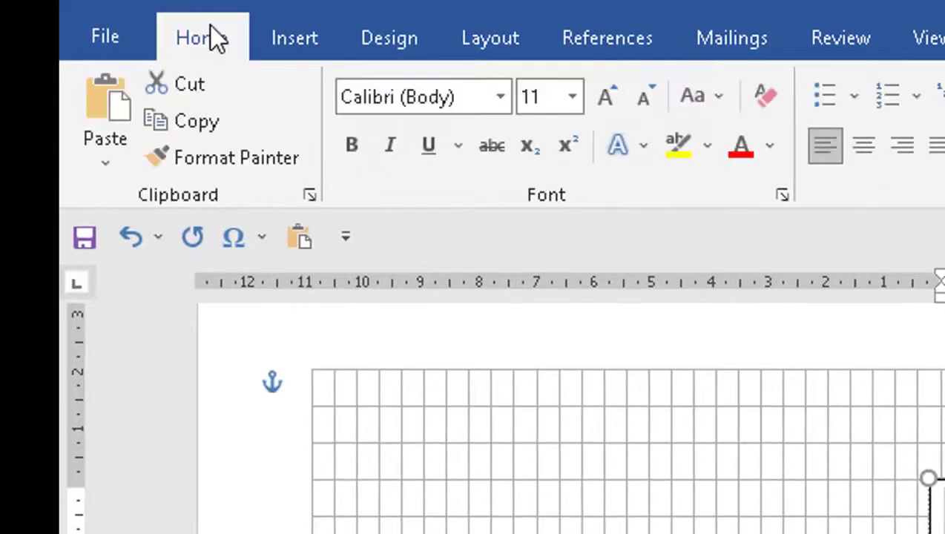
left_click(573, 99)
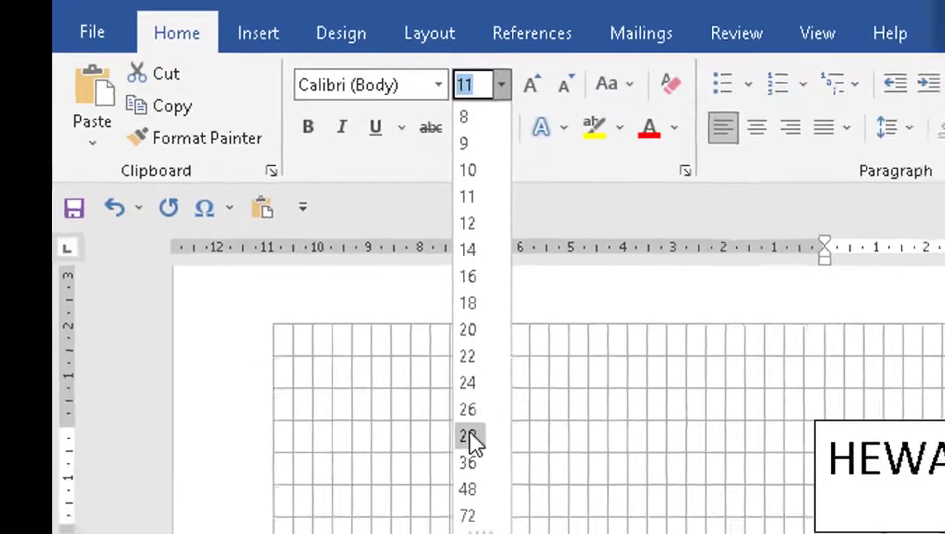
left_click(537, 498)
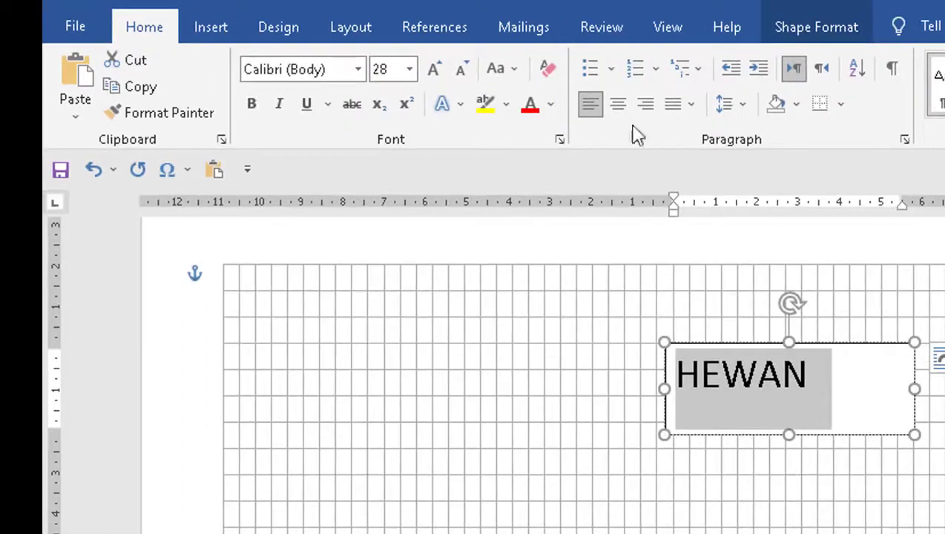
left_click(621, 109)
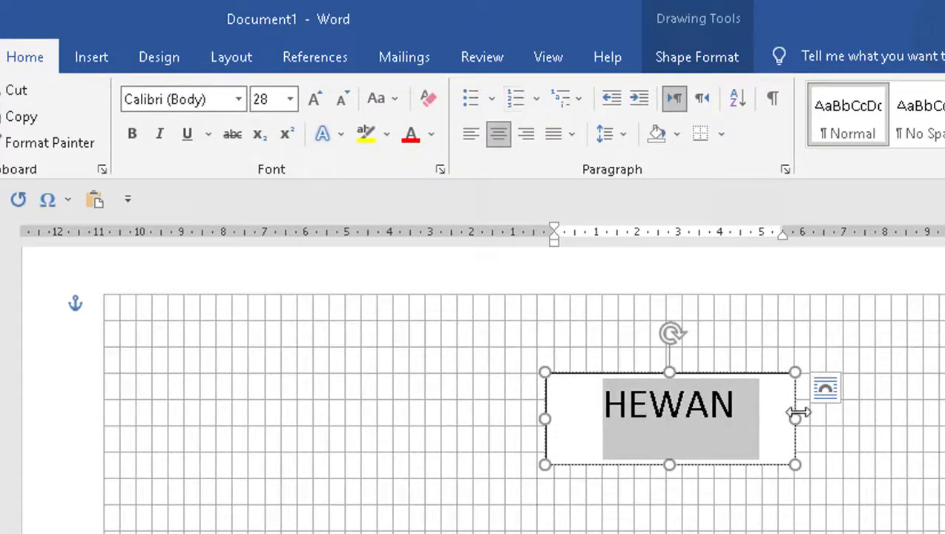
left_click(764, 373)
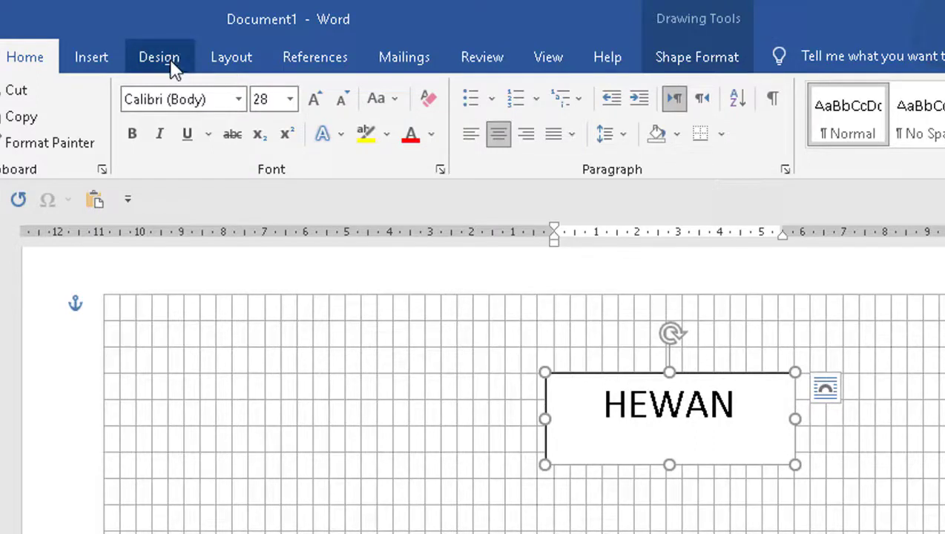
left_click(709, 69)
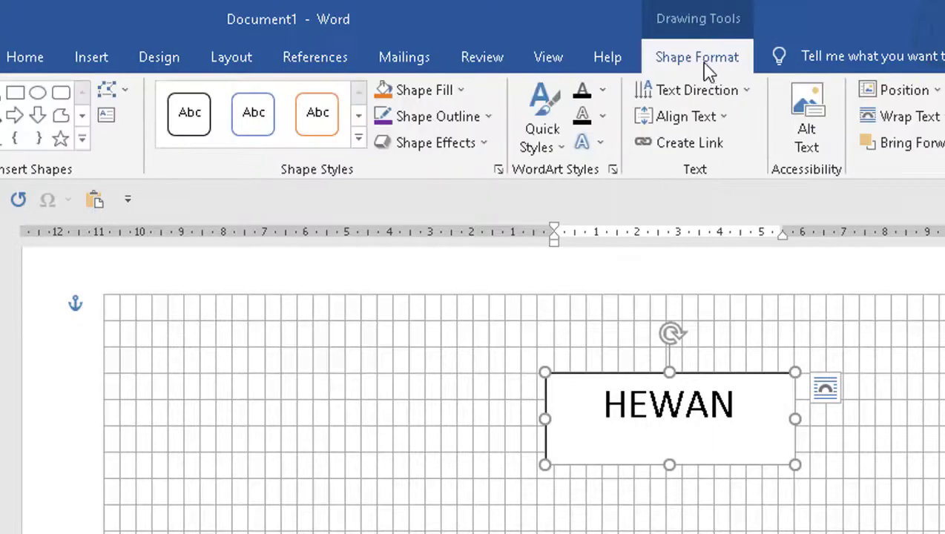
Give the HEWAN box the light-gold shape style and a 3 pt blue outline, then shorten it
left_click(358, 139)
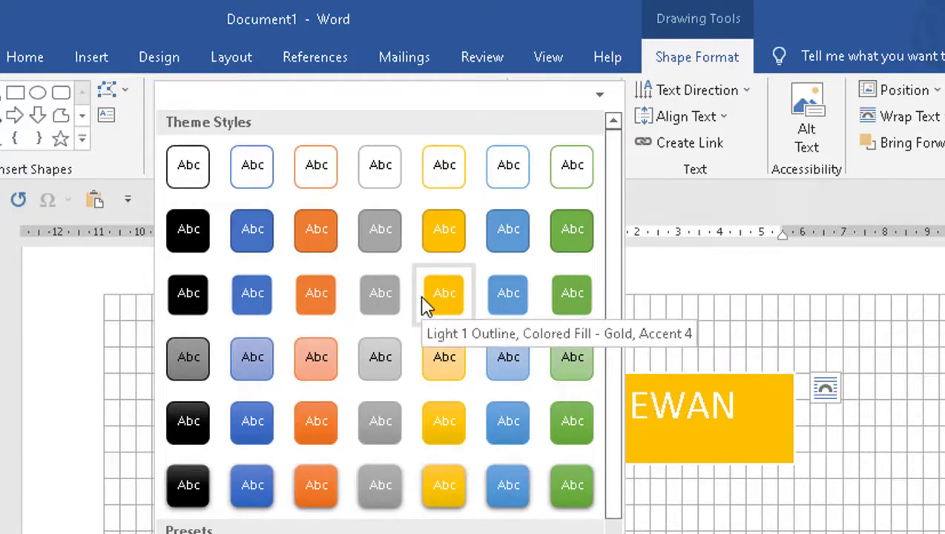
left_click(444, 358)
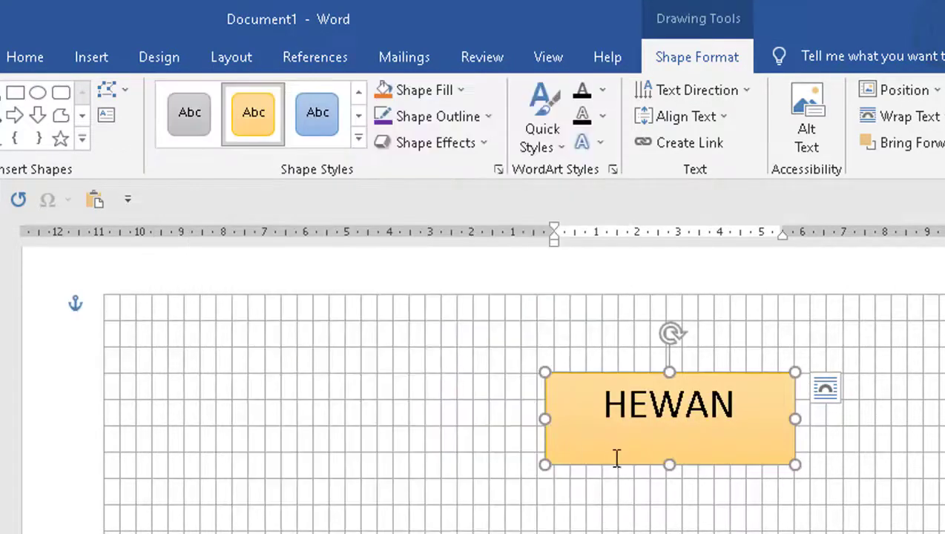
left_click(489, 118)
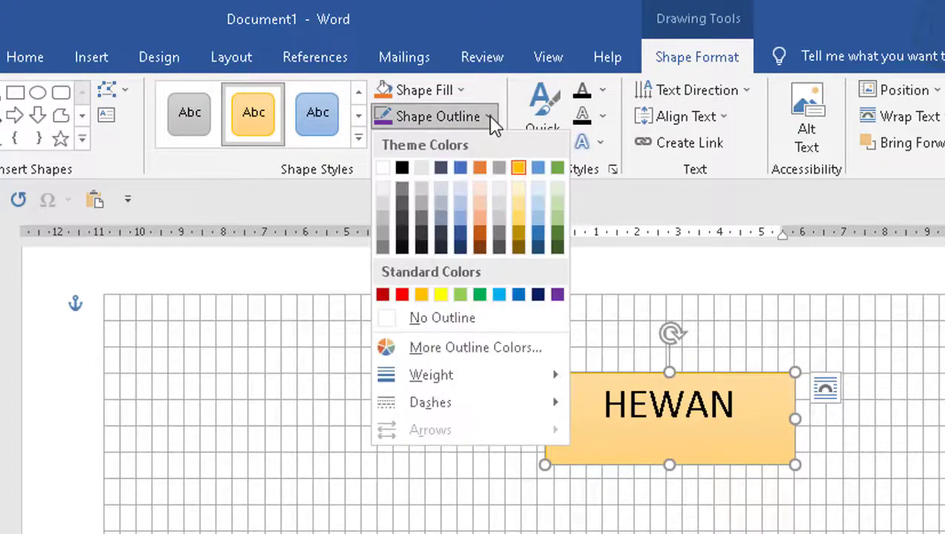
mouse_move(527, 382)
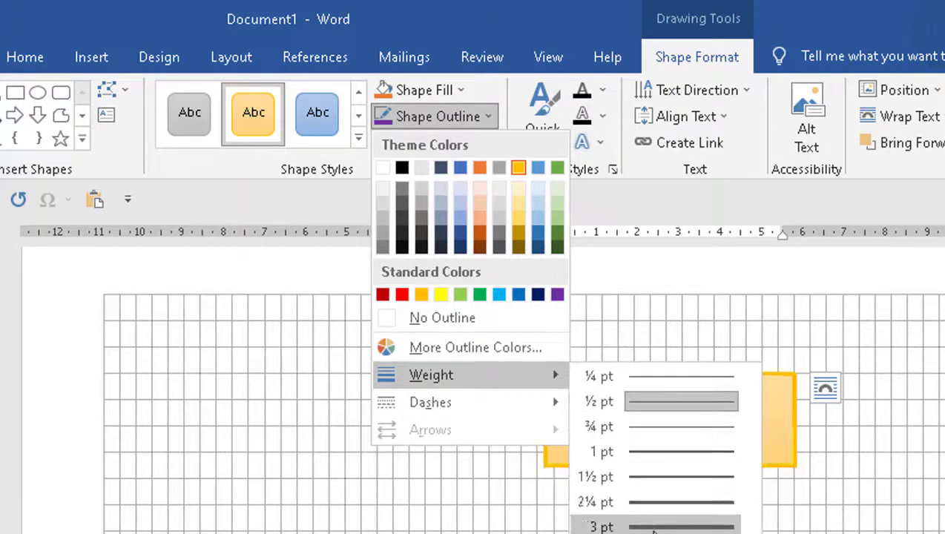
left_click(655, 527)
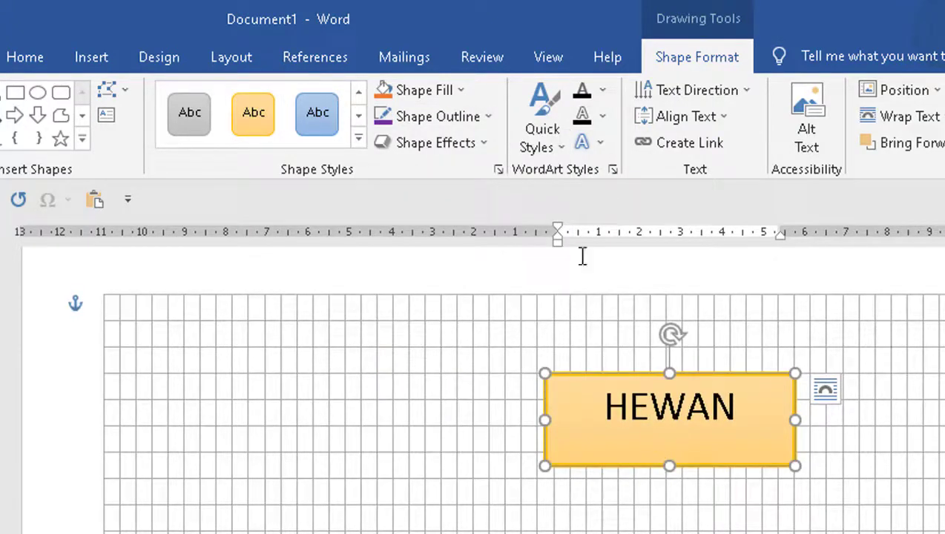
left_click(490, 119)
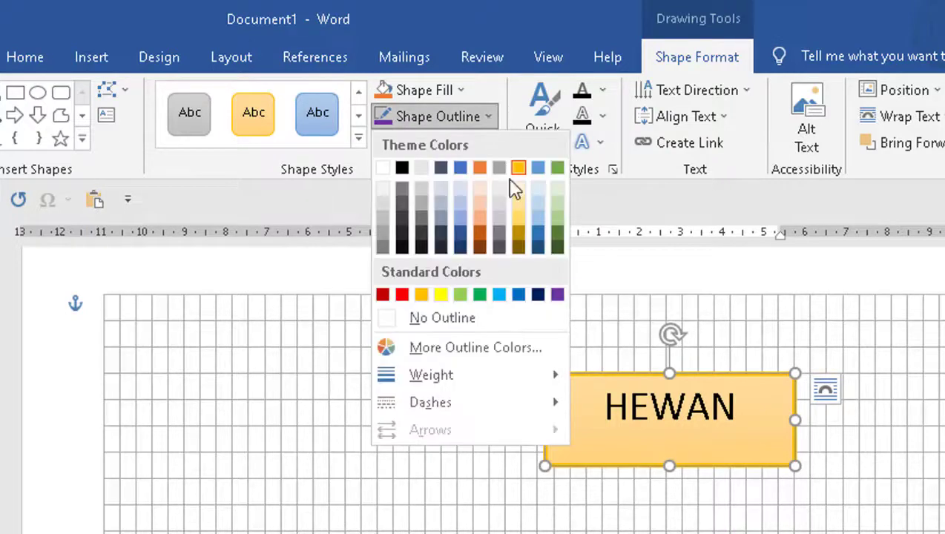
left_click(521, 298)
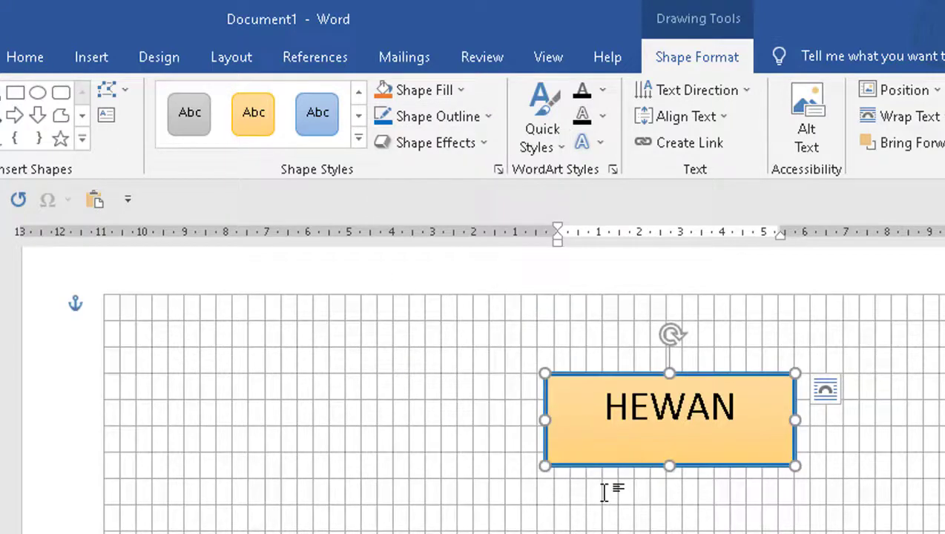
left_click_drag(669, 465, 674, 440)
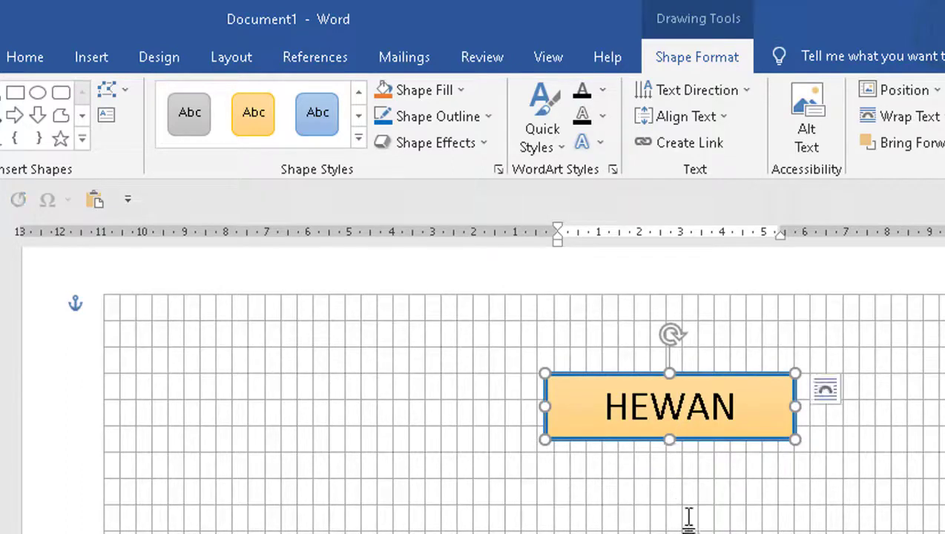
Copy the HEWAN box and paste three copies with Keep Source Formatting
left_click(615, 523)
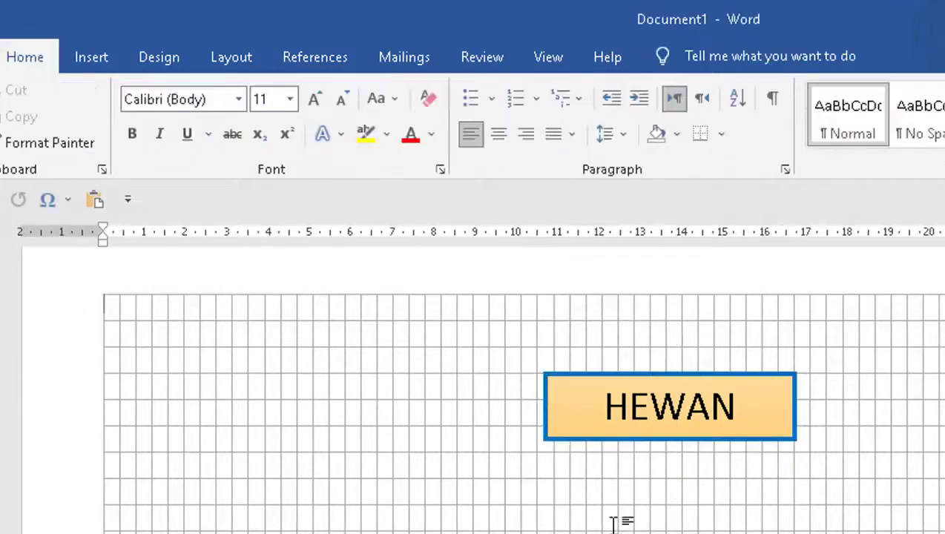
left_click(627, 374)
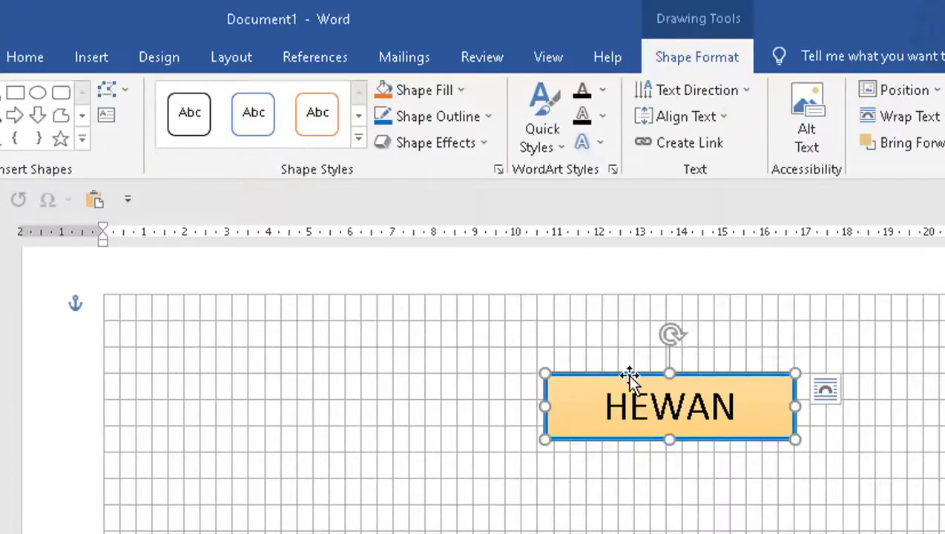
right_click(627, 375)
left_click(686, 417)
right_click(593, 521)
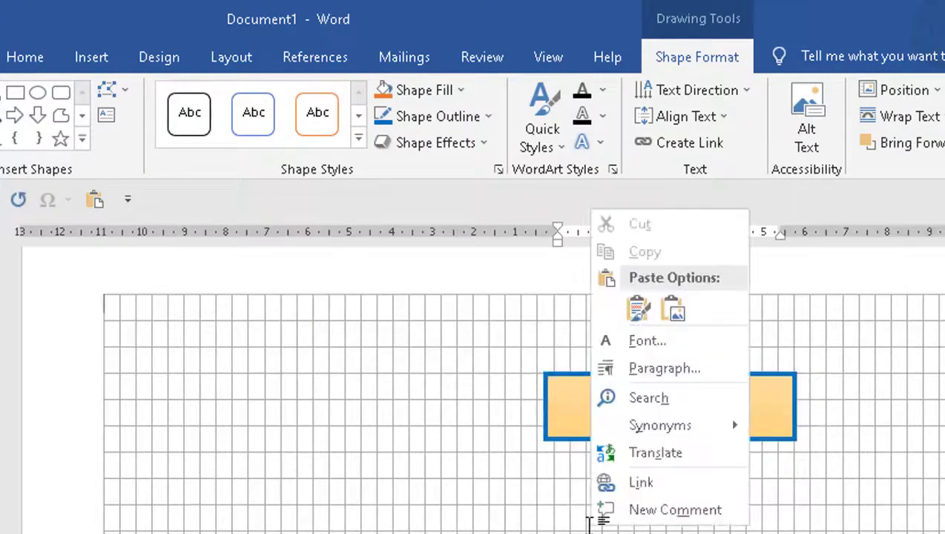
left_click(637, 308)
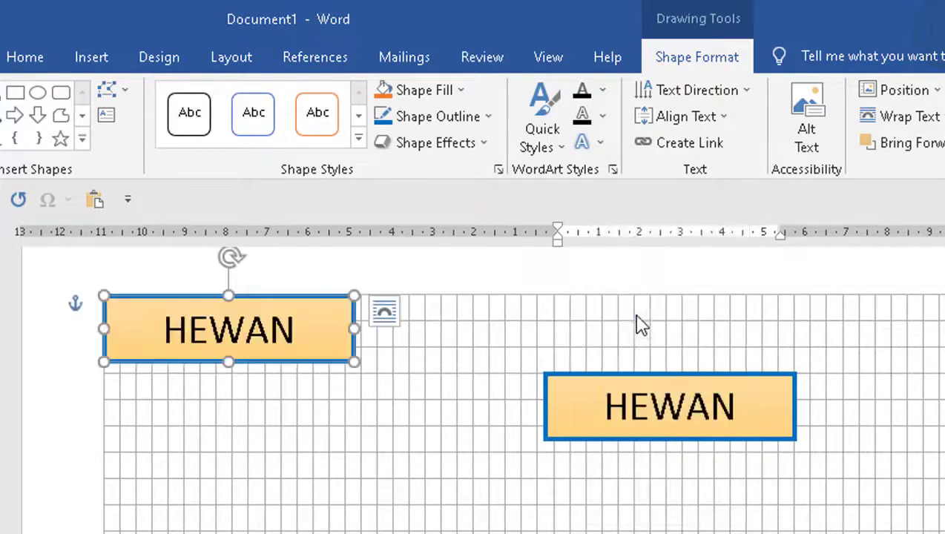
right_click(625, 523)
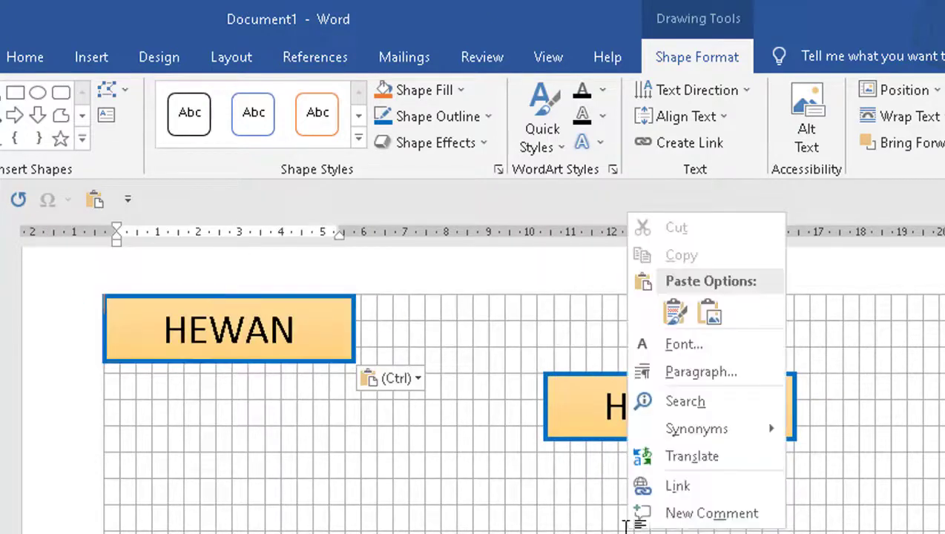
left_click(674, 311)
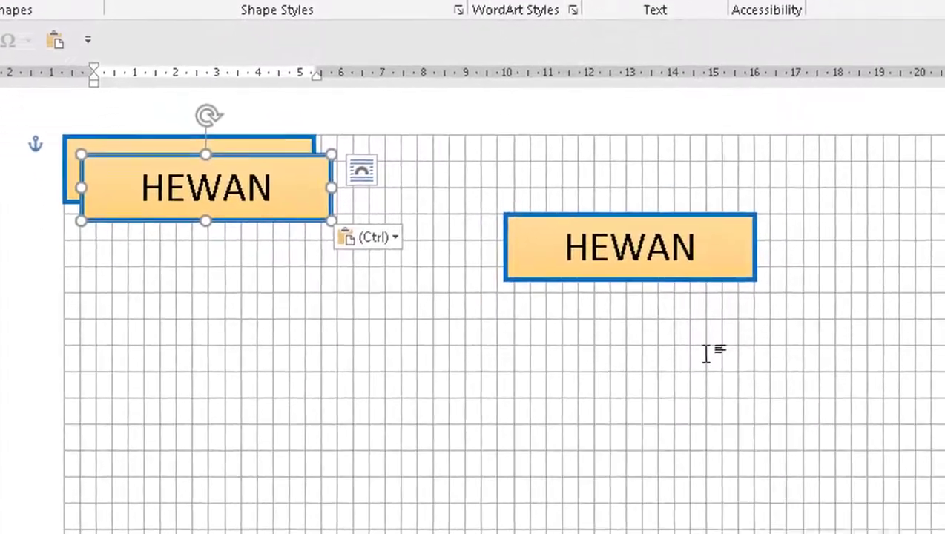
right_click(753, 517)
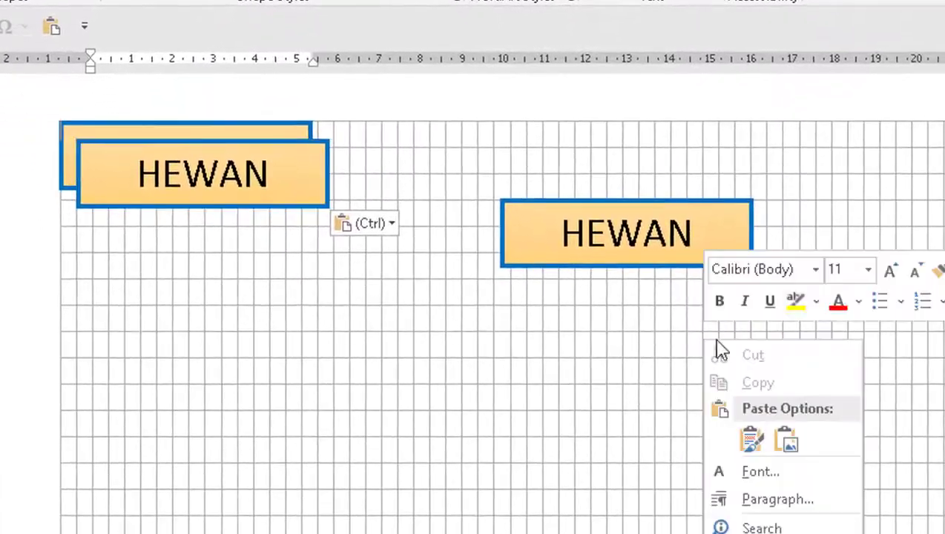
left_click(750, 439)
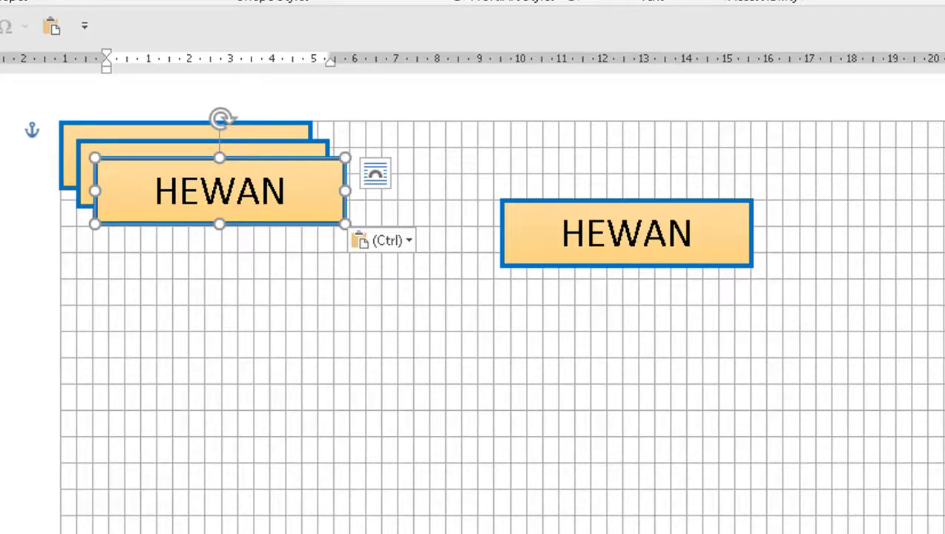
Move a pasted HEWAN box to the right and nudge the middle box into position
left_click_drag(296, 232, 942, 445)
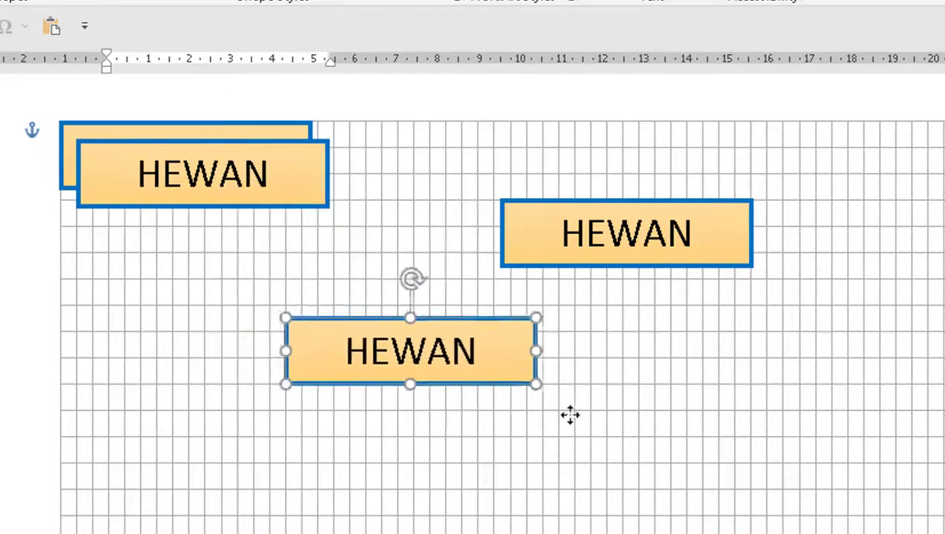
key("Right")
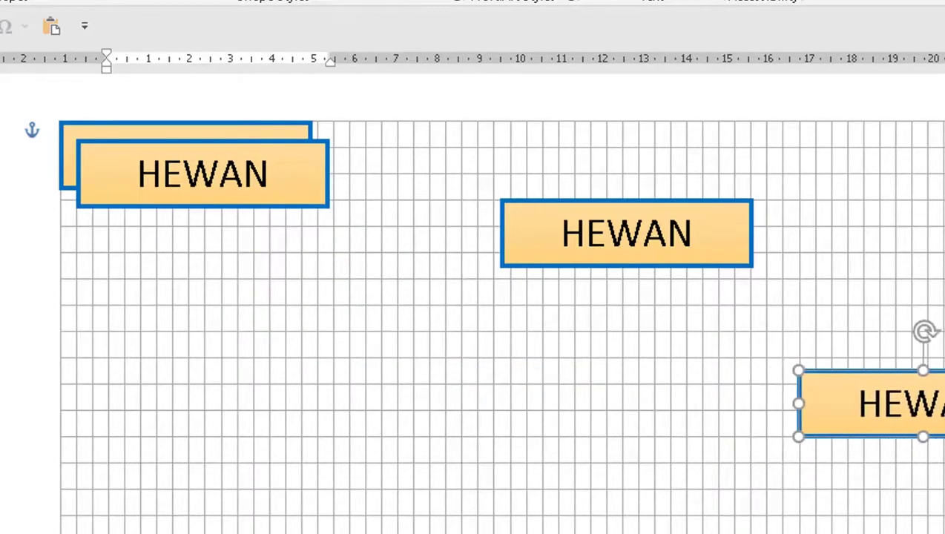
key("Right")
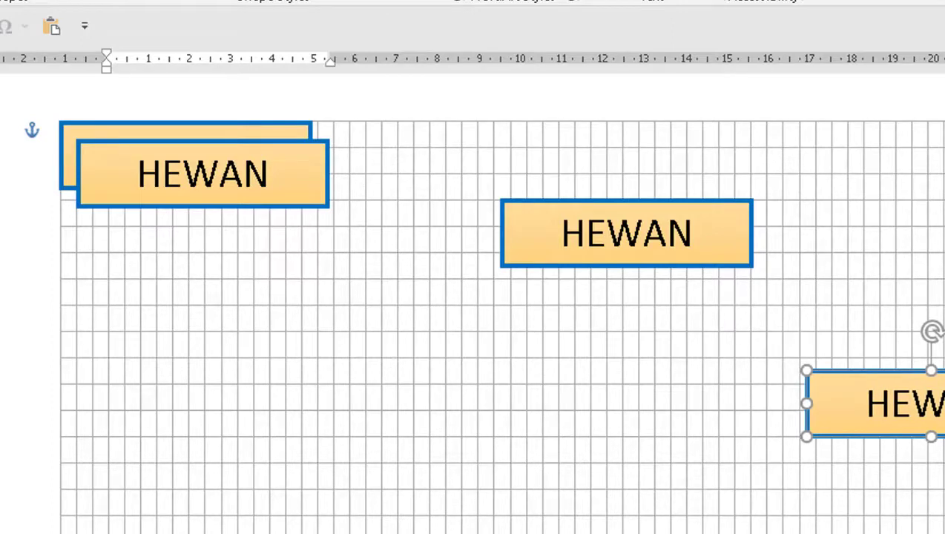
left_click(717, 264)
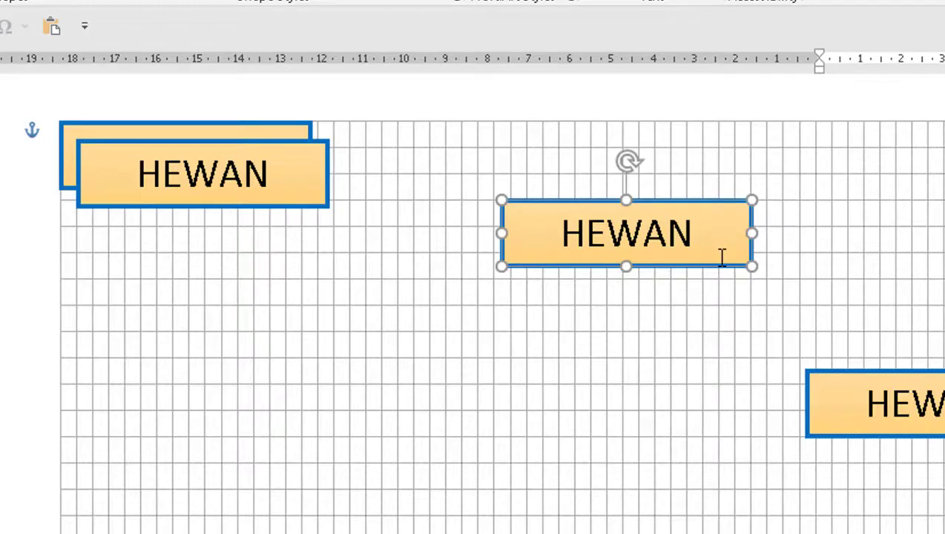
key("Left")
key("Left")
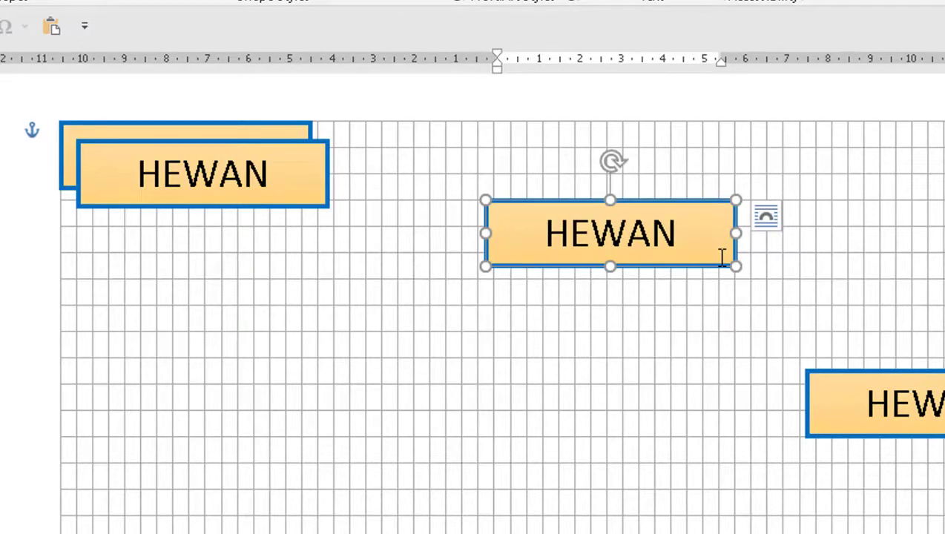
key("Right")
key("Left")
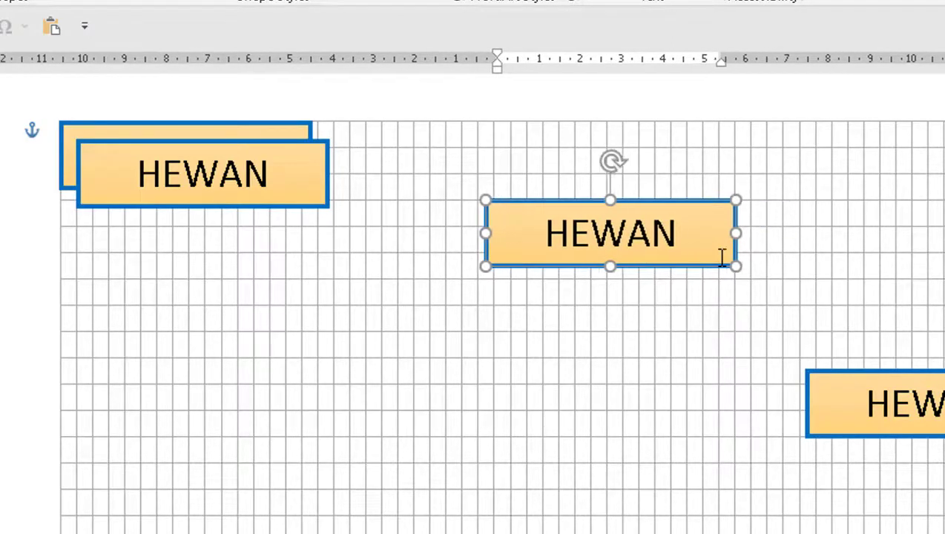
Fine-tune the HEWAN box into line with small arrow-key nudges
scroll(473, 297, "up", 5)
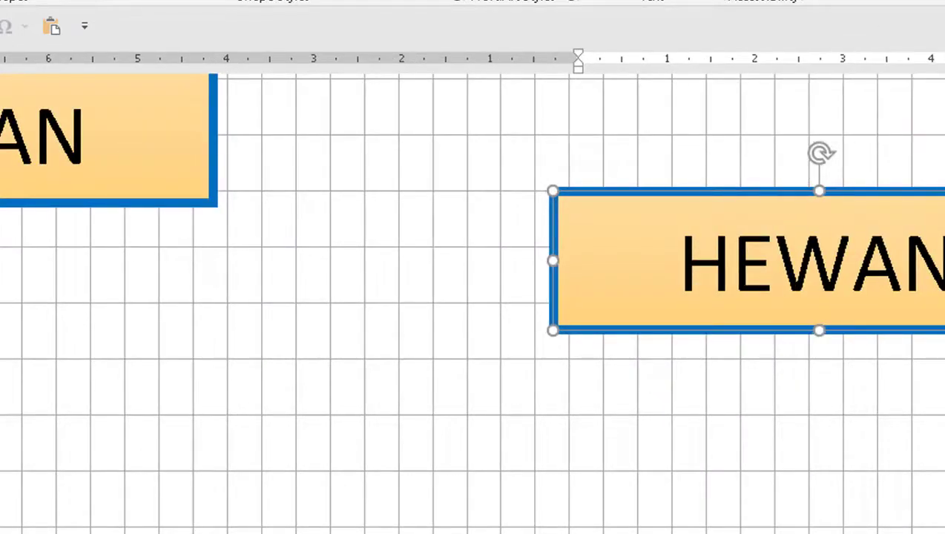
key("ctrl+Right")
key("ctrl+Right")
key("ctrl+Right")
key("ctrl+Right")
key("ctrl+Right")
key("ctrl+Right")
key("ctrl+Right")
key("ctrl+Right")
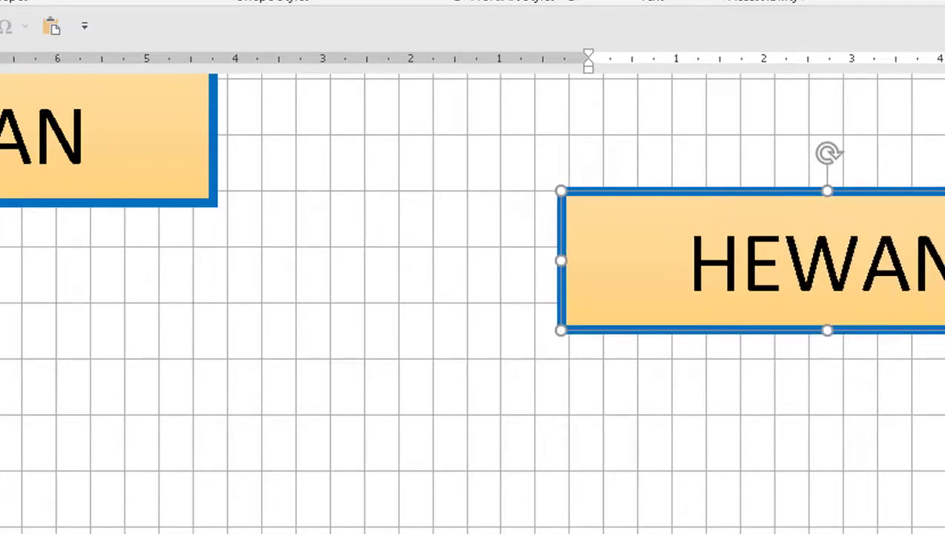
key("ctrl+Right")
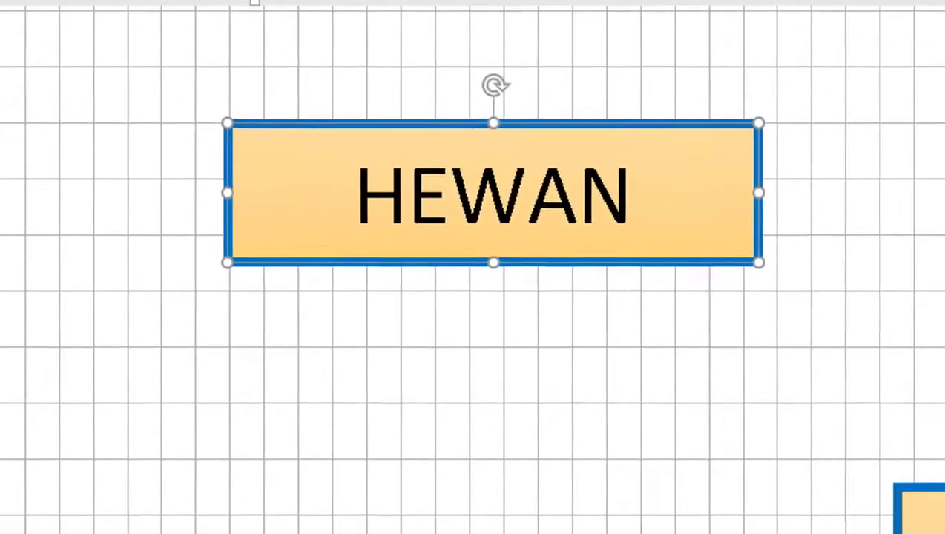
key("ctrl+Right")
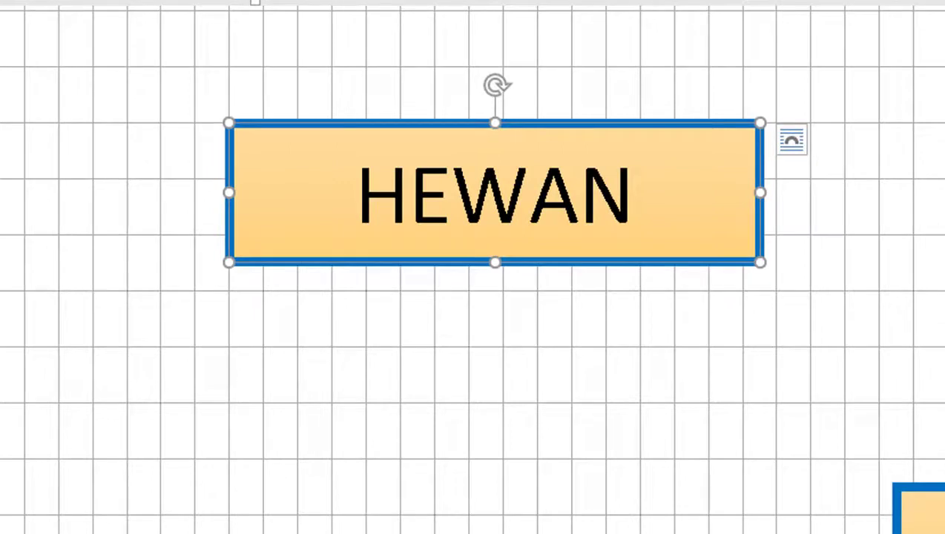
key("ctrl+Right")
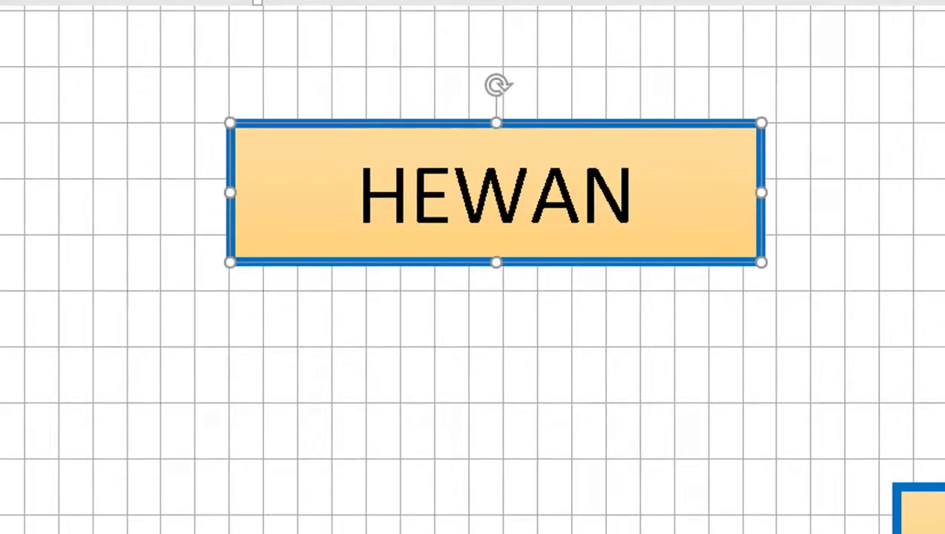
key("ctrl+Up")
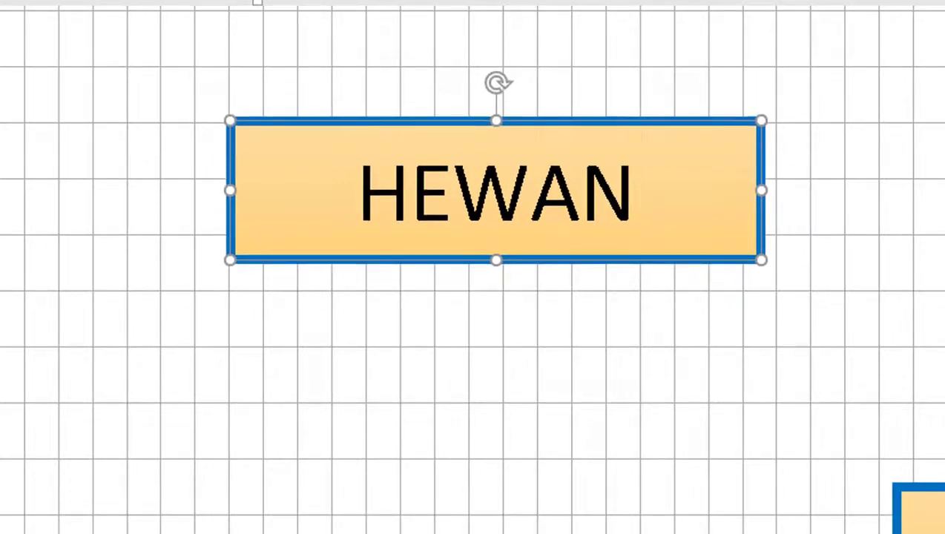
key("ctrl+Up")
key("ctrl+Up")
key("Up")
key("Up")
key("ctrl+Down")
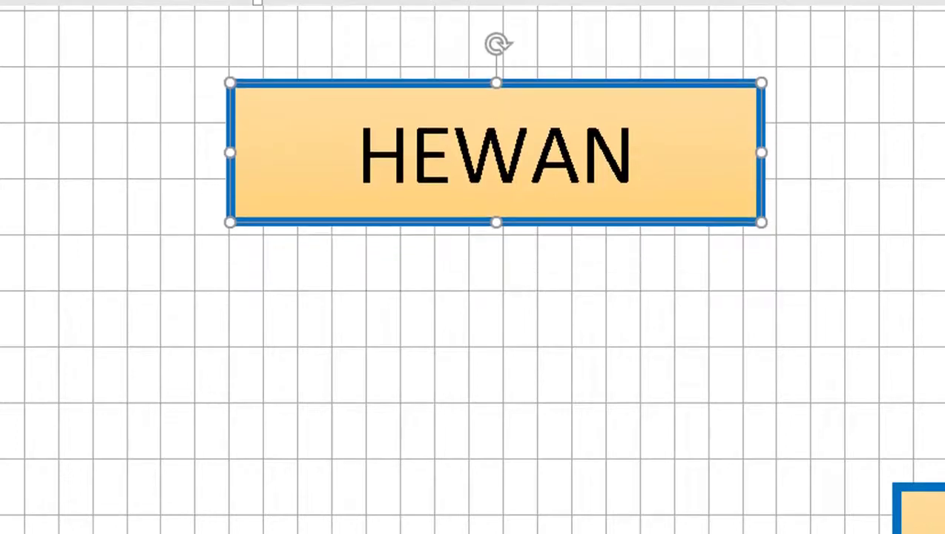
key("ctrl+Down")
key("ctrl+Down")
key("ctrl+Down")
key("ctrl+Down")
key("ctrl+Down")
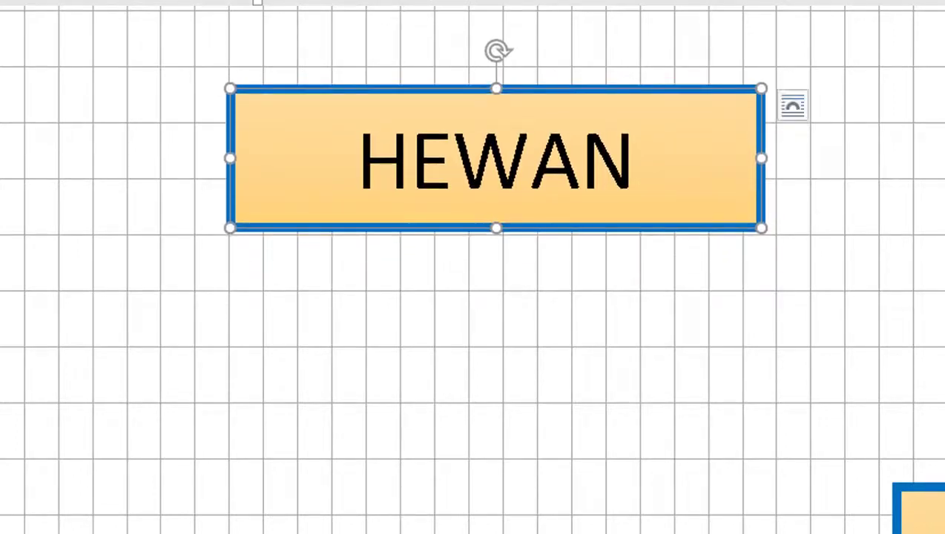
key("ctrl+Down")
key("ctrl+Down")
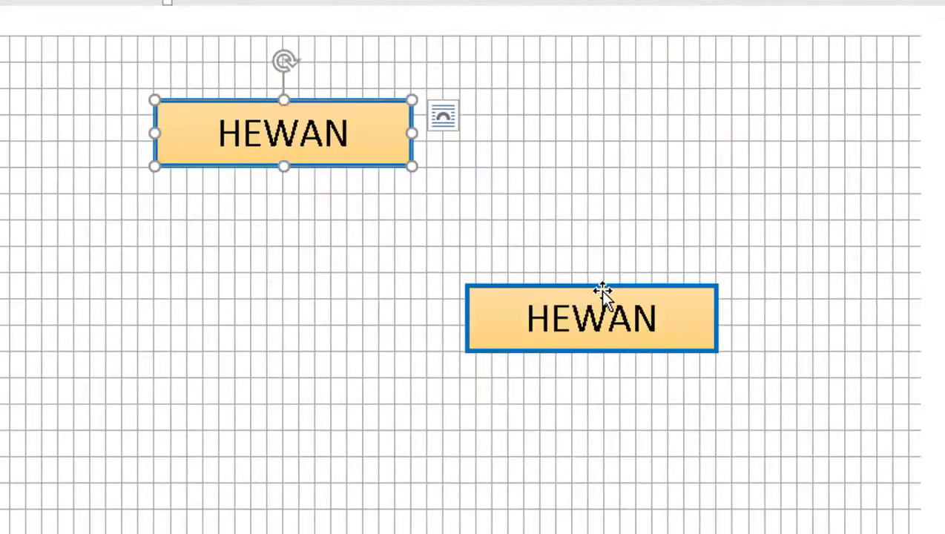
Drag the remaining box into place and select the lower row of boxes
mouse_move(601, 296)
left_mouse_down()
mouse_move(625, 270)
mouse_move(578, 161)
mouse_move(629, 156)
mouse_move(644, 300)
left_mouse_up()
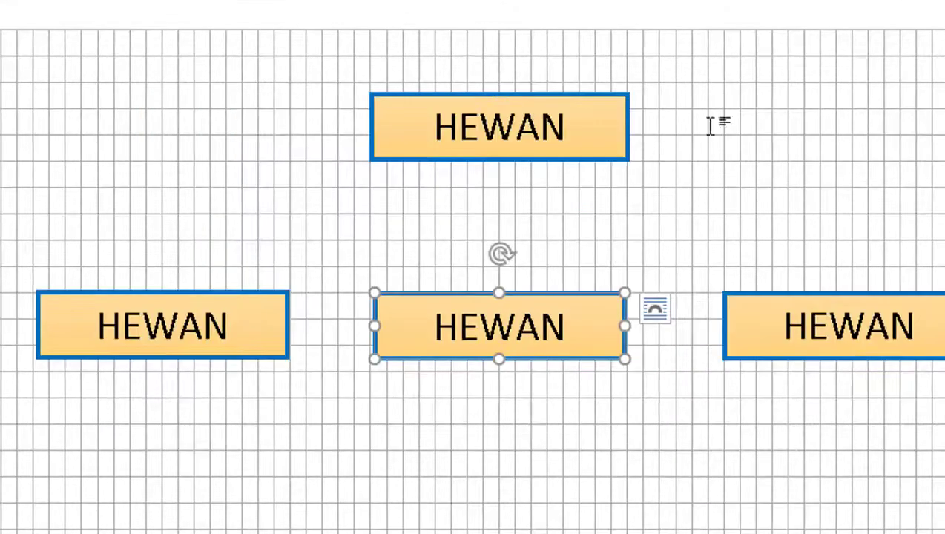
left_click(588, 447)
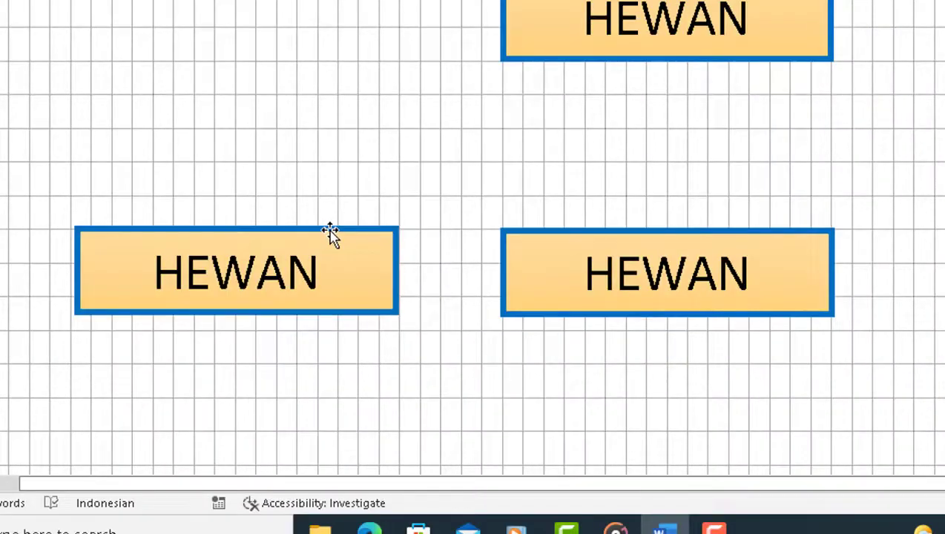
left_click(331, 233)
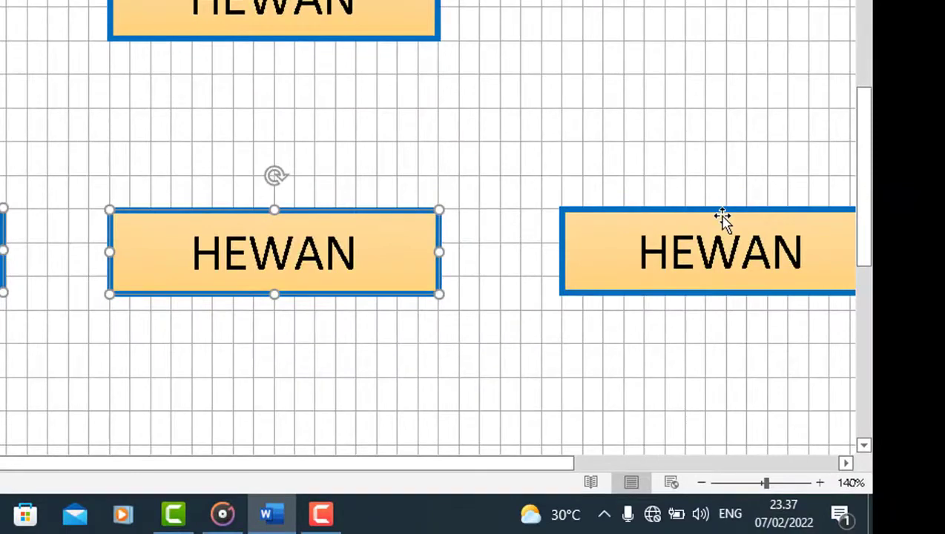
left_click(724, 215, "shift")
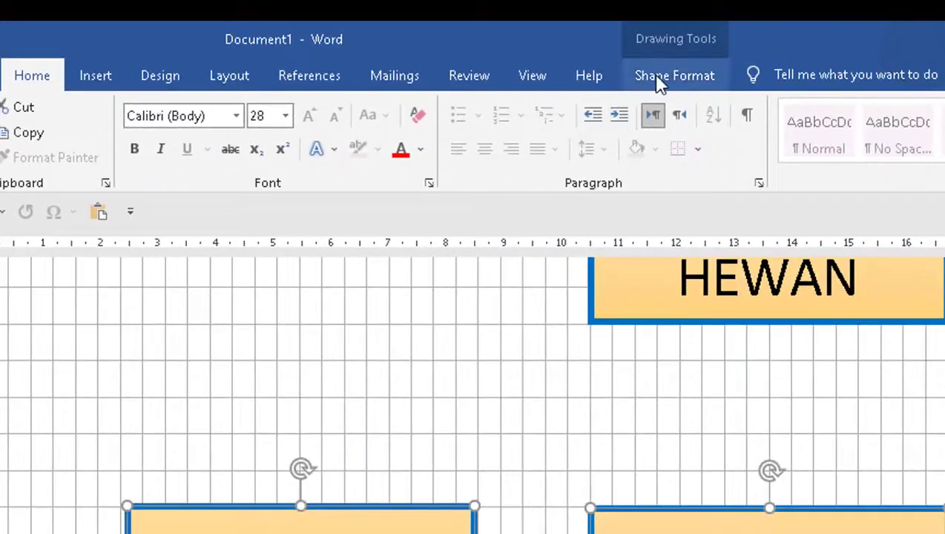
Apply a light blue Standard fill from More Fill Colors to the three lower boxes
left_click(659, 84)
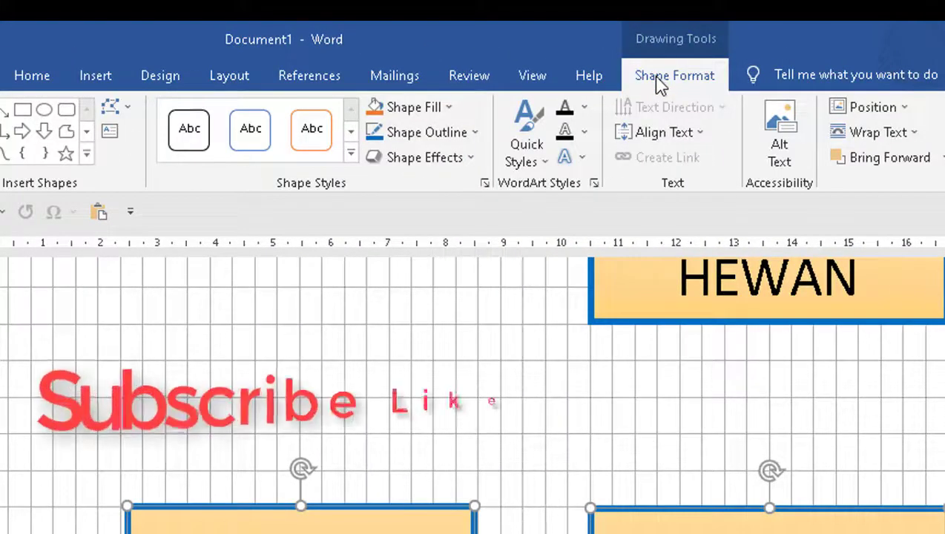
left_click(447, 108)
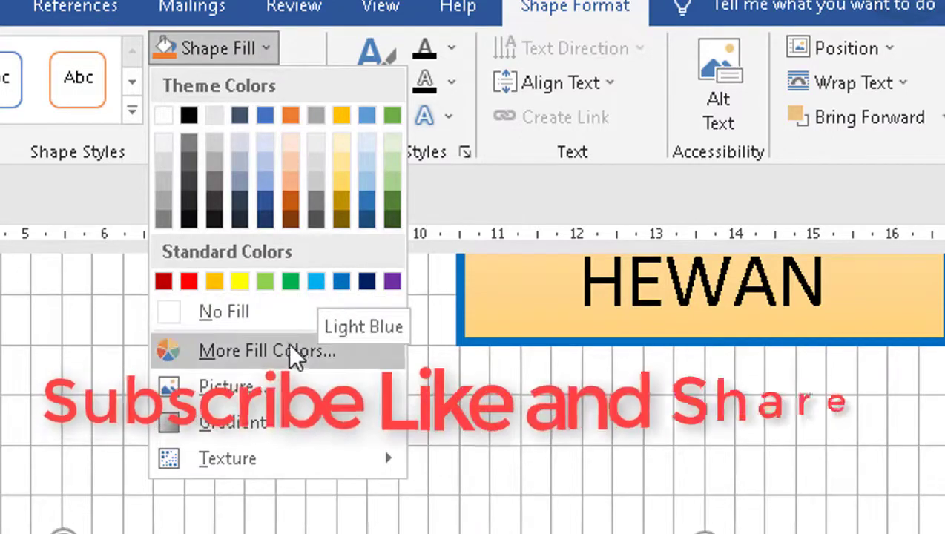
left_click(833, 256)
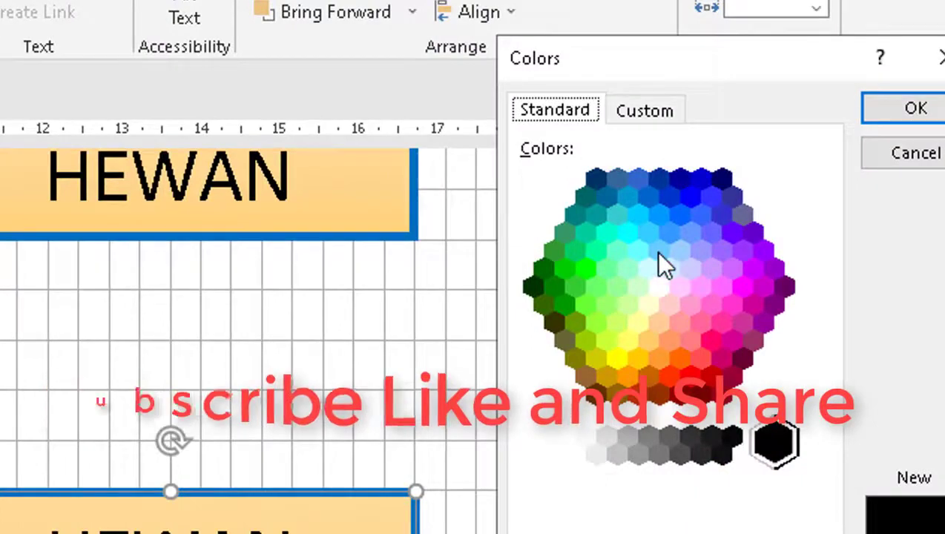
left_click(658, 250)
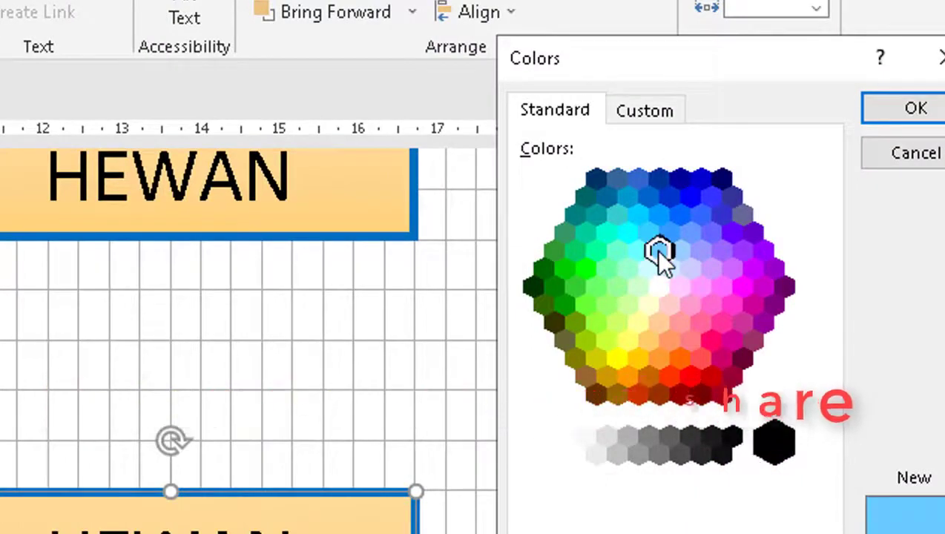
double_click(657, 249)
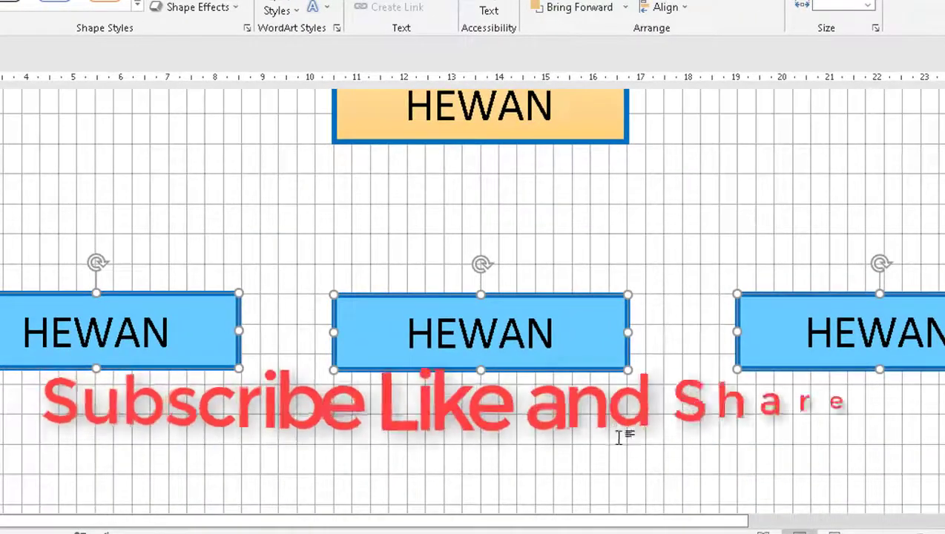
left_click(618, 438)
scroll(618, 438, "up", 2)
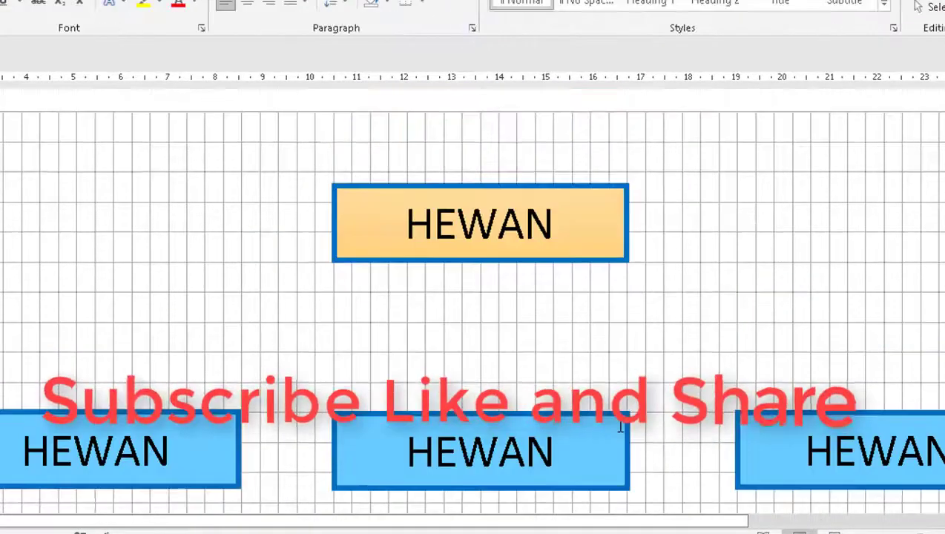
scroll(200, 448, "down", 2)
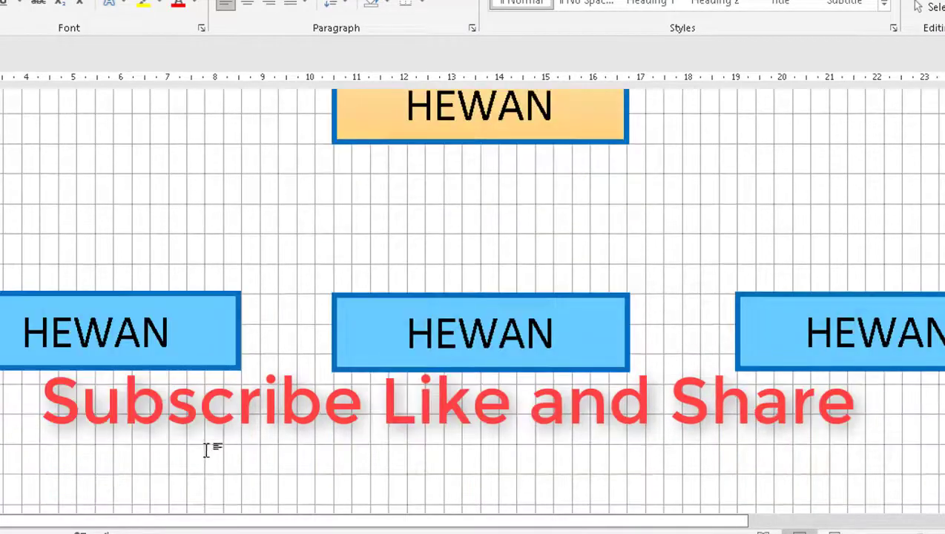
Copy the left blue HEWAN box and paste a duplicate onto the page
left_click(208, 369)
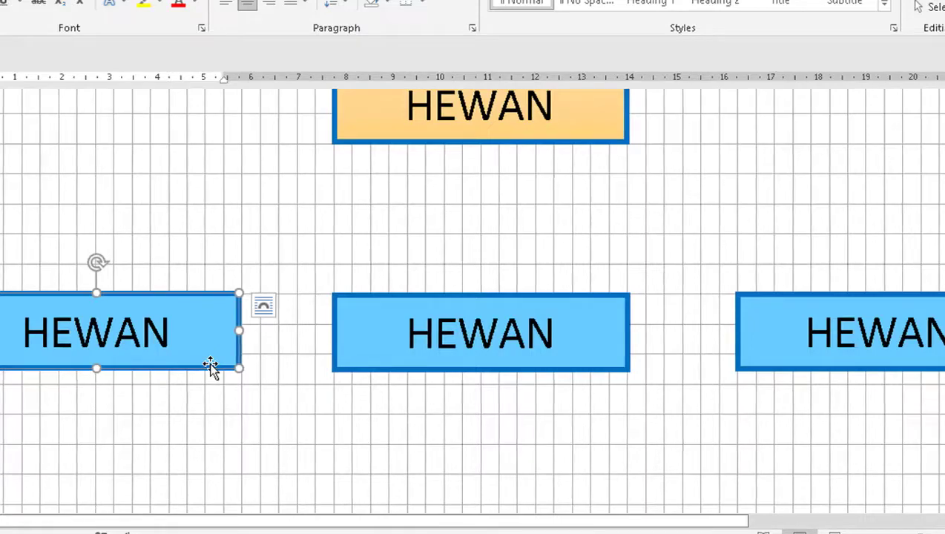
right_click(211, 366)
left_click(375, 55)
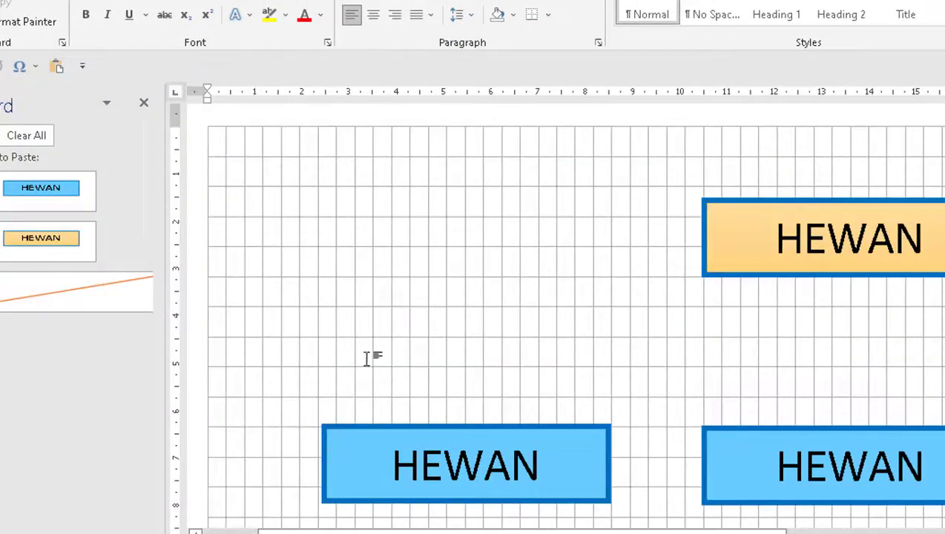
left_click(150, 107)
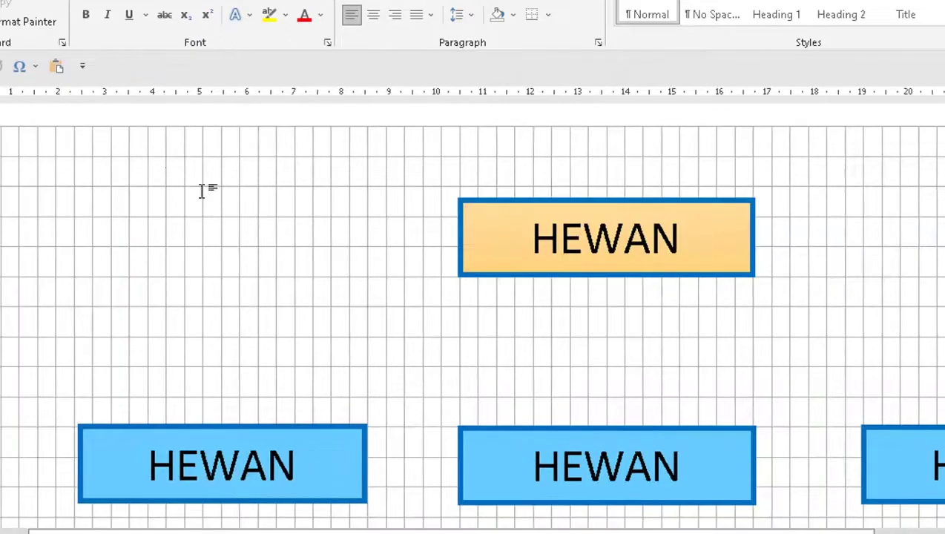
scroll(430, 432, "down", 3)
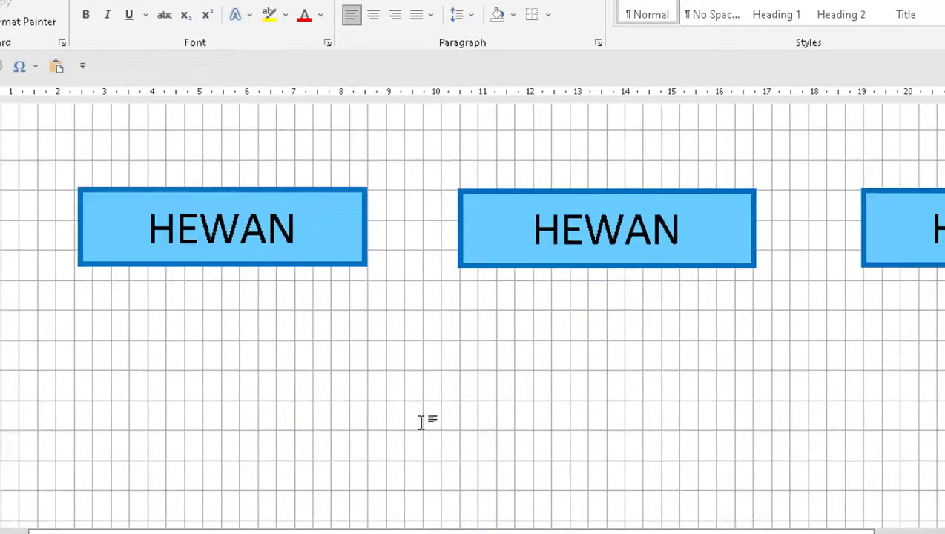
right_click(363, 406)
left_click(397, 237)
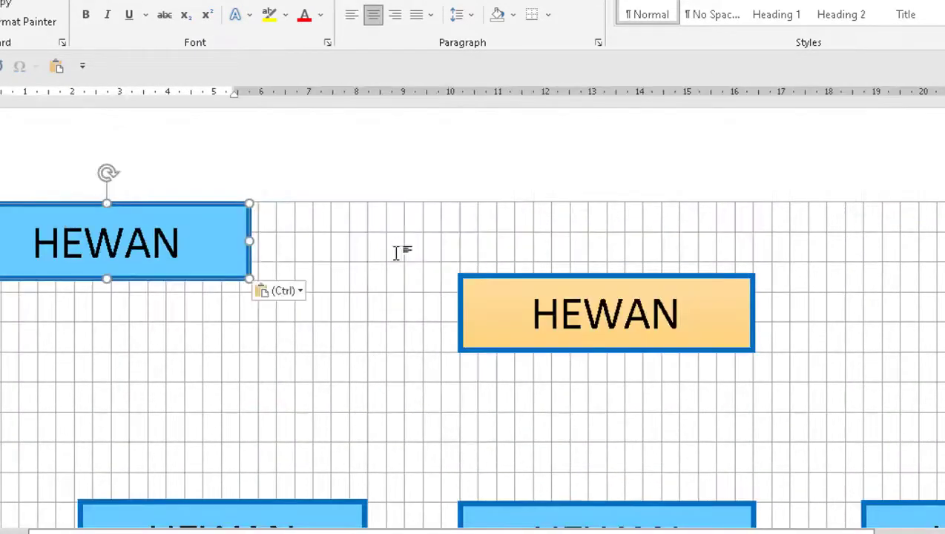
Move the duplicate beneath the left blue box and stretch it into a tall square
mouse_move(195, 271)
left_mouse_down()
mouse_move(305, 525)
mouse_move(326, 453)
left_mouse_up()
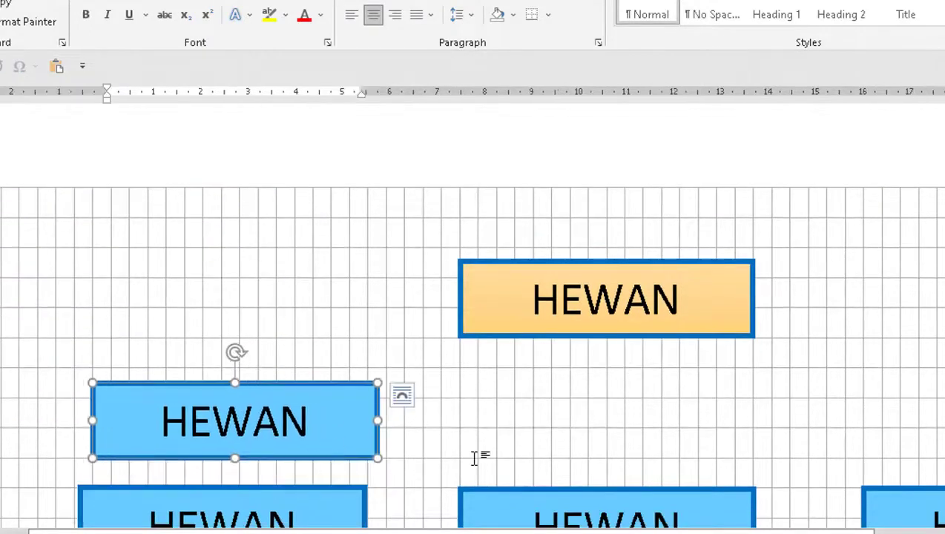
scroll(445, 415, "down", 3)
mouse_move(329, 280)
left_mouse_down()
mouse_move(343, 531)
mouse_move(296, 489)
mouse_move(311, 491)
mouse_move(285, 522)
mouse_move(285, 499)
left_mouse_up()
scroll(312, 491, "down", 4)
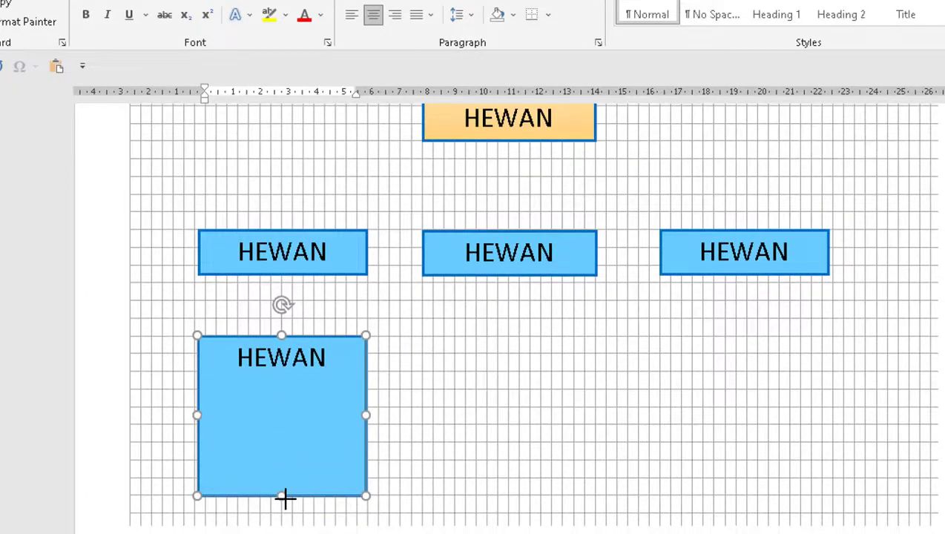
left_click_drag(285, 499, 285, 497)
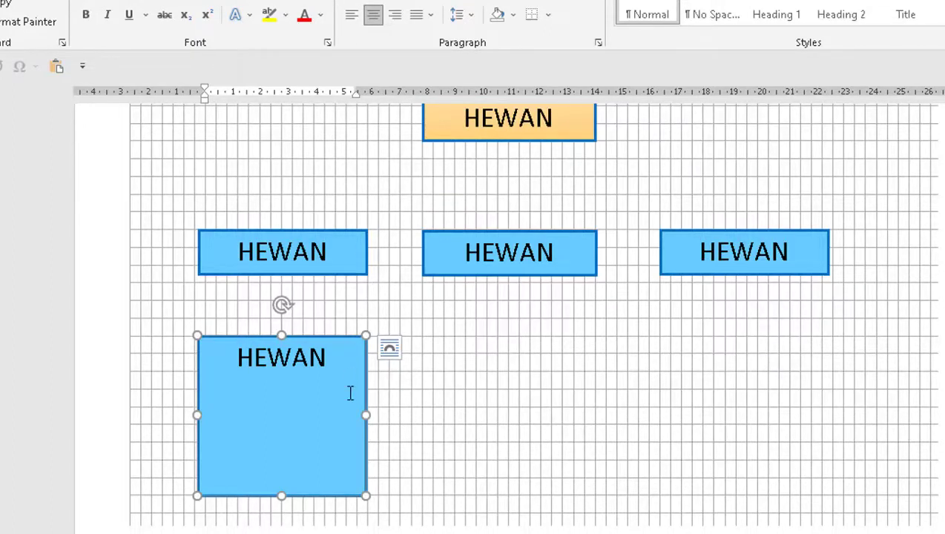
Copy the tall HEWAN box and paste two more copies for the lower row
right_click(330, 338)
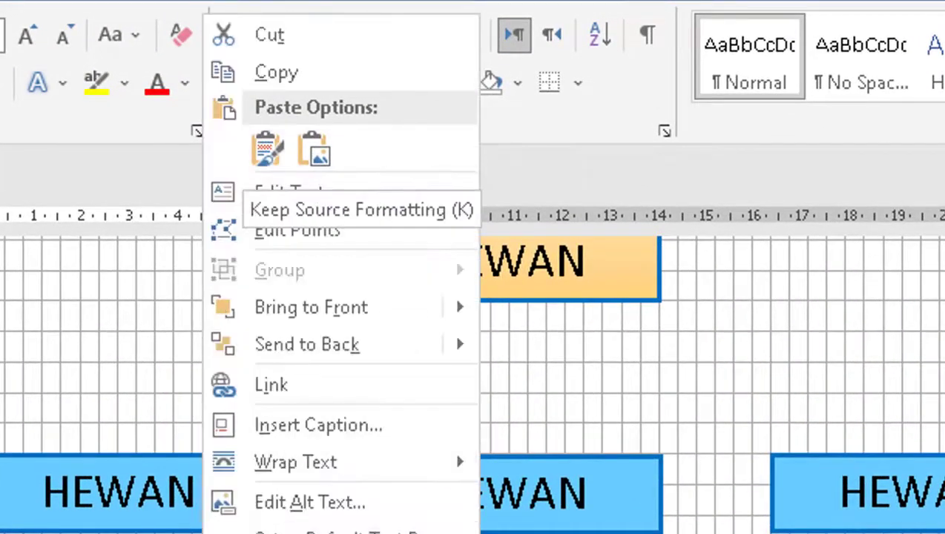
left_click(285, 72)
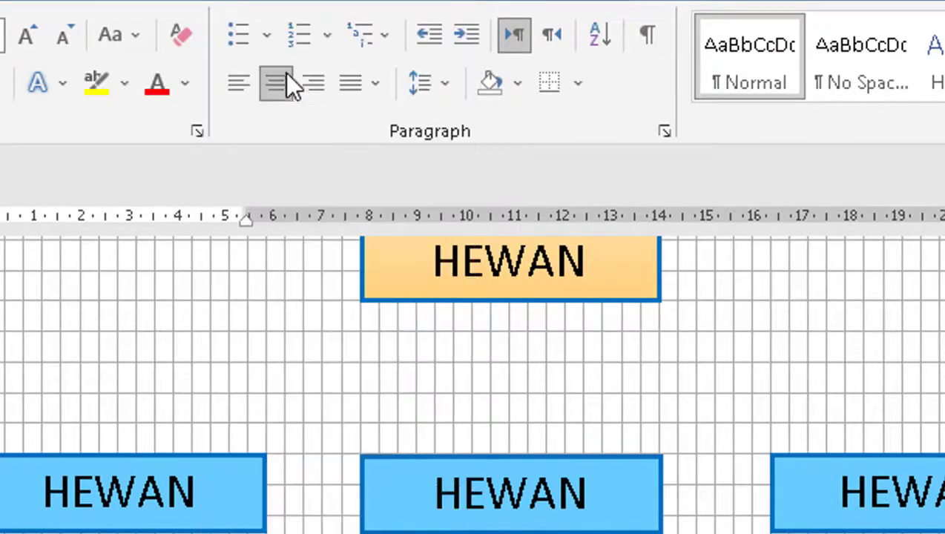
right_click(223, 96)
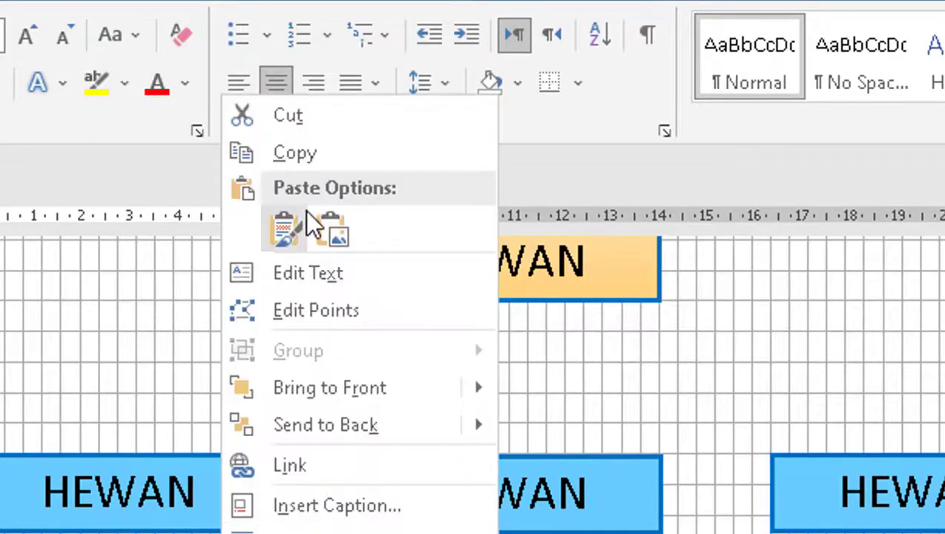
left_click(288, 227)
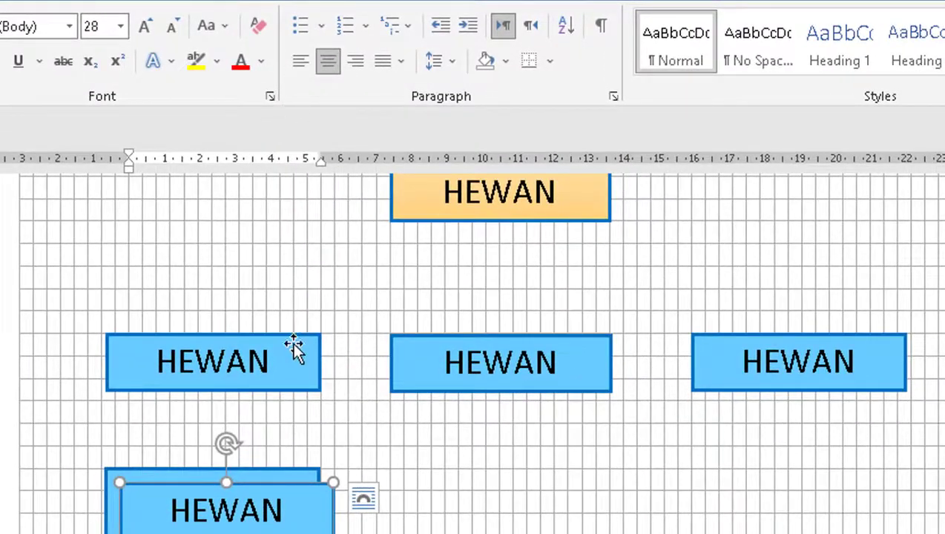
right_click(272, 492)
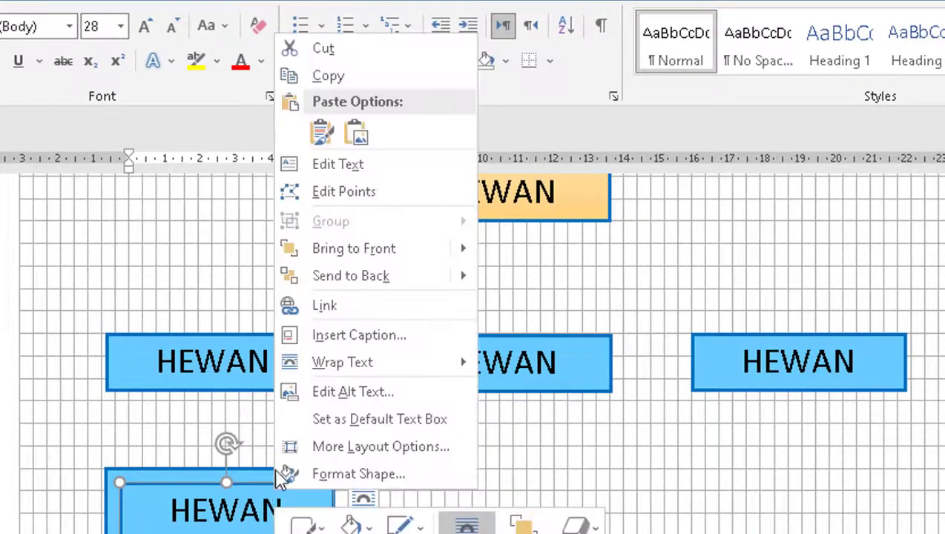
left_click(323, 136)
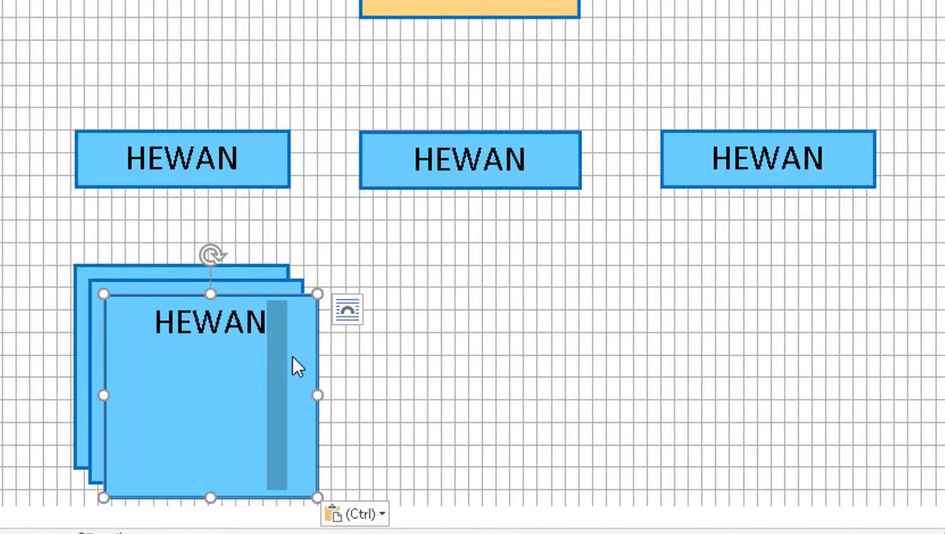
left_click(294, 340)
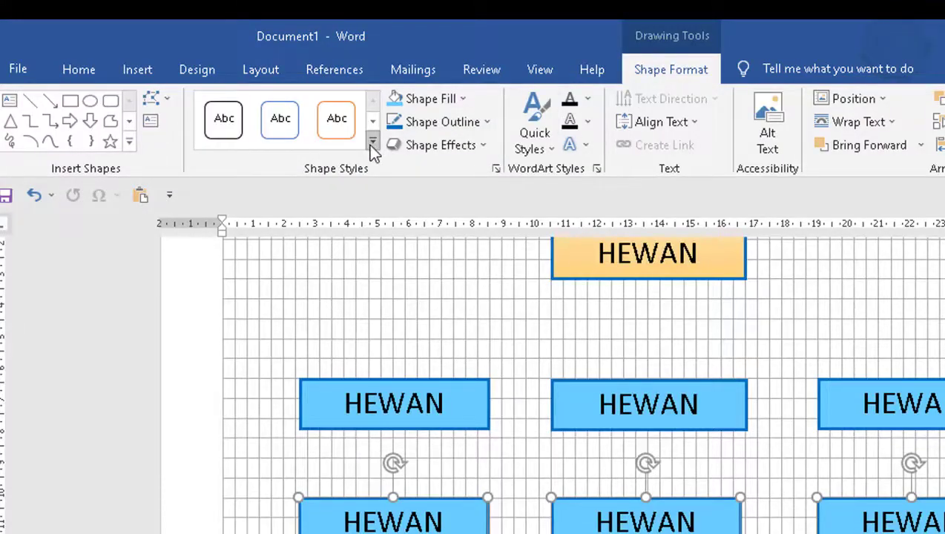
Fill the three tall boxes with dark red-orange from More Fill Colors
left_click(373, 153)
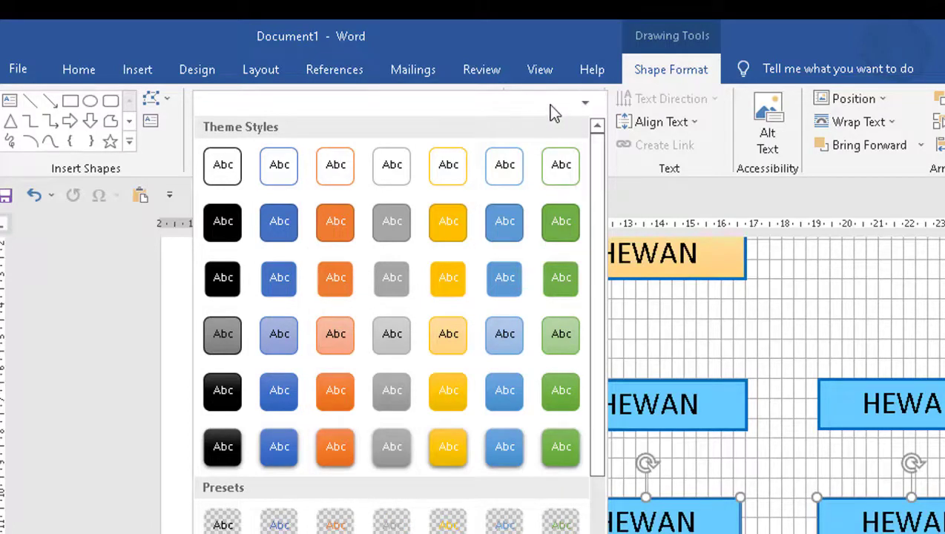
left_click(874, 317)
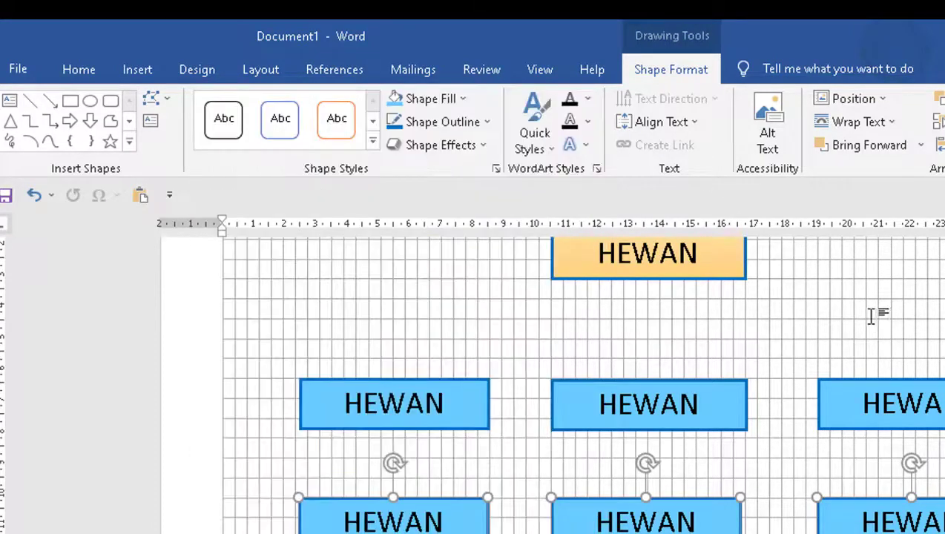
left_click(463, 98)
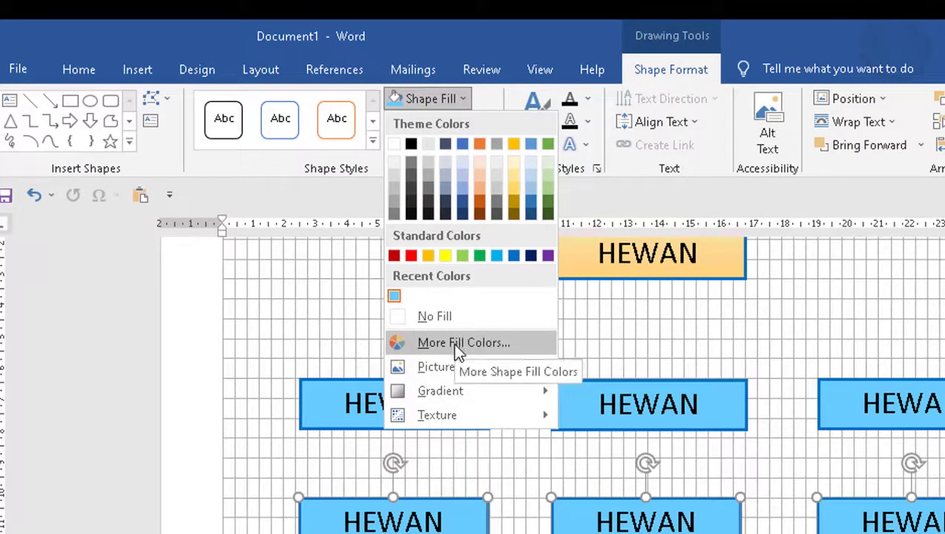
left_click(527, 339)
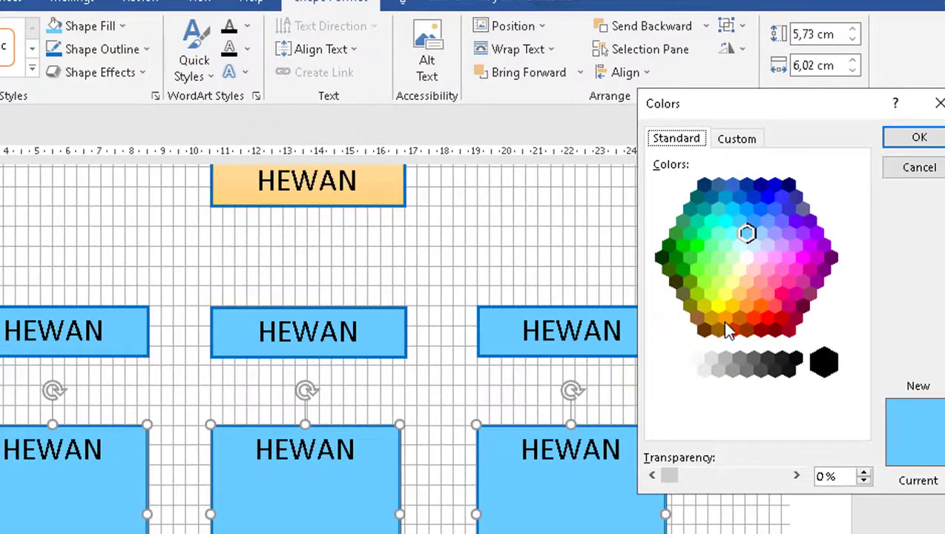
left_click(732, 328)
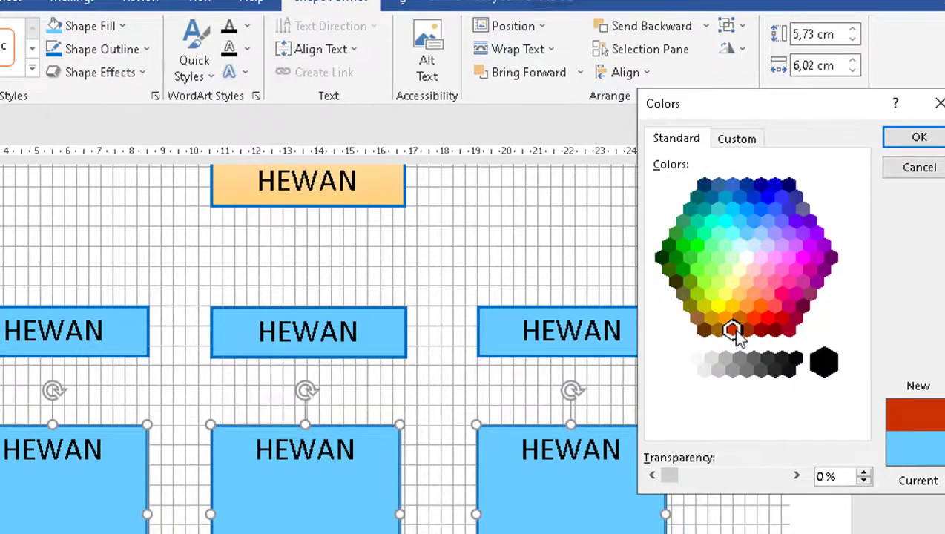
key("Return")
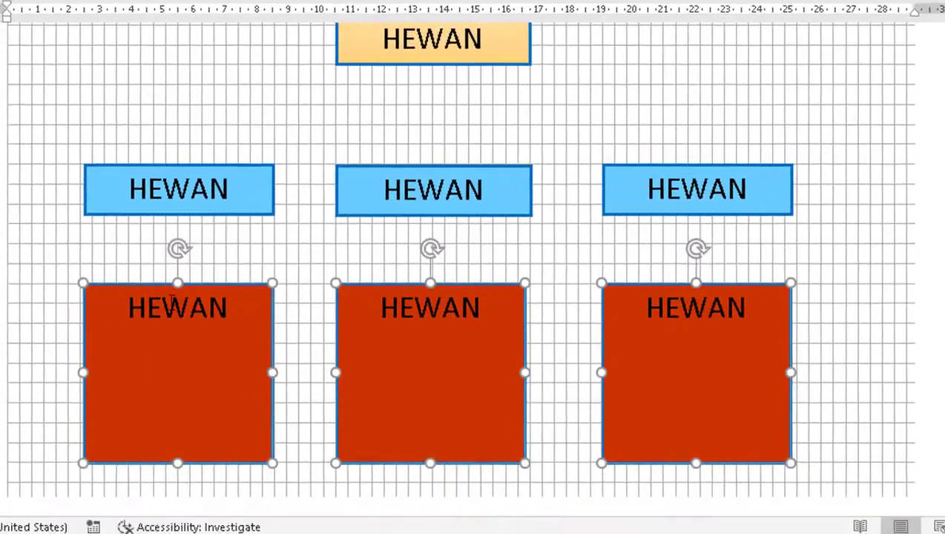
left_click_drag(128, 308, 236, 310)
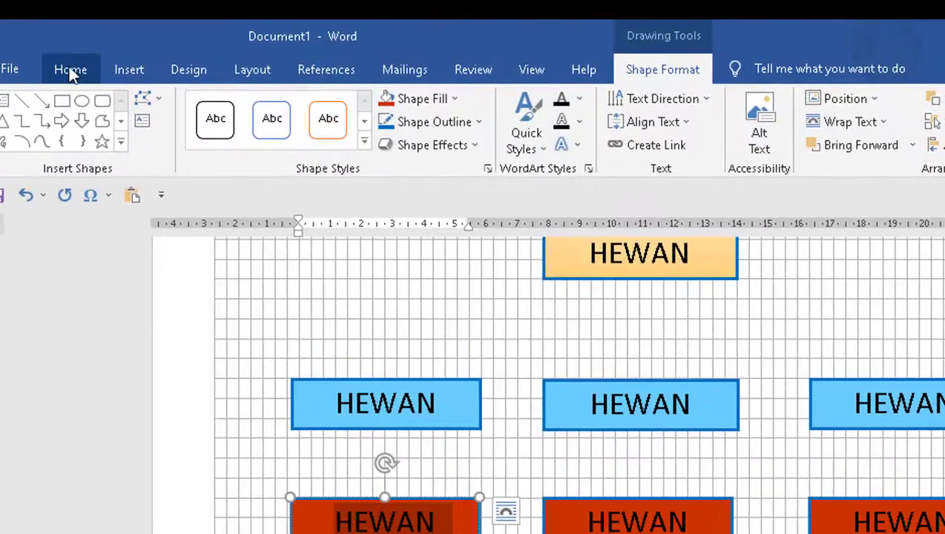
Apply 1. 2. 3. numbering to the first red box's HEWAN text and set it to 20 pt
left_click(72, 73)
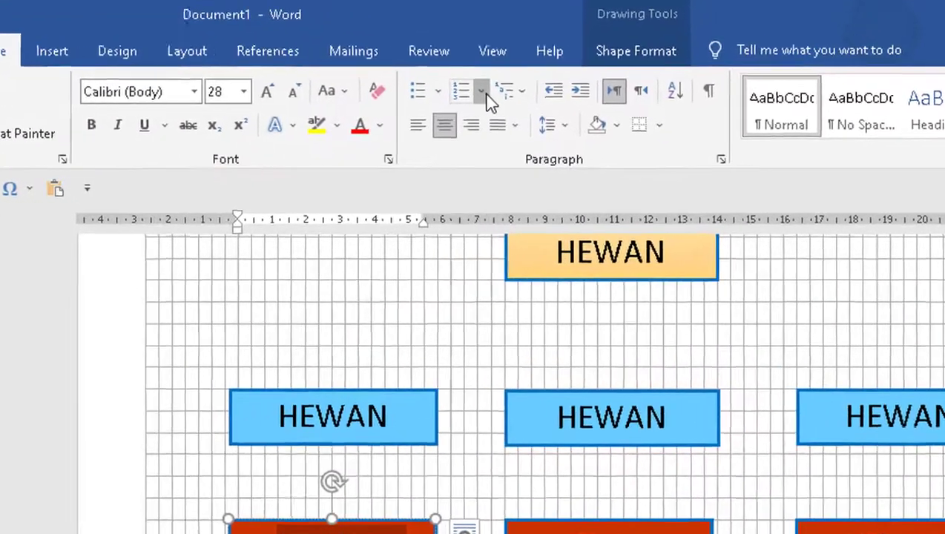
left_click(524, 109)
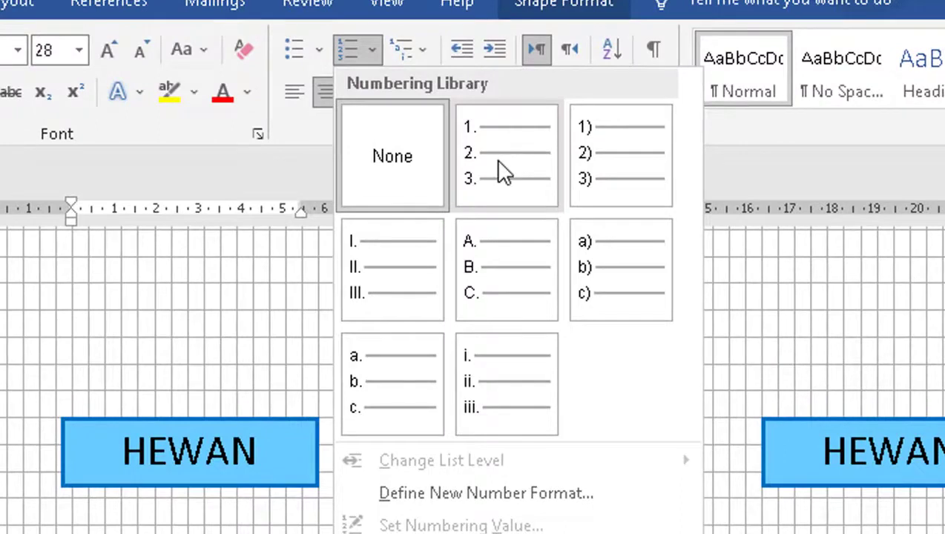
left_click(498, 169)
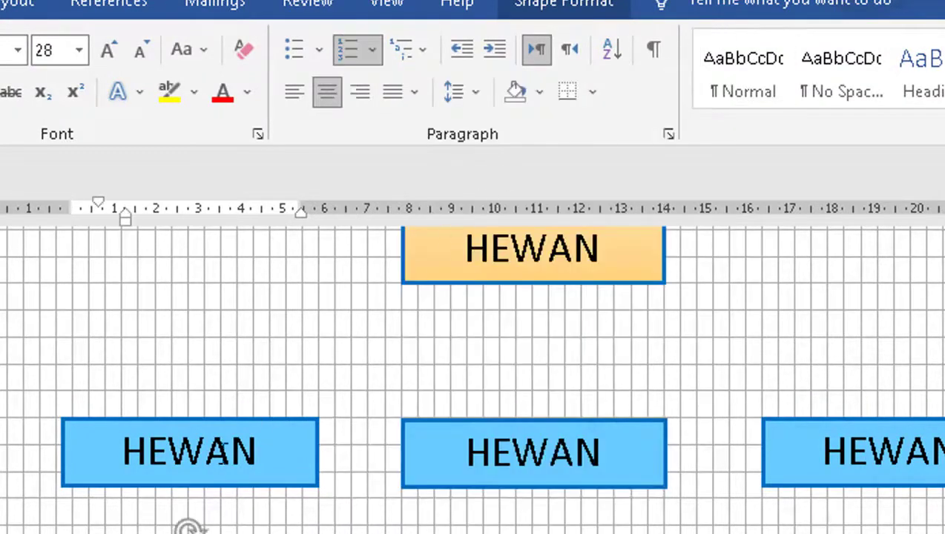
left_click(79, 50)
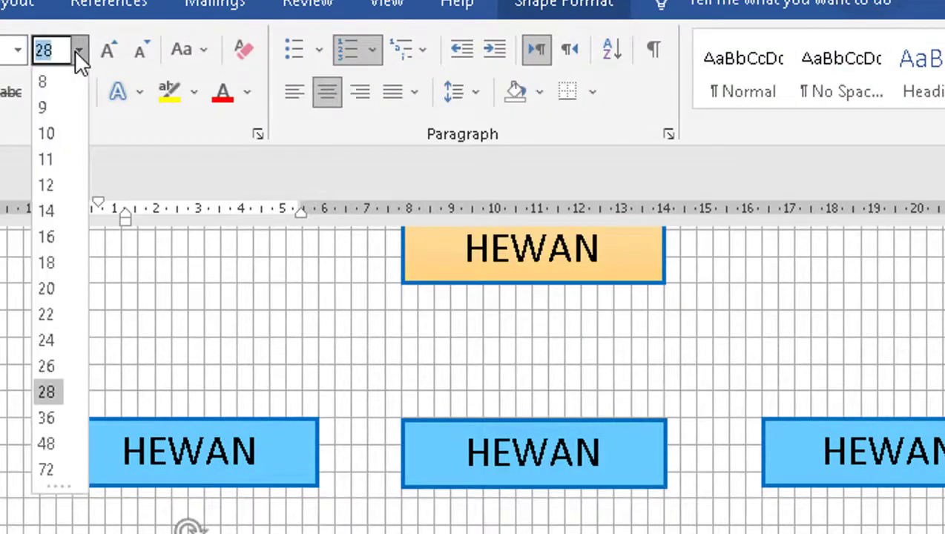
left_click(45, 291)
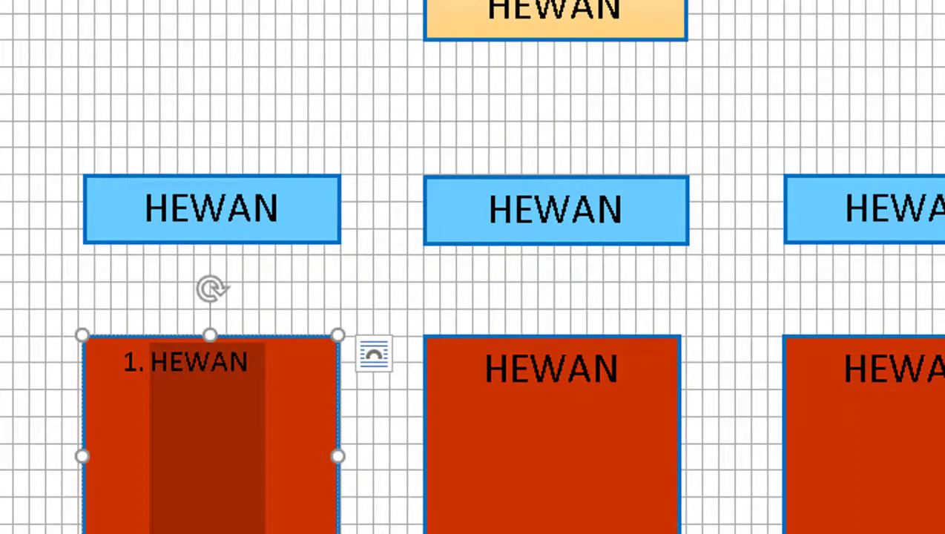
List Harimau, Buaya, Kucing and Komodo as numbered items in the first red box
type("Harimau")
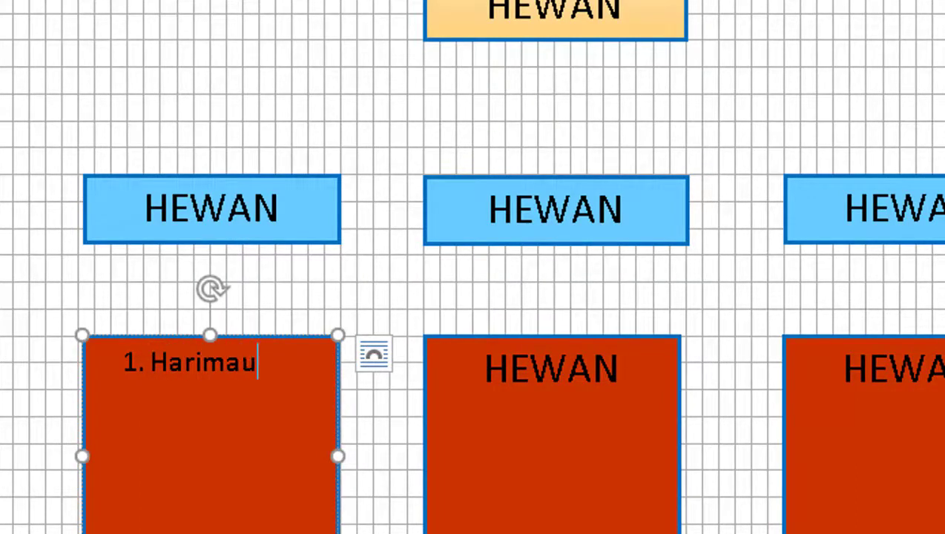
key("Return")
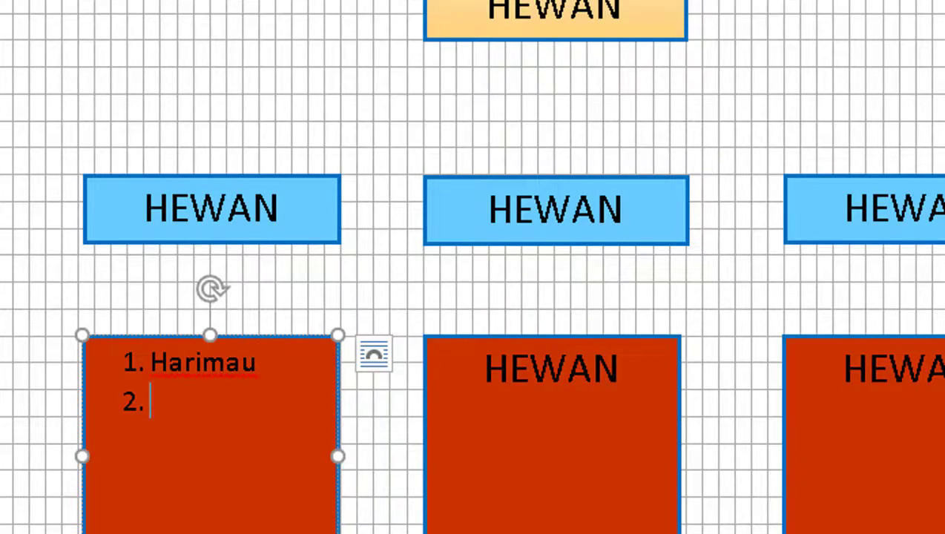
type("Buay")
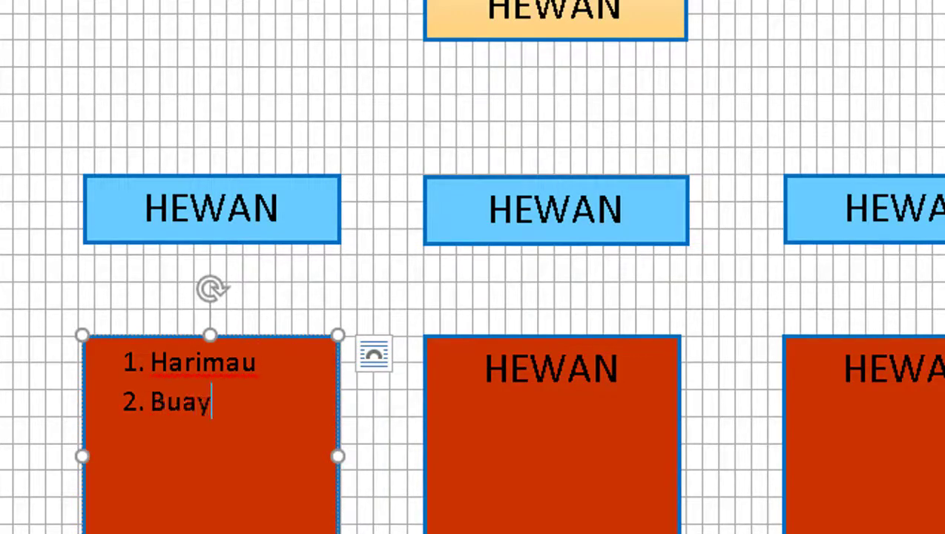
type("a")
key("Return")
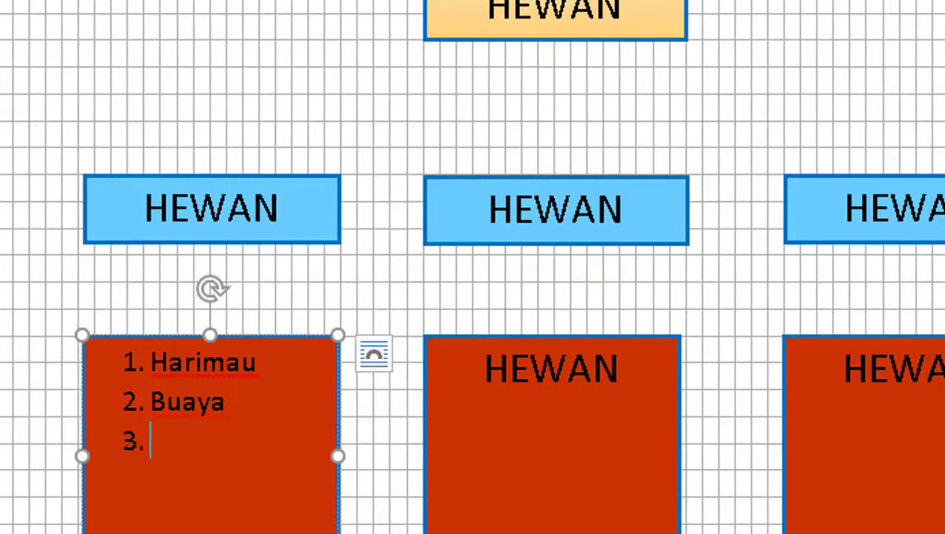
type("K")
type("ucing")
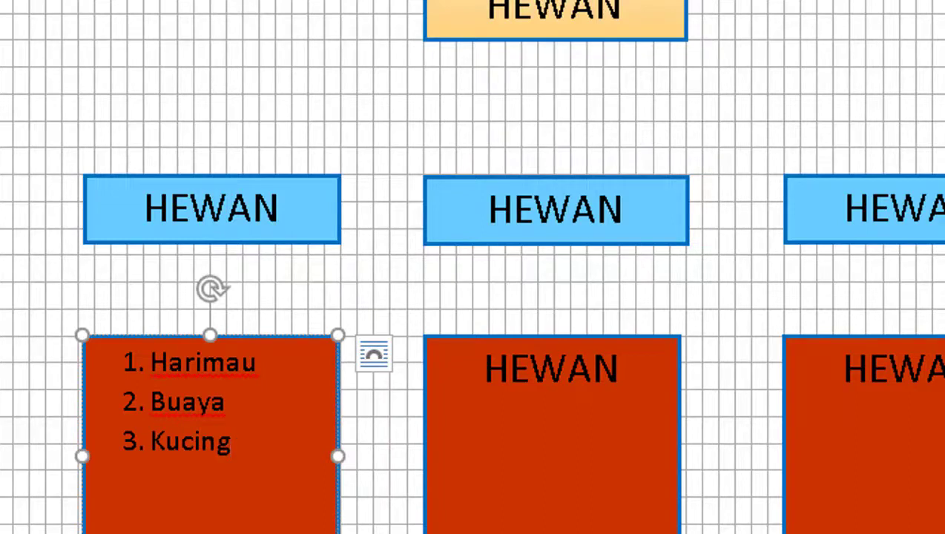
key("Return")
type("K")
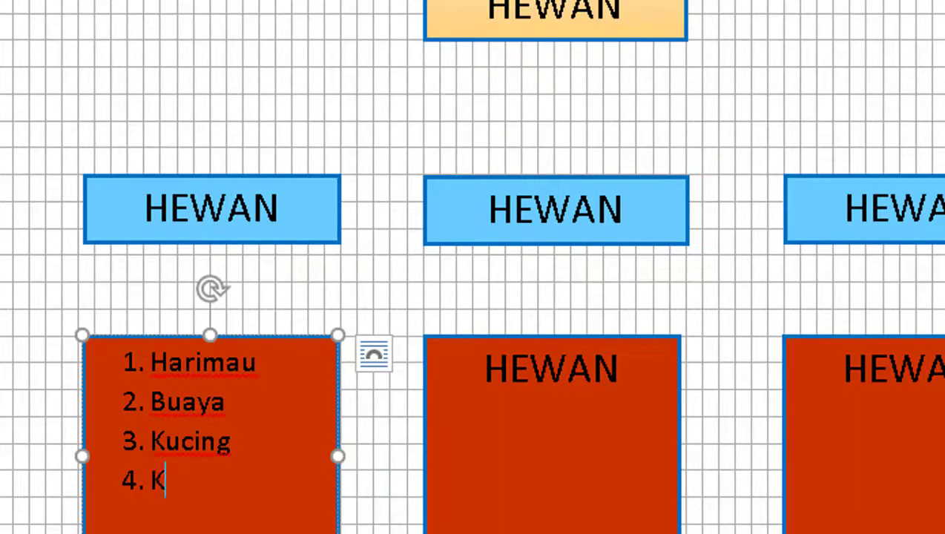
type("omodo")
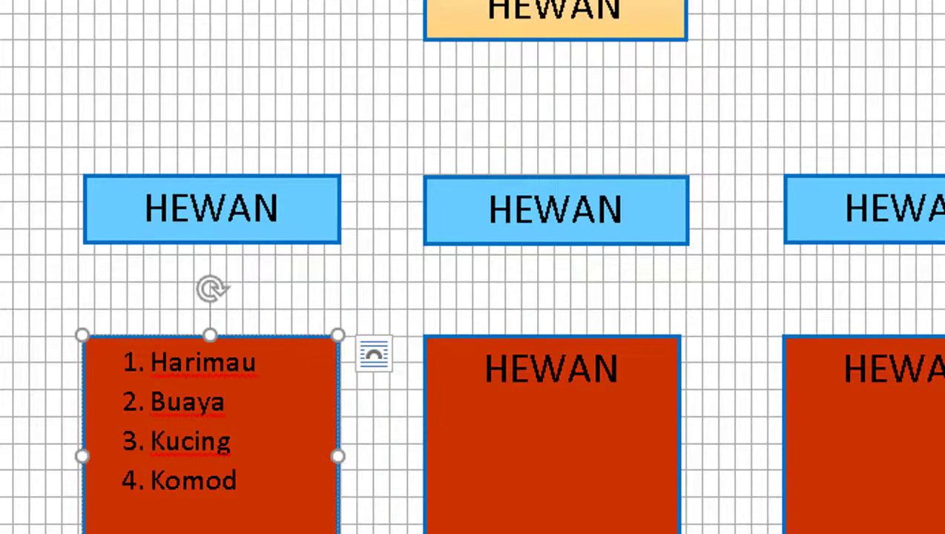
type("o")
key("Return")
Finish the first list with 'dll' and fill the right red box with Bebek, Tikus, Simponse
type("dl")
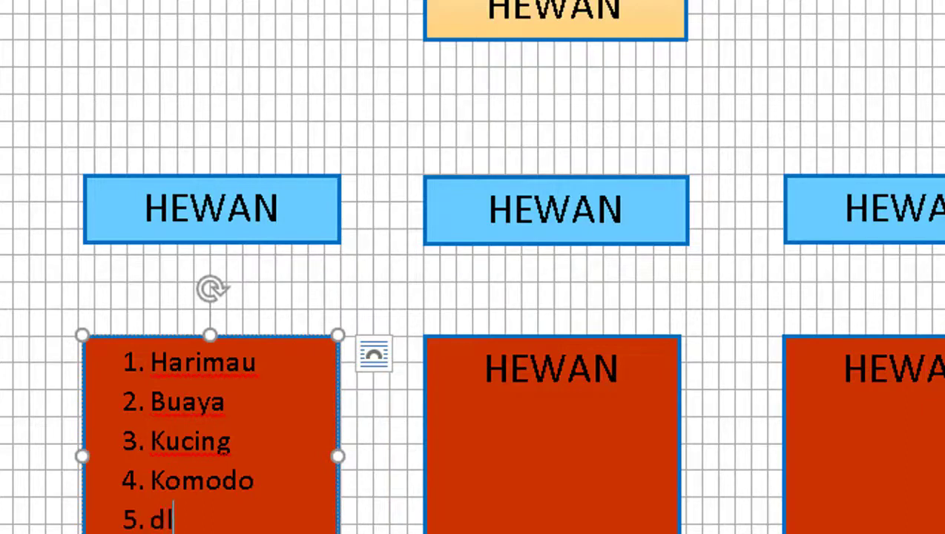
type("l")
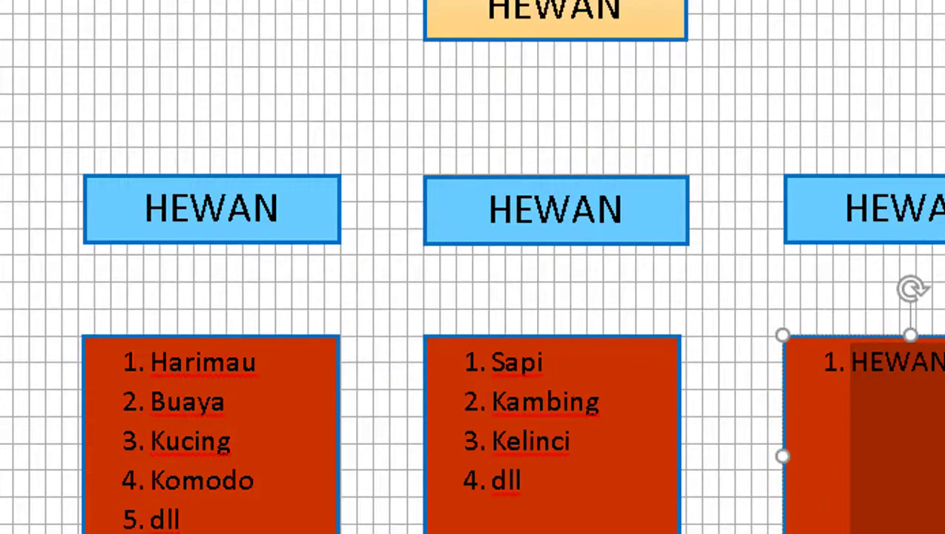
type("Bebek")
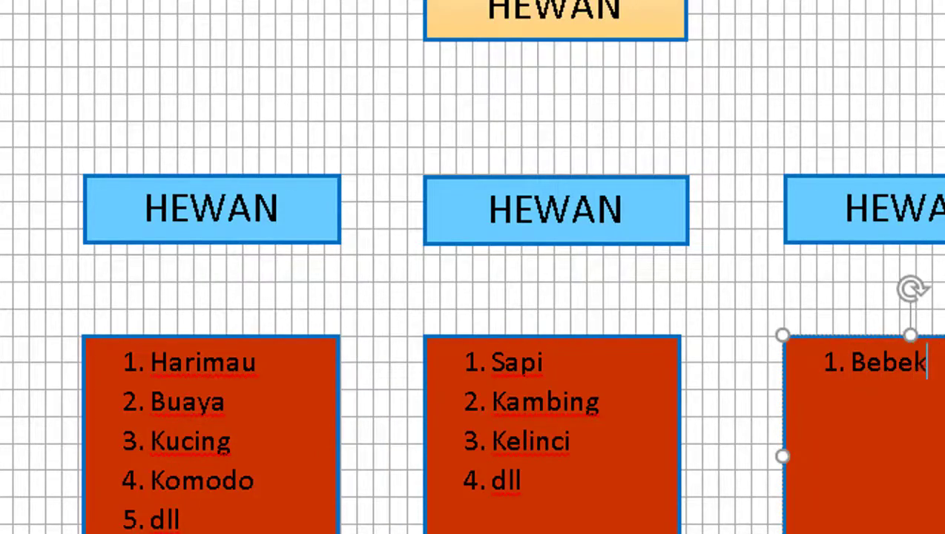
key("Return")
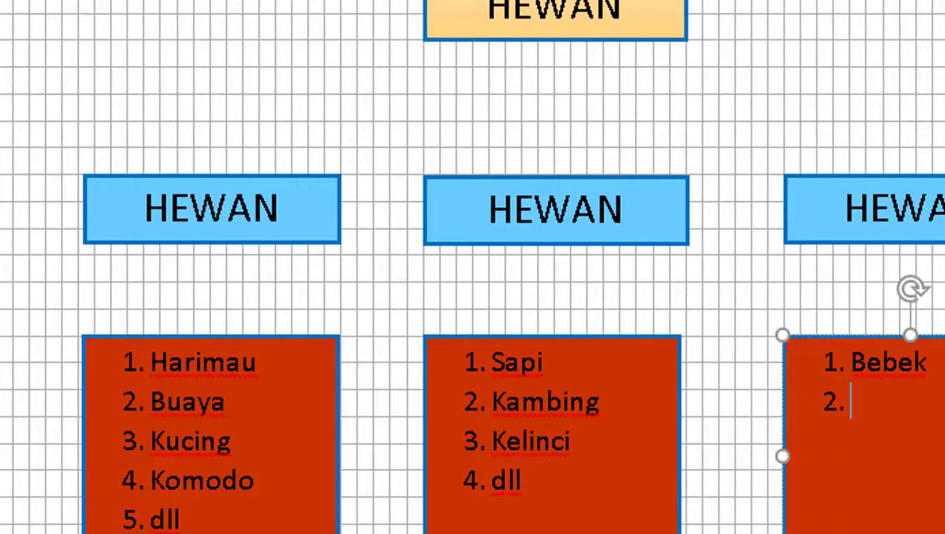
type("Tikus")
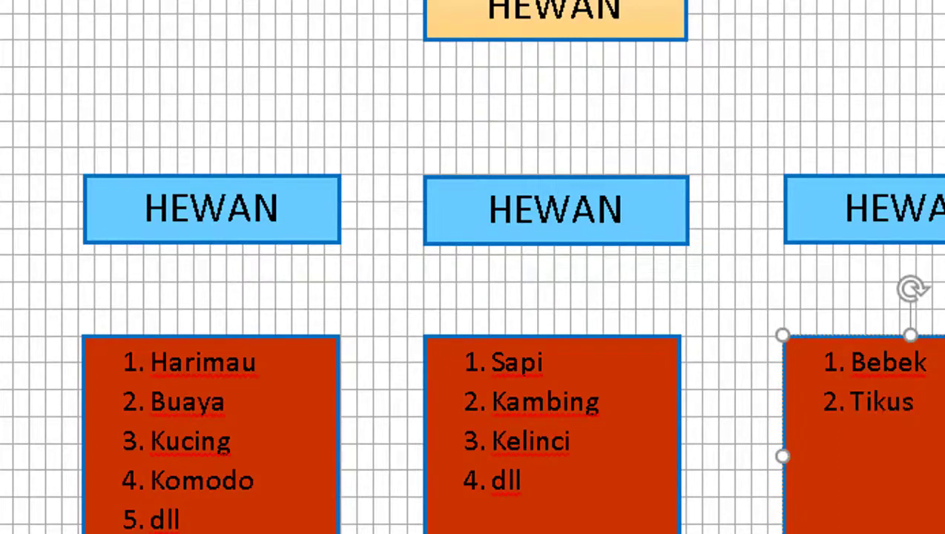
key("Return")
type("Simp")
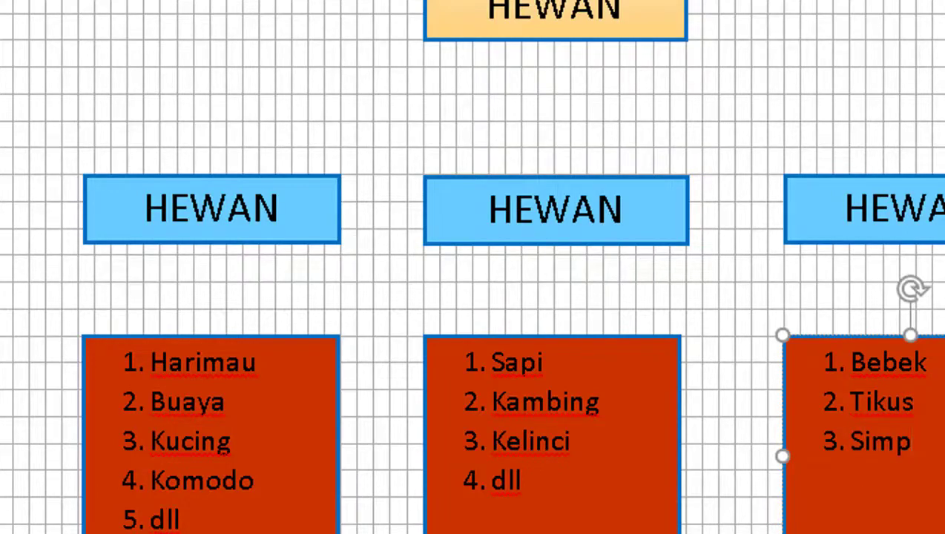
type("ons")
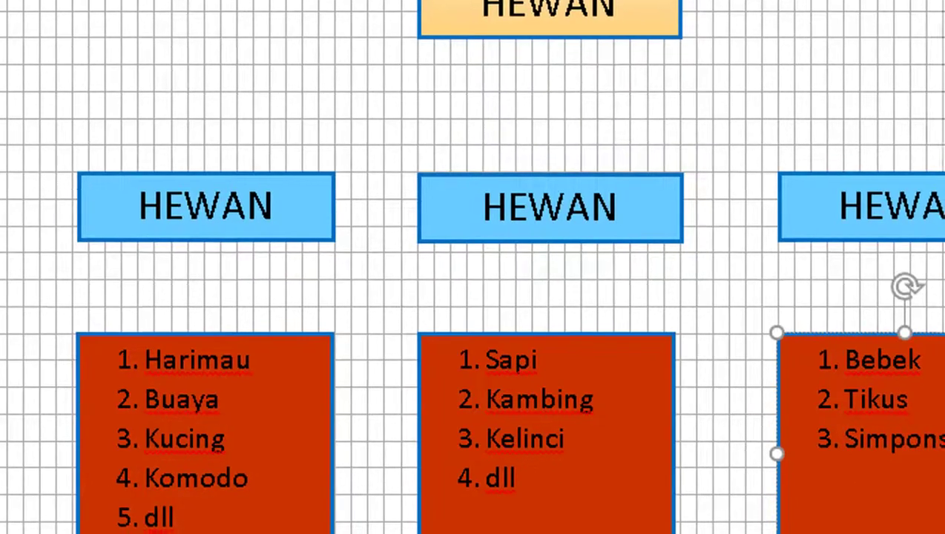
type("e")
left_click(118, 11)
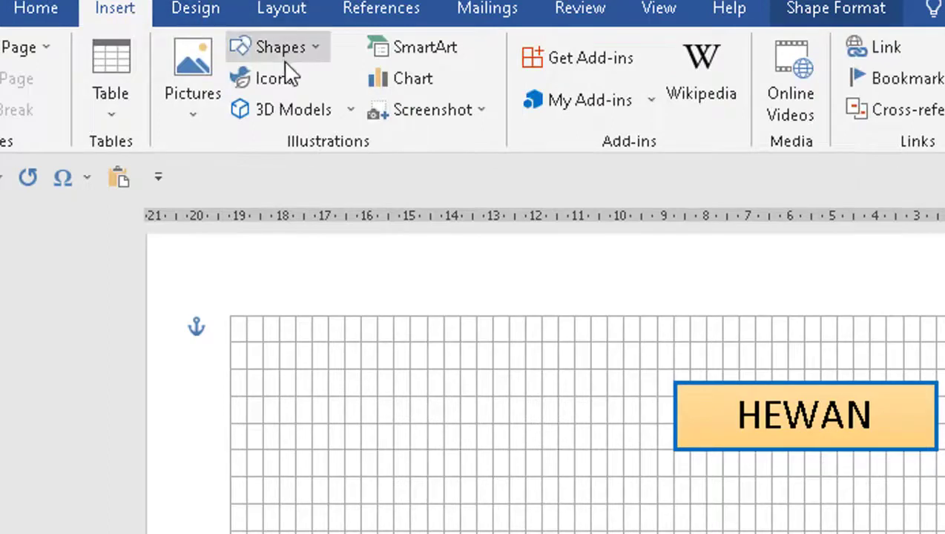
Draw a line from the HEWAN header down to the middle blue box, styled as an orange arrow
left_click(311, 47)
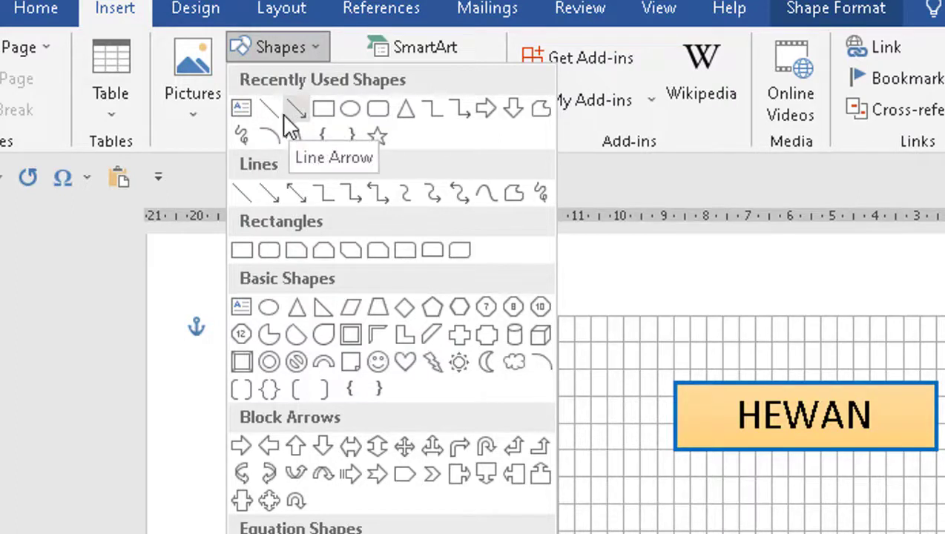
left_click(274, 110)
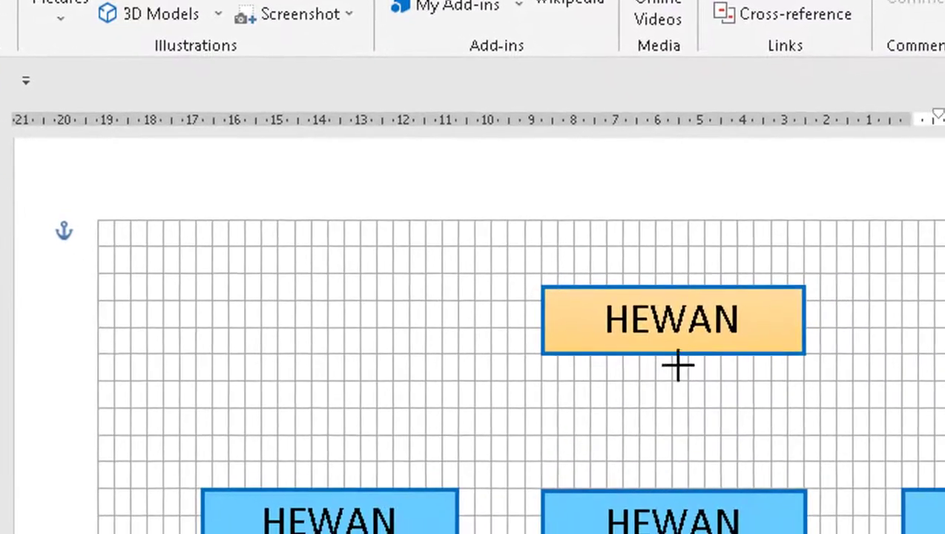
left_click_drag(670, 356, 673, 489)
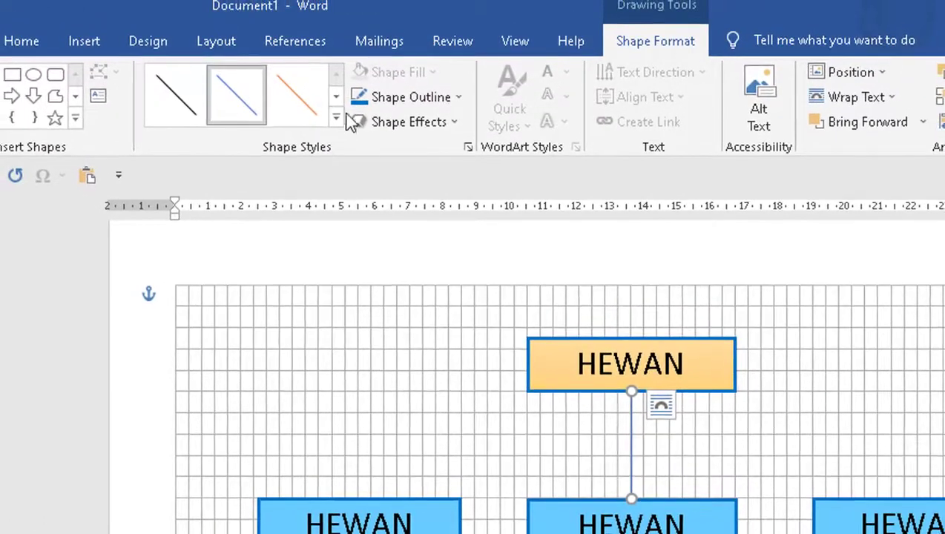
left_click(335, 121)
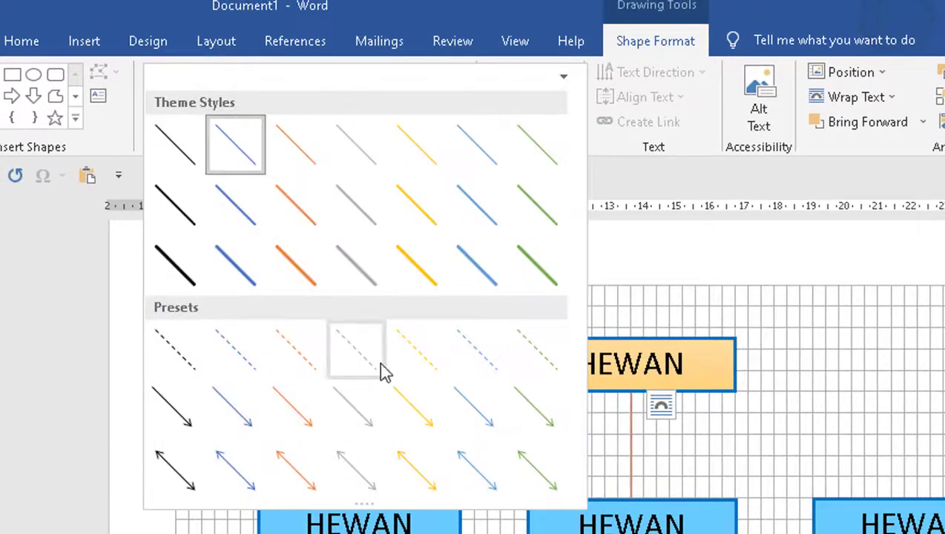
left_click(306, 428)
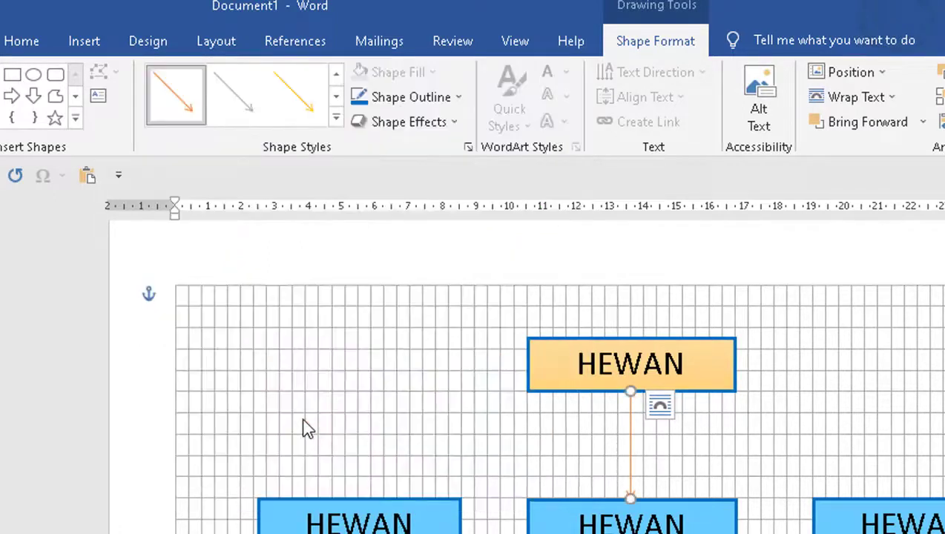
left_click(336, 121)
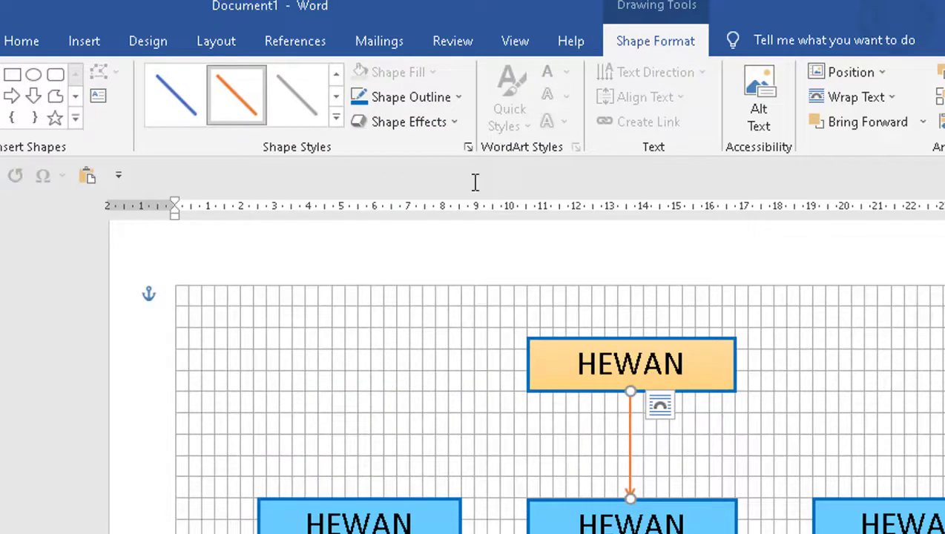
Increase the orange arrow's line weight to 1½ pt and copy the arrow
left_click(457, 97)
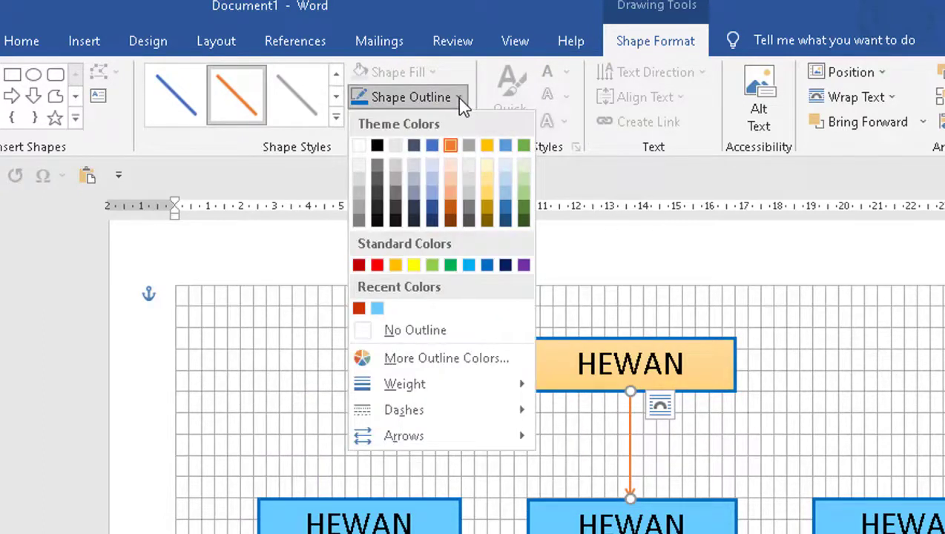
mouse_move(473, 388)
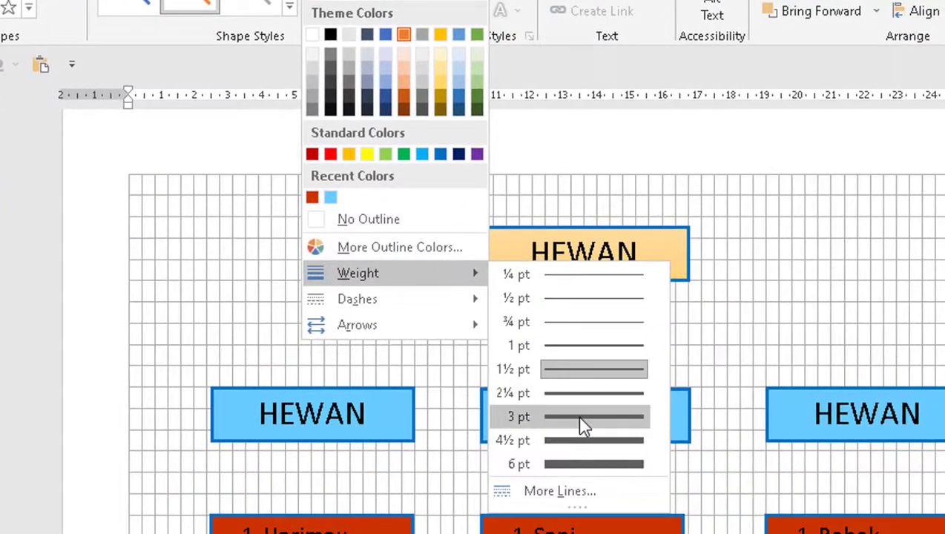
left_click(584, 419)
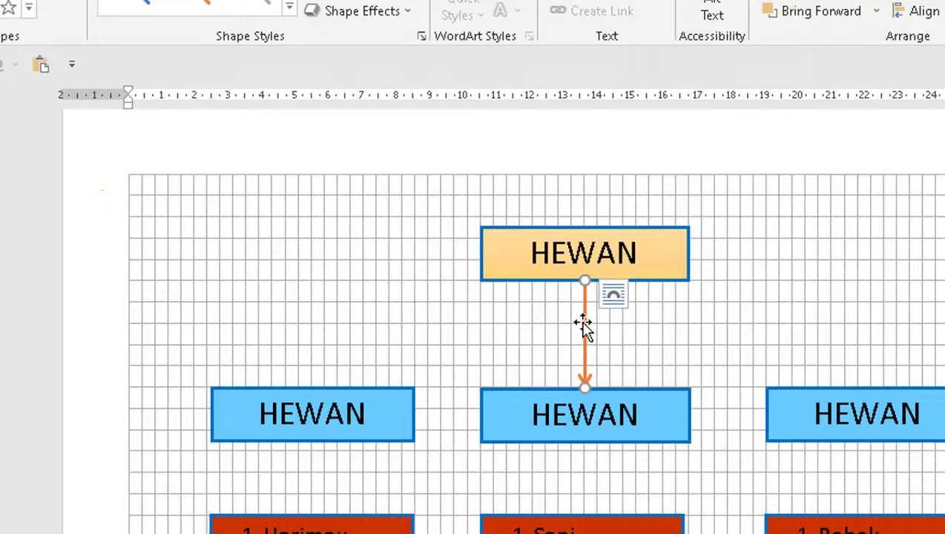
right_click(584, 327)
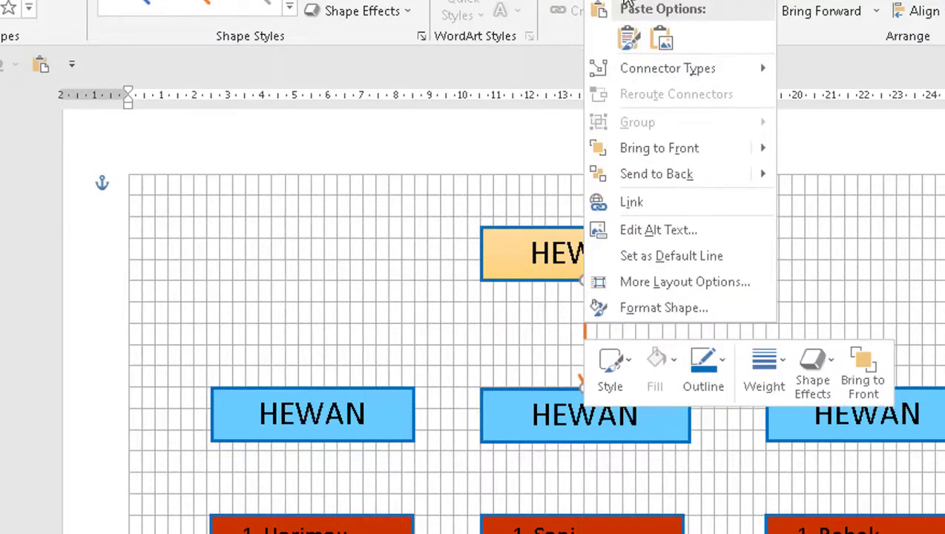
key("Escape")
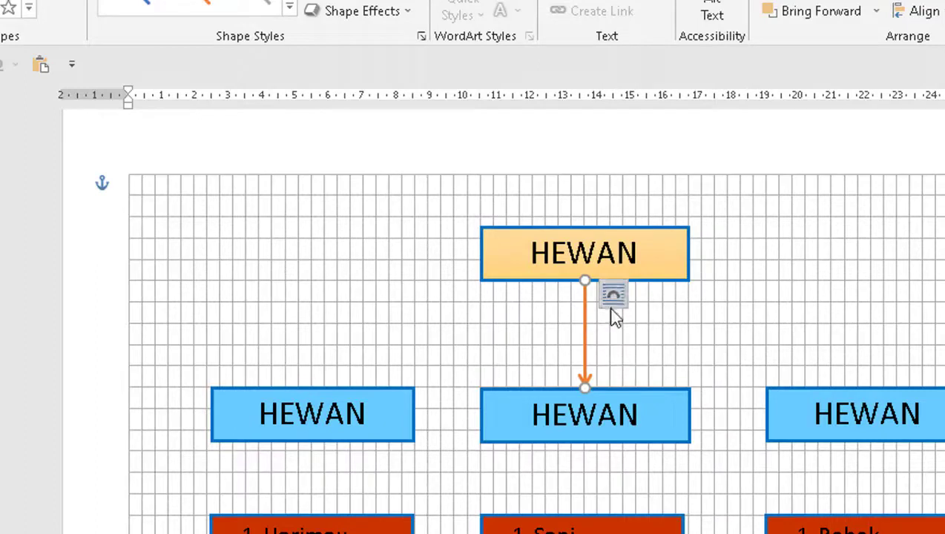
Paste a copy of the orange arrow and place it beside the first one under the header
right_click(698, 327)
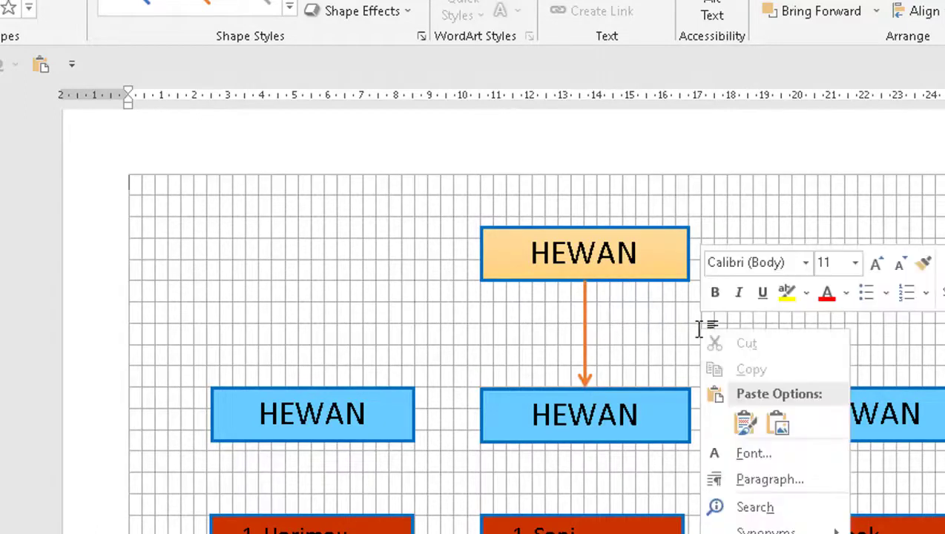
left_click(746, 424)
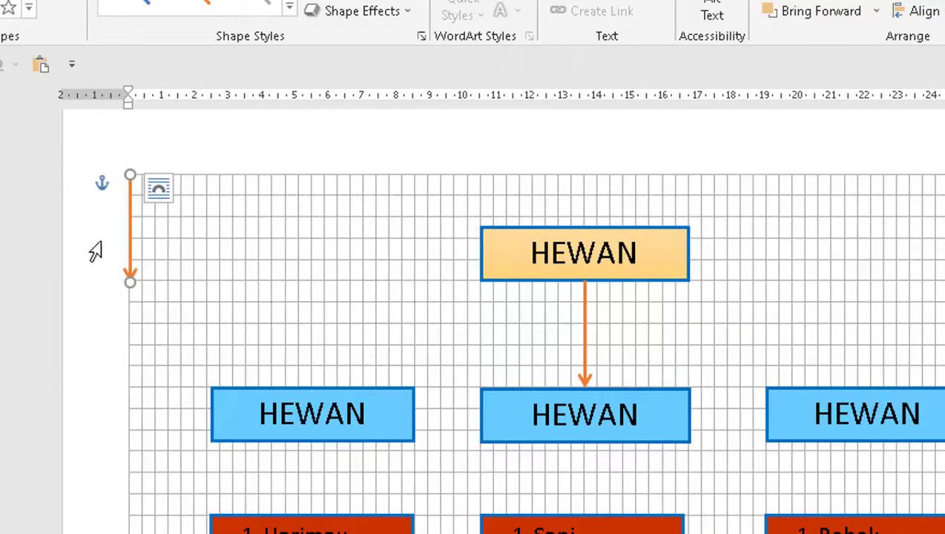
left_click_drag(130, 212, 483, 317)
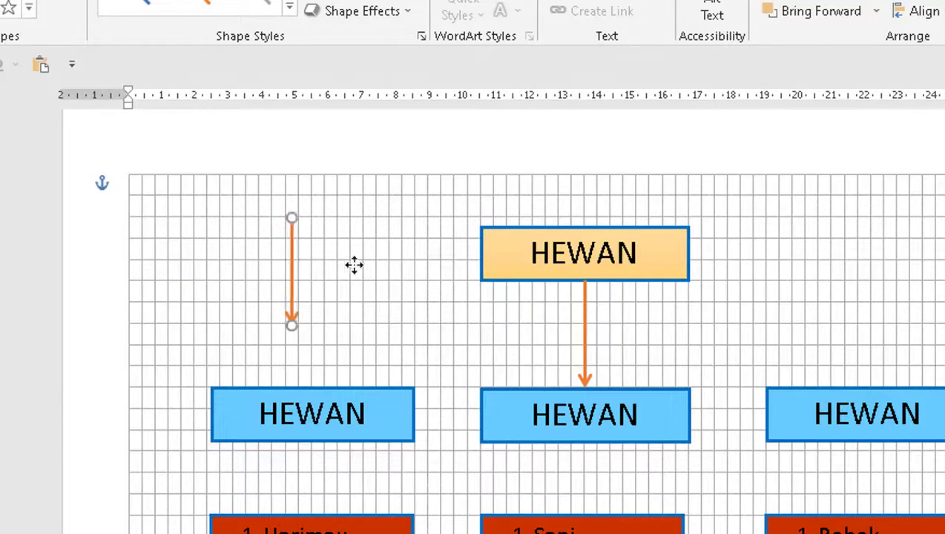
left_click(584, 347)
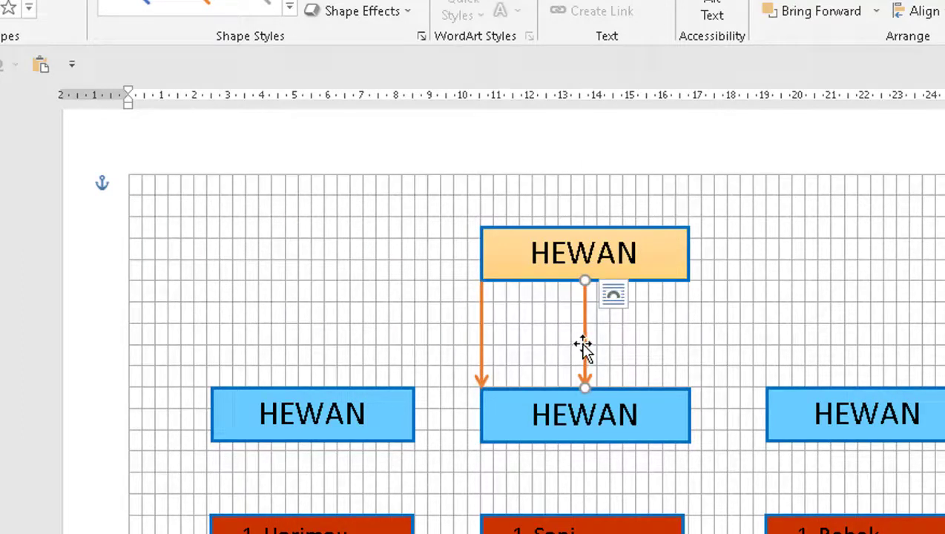
Paste another orange arrow copy and stretch its lower end to the right blue HEWAN box
right_click(584, 347)
left_click(626, 68)
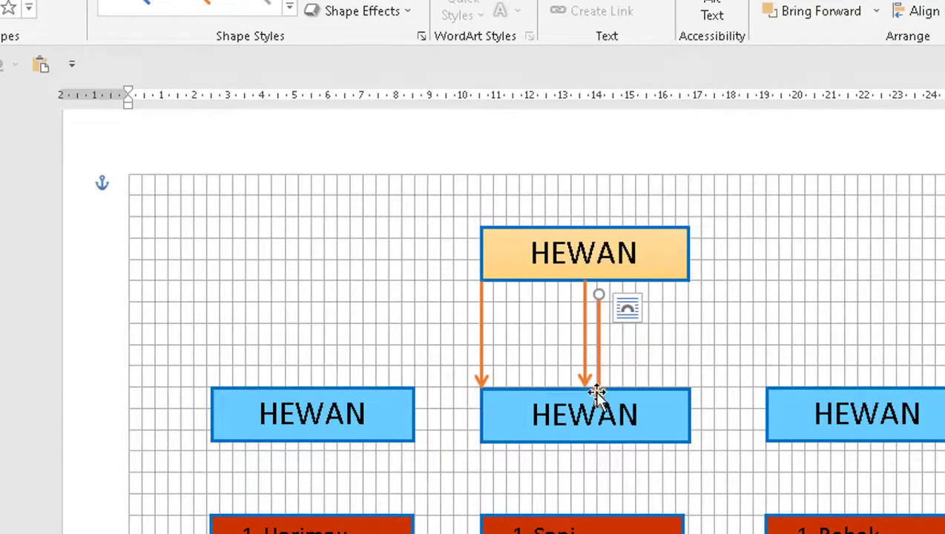
left_click_drag(596, 399, 868, 386)
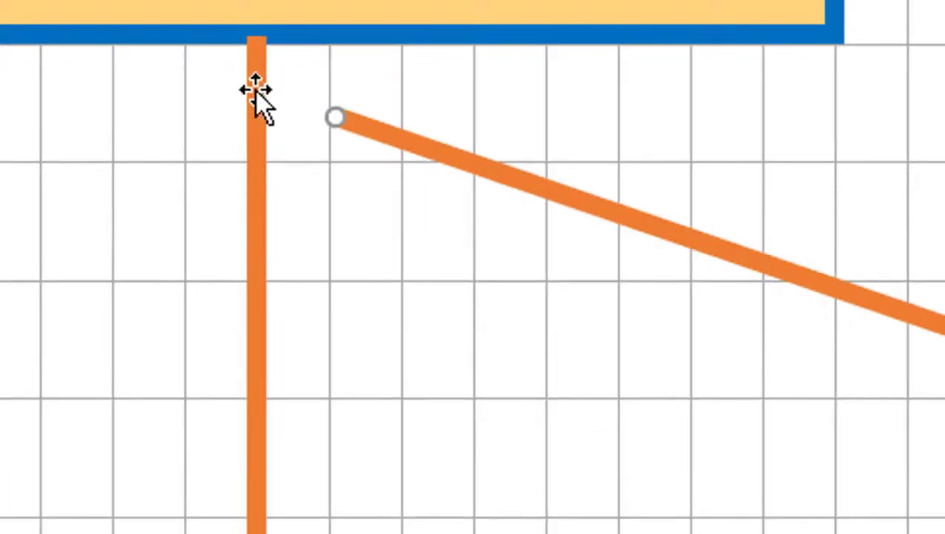
Pull the vertical orange arrow's top end up to the header's bottom border
left_click(254, 91)
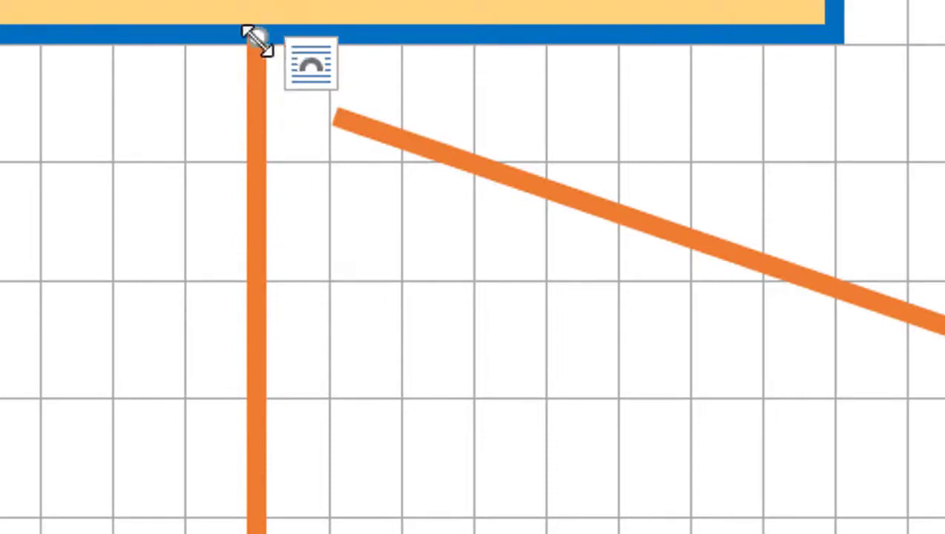
left_click_drag(255, 37, 260, 49)
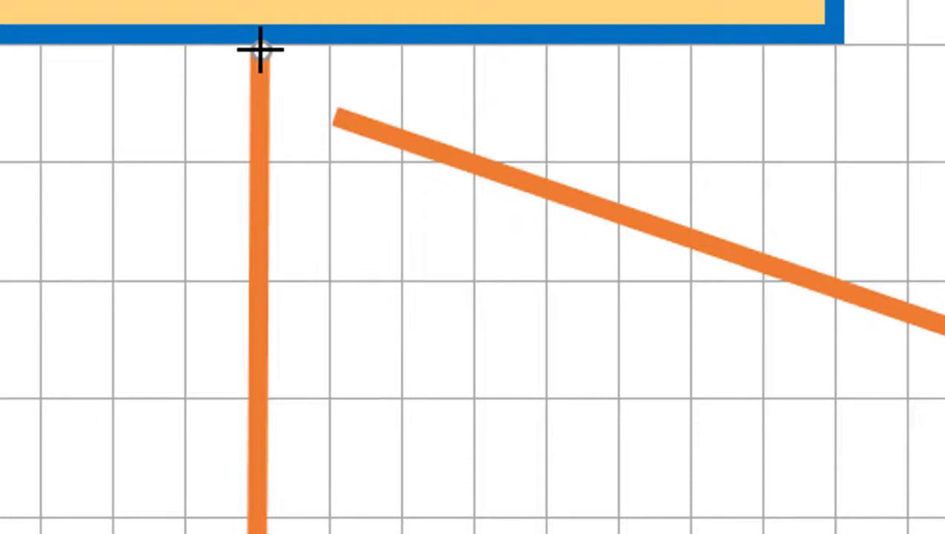
left_click(510, 170)
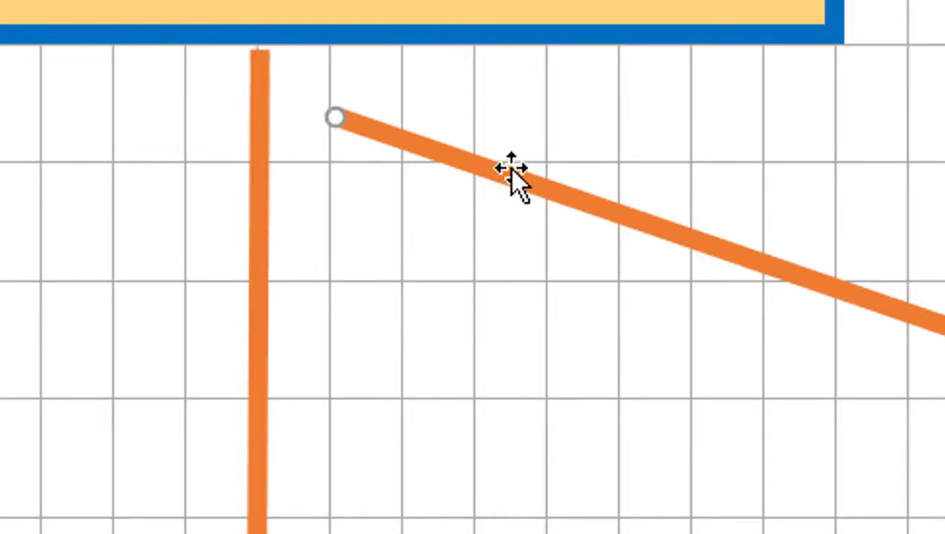
left_click(258, 104)
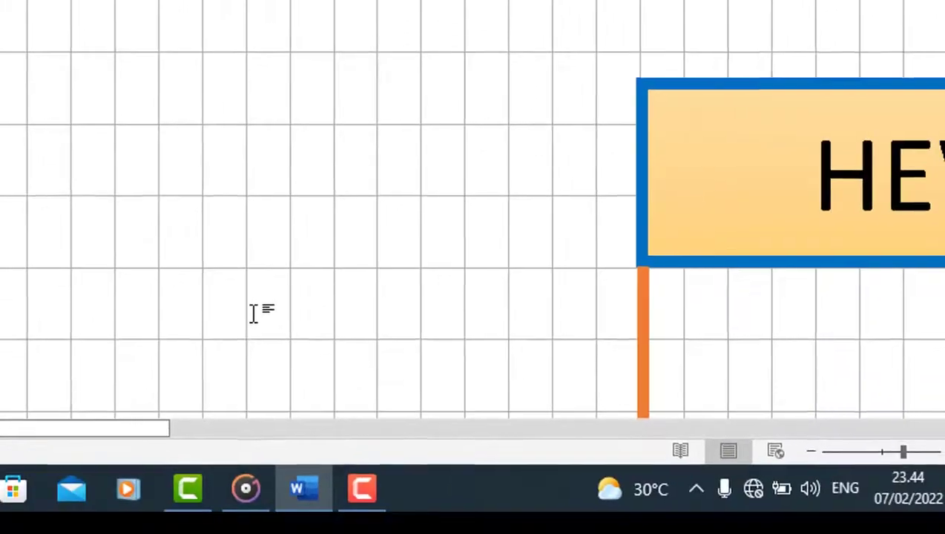
left_click_drag(141, 430, 478, 438)
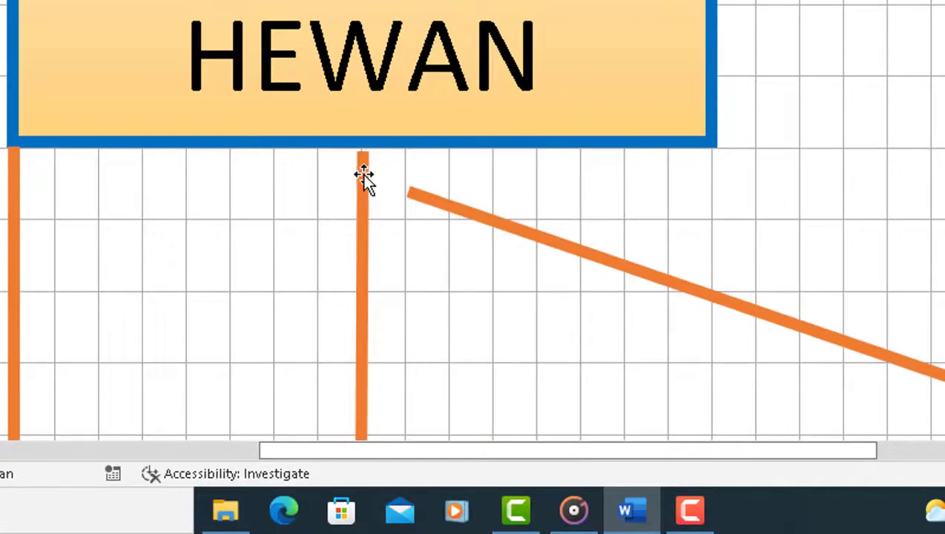
left_click(362, 174)
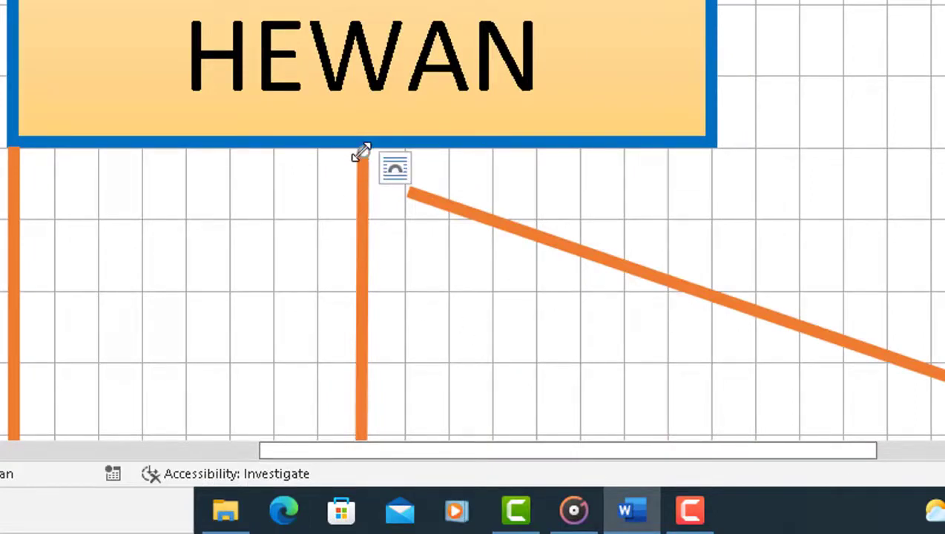
left_click_drag(361, 153, 361, 146)
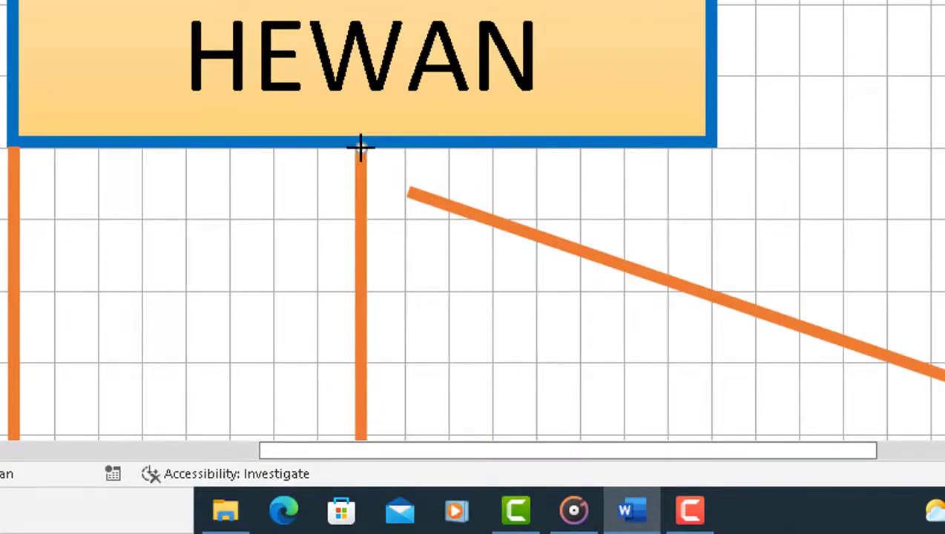
Swing the diagonal and left arrows to start at the header's centre and end on the side boxes
left_click(436, 204)
left_click_drag(401, 186, 366, 153)
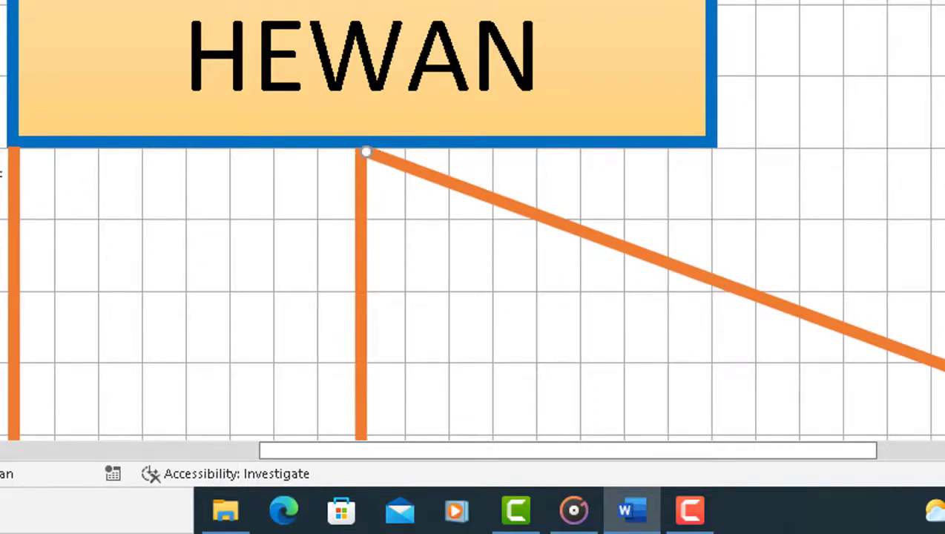
left_click(14, 169)
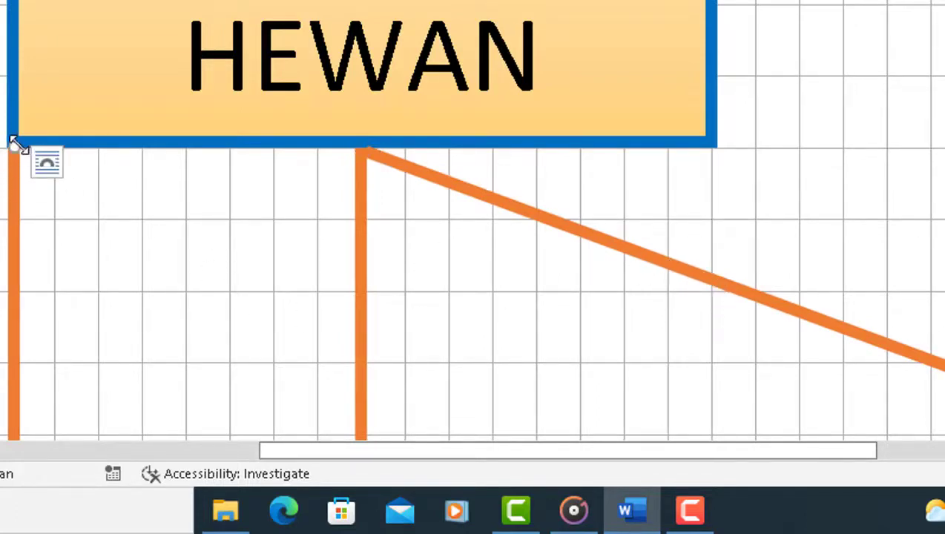
left_click_drag(14, 145, 342, 164)
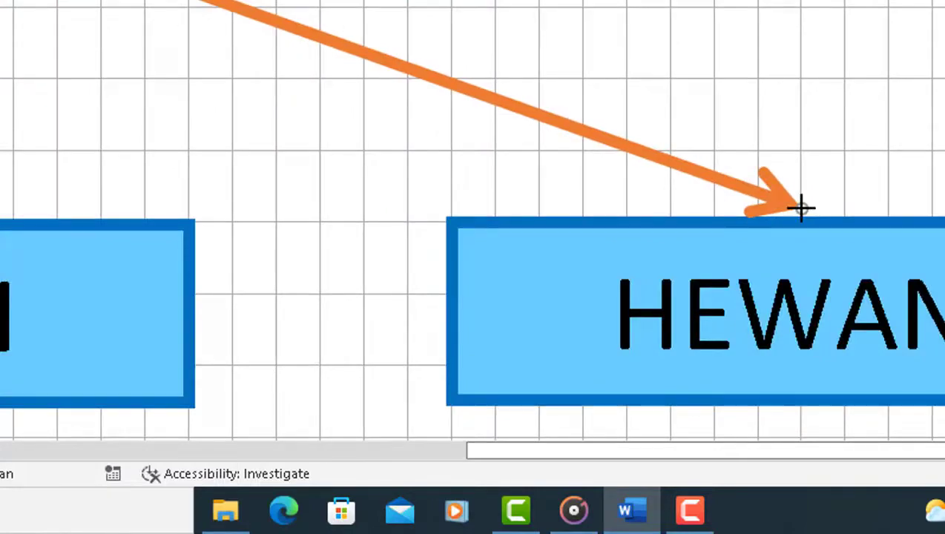
left_click_drag(801, 208, 802, 209)
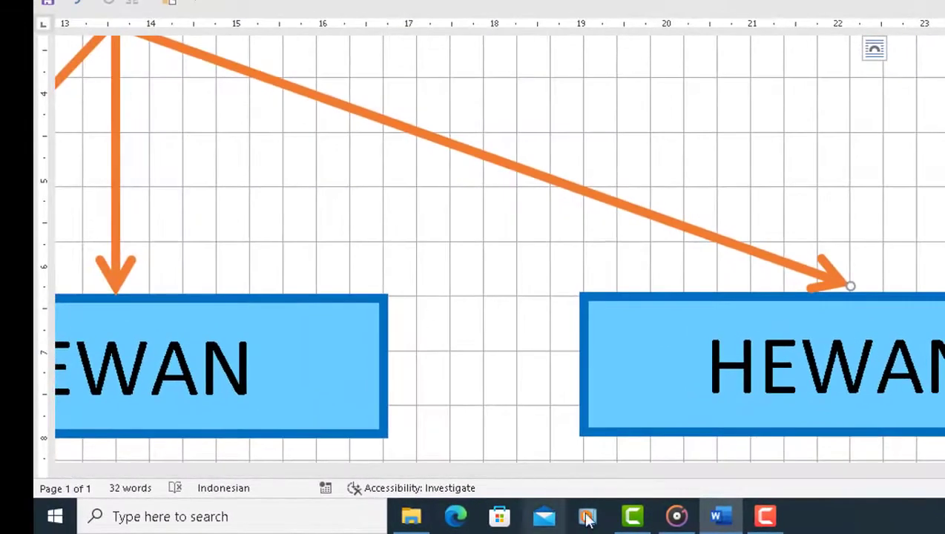
left_click_drag(627, 473, 481, 473)
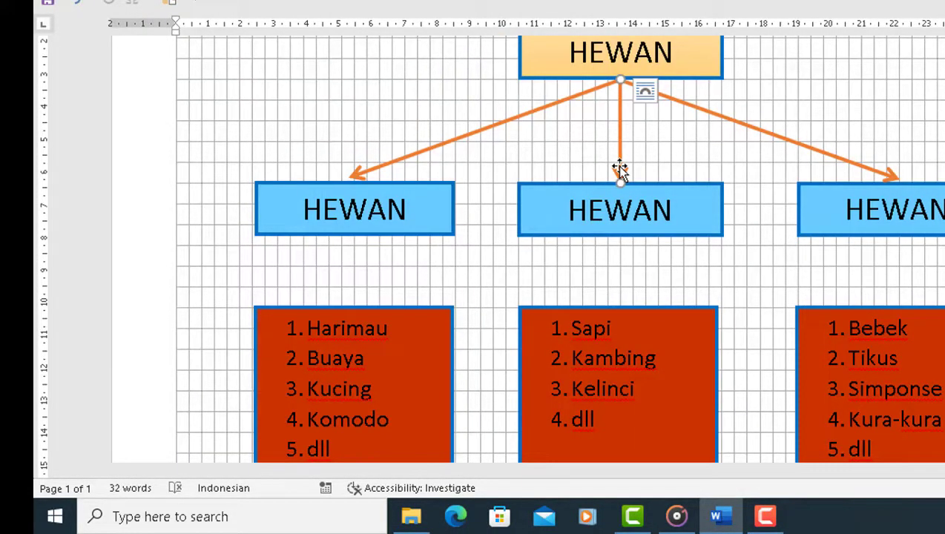
Copy the middle arrow down so it points from the middle blue box to the Sapi list box
right_click(618, 167)
left_click(658, 242)
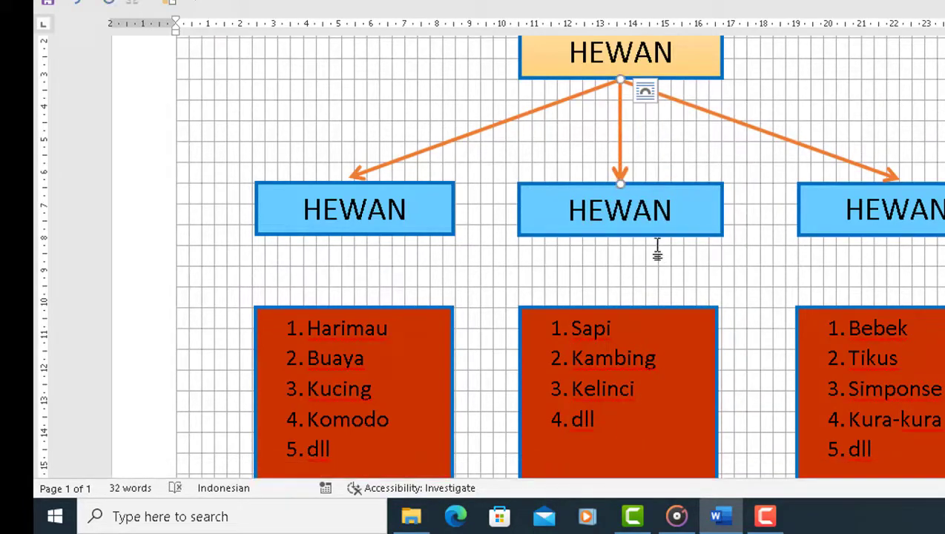
left_click_drag(615, 153, 615, 297, "ctrl")
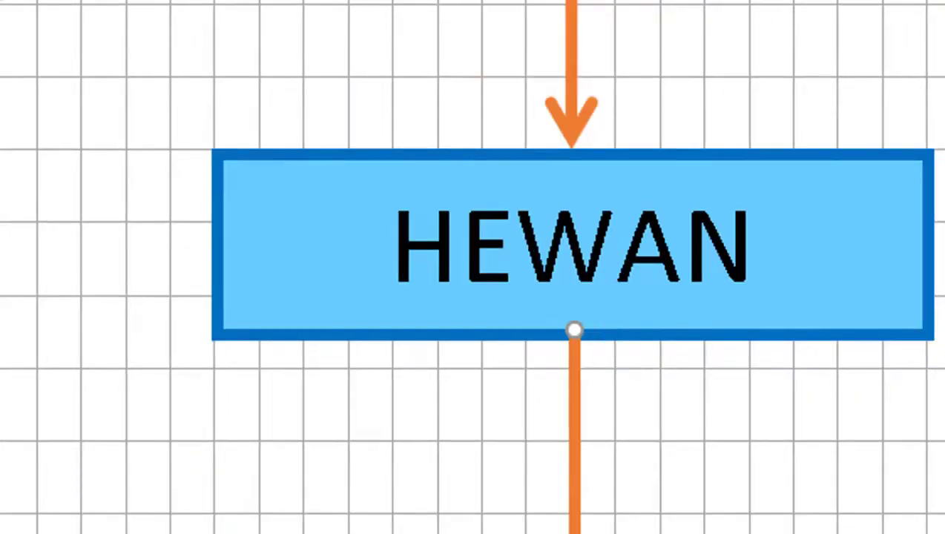
left_click_drag(575, 530, 549, 441)
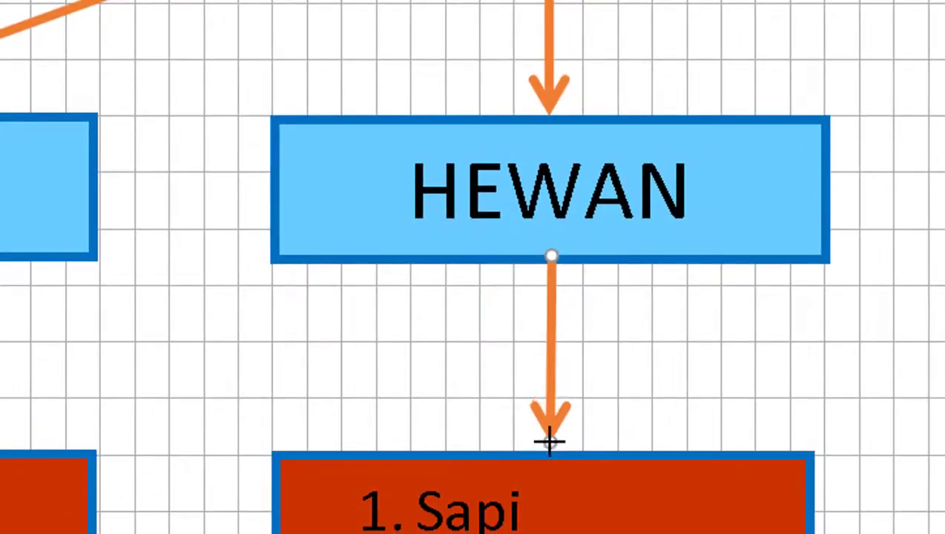
left_click_drag(549, 436, 549, 447)
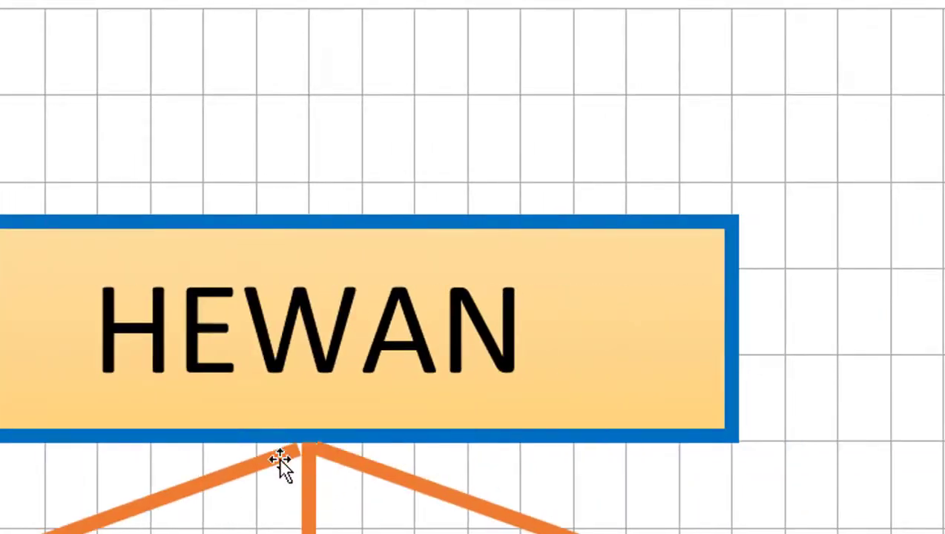
Nudge and adjust the new arrow so its head sits on the Sapi box's top edge
left_click(281, 466)
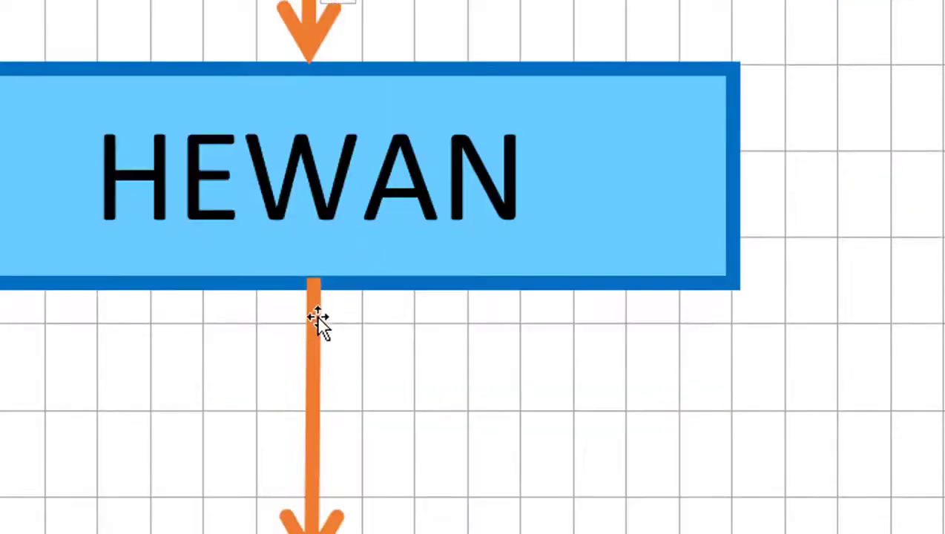
left_click(311, 330)
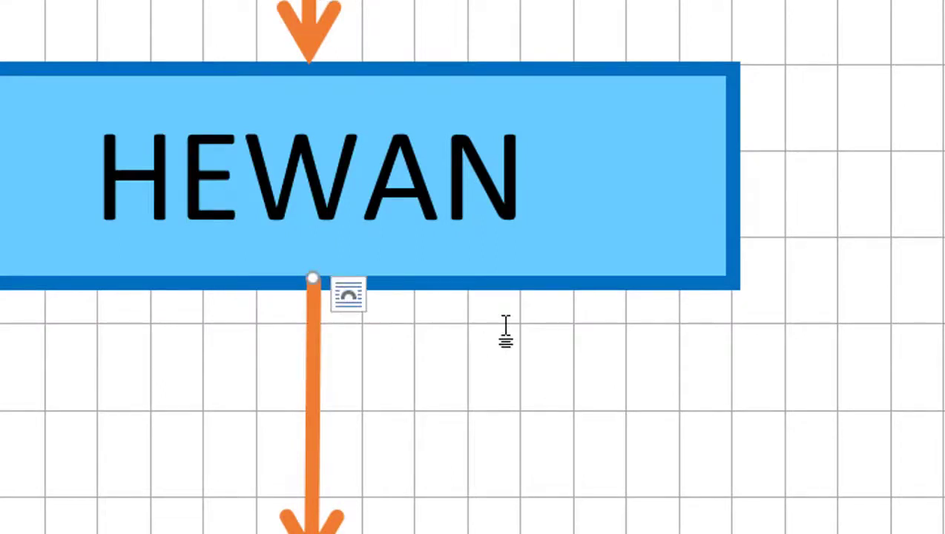
key("Down")
key("Down")
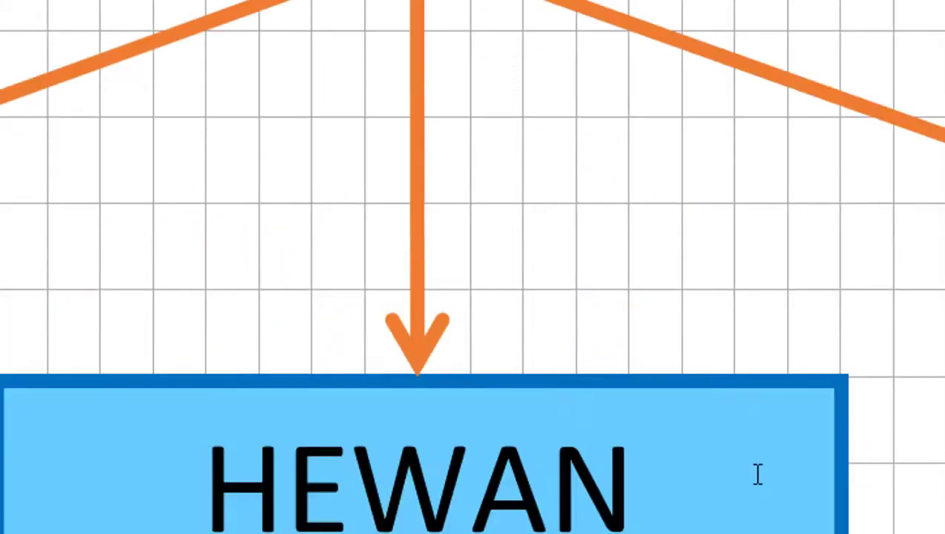
scroll(757, 471, "down", 5)
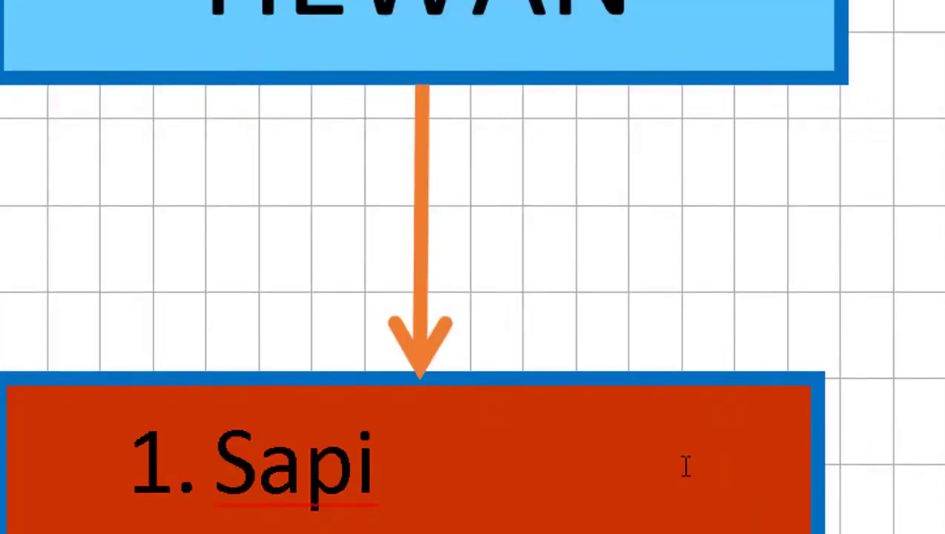
left_click(435, 335)
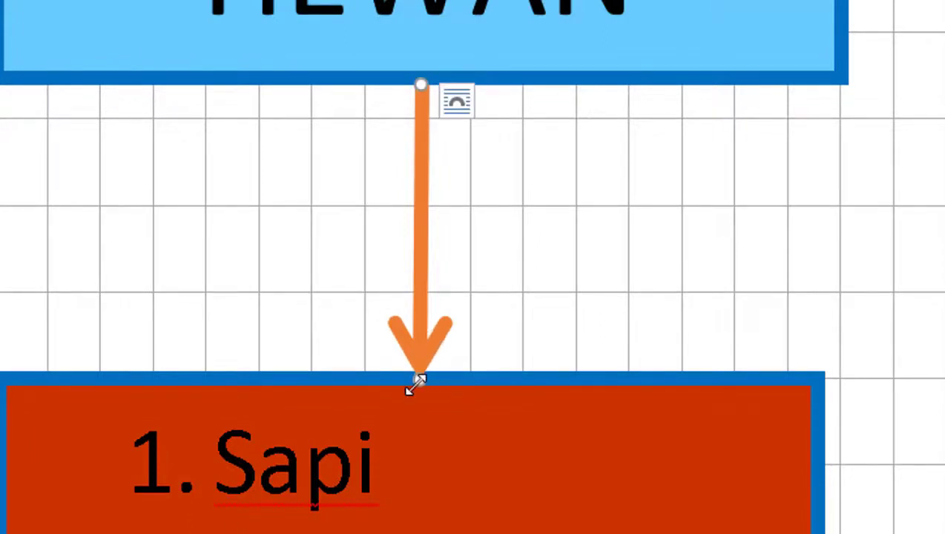
left_click_drag(420, 377, 421, 367)
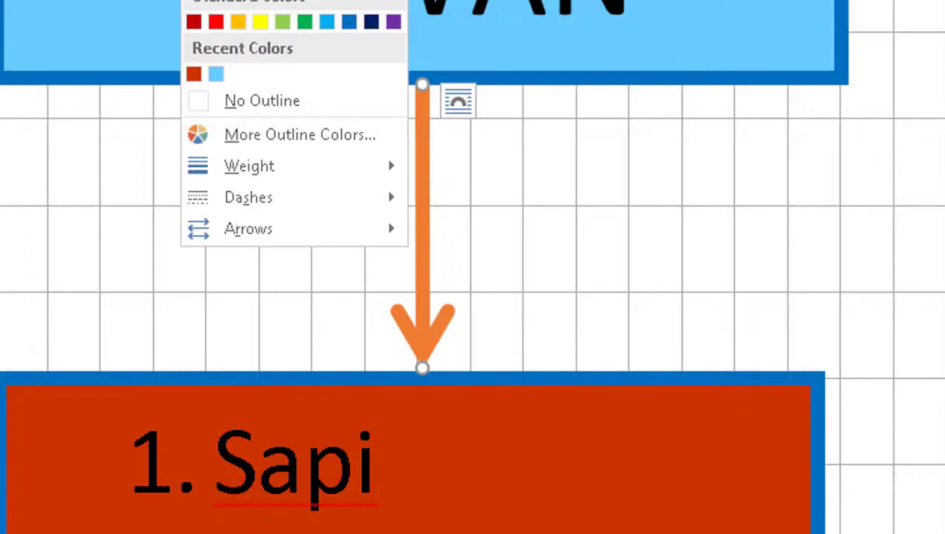
Colour the new arrow dark blue and copy it
left_click(371, 22)
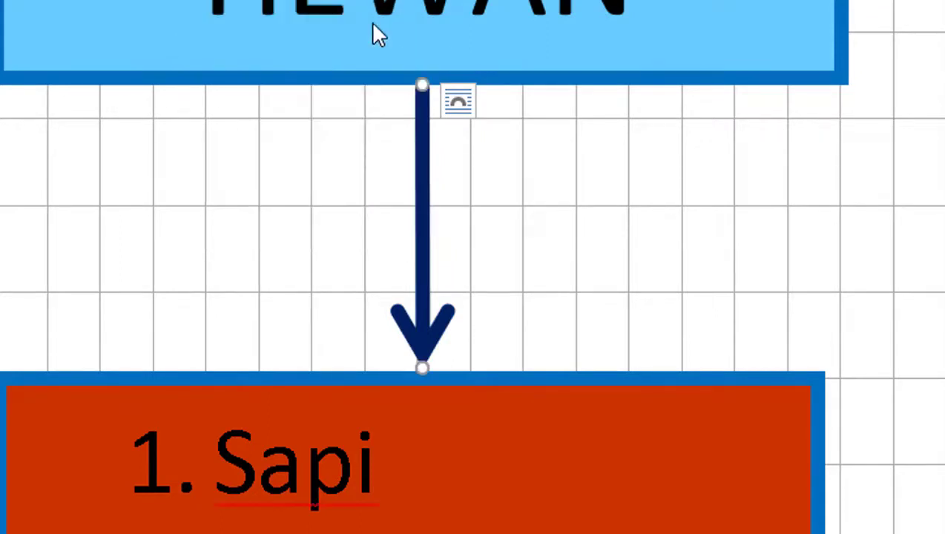
right_click(428, 304)
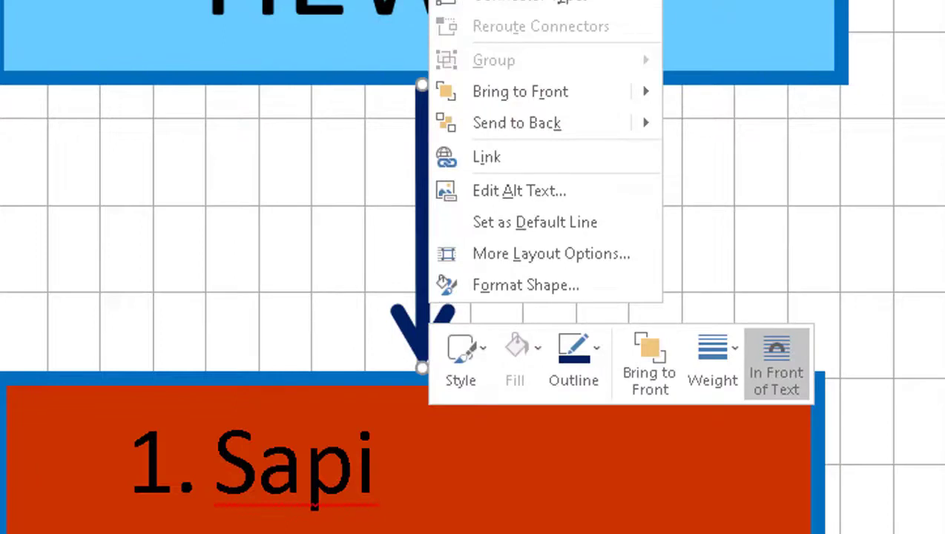
key("Escape")
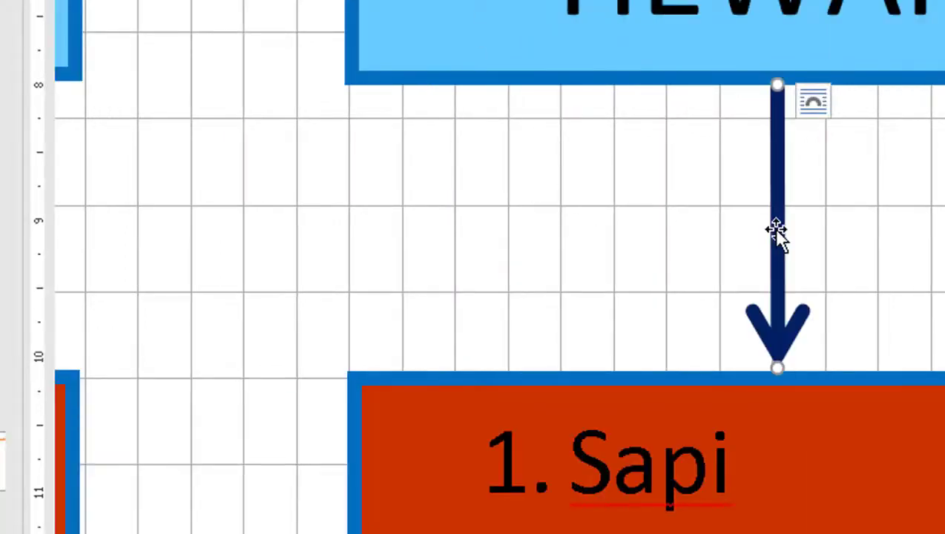
Paste two dark-blue arrow copies and move one over to the right-hand red list box
right_click(777, 232)
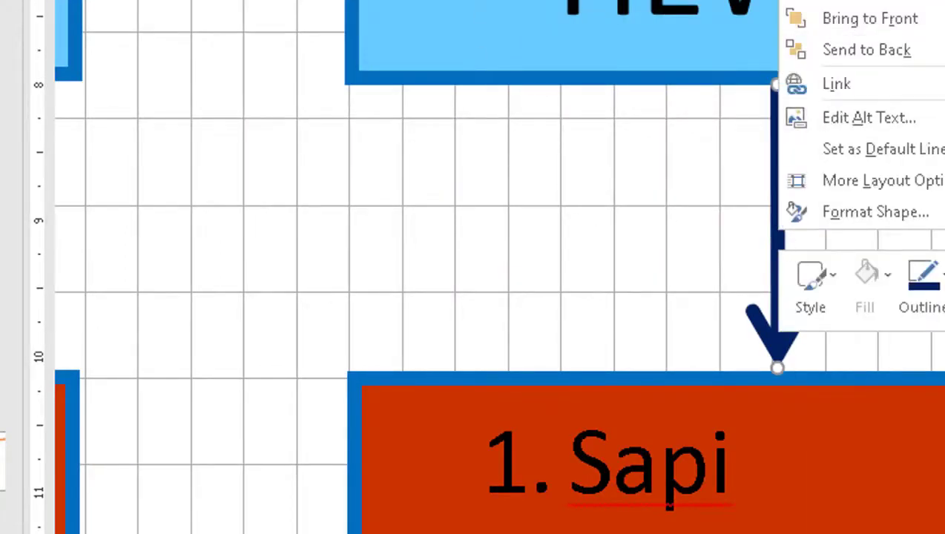
key("ctrl+v")
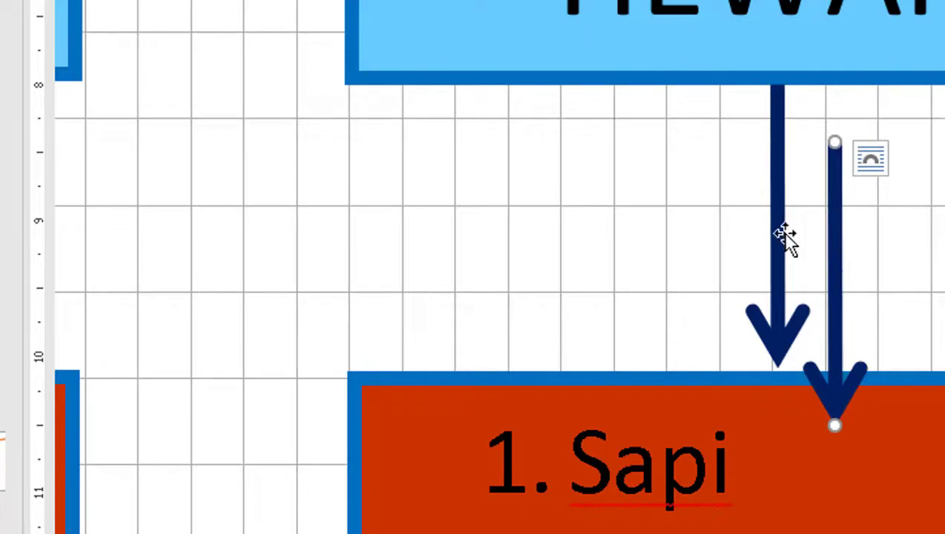
right_click(783, 235)
key("ctrl+v")
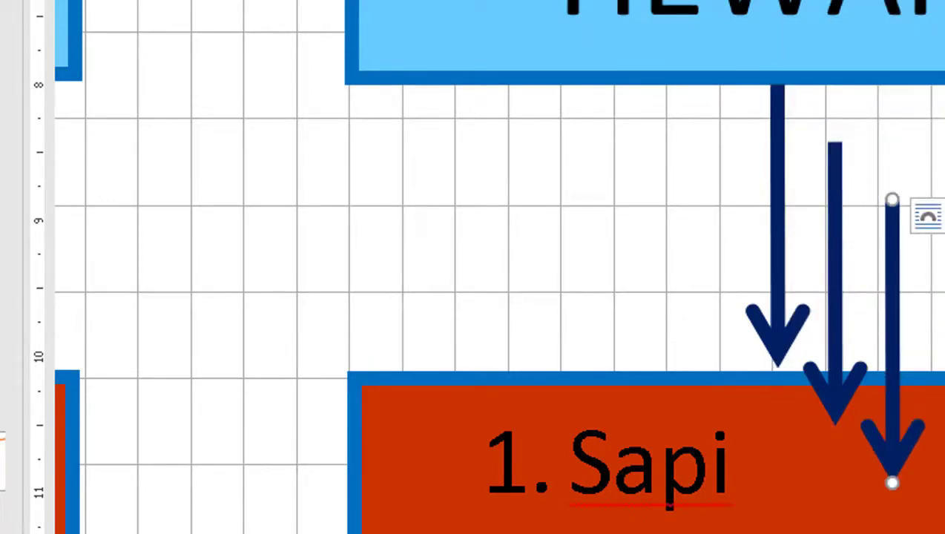
scroll(247, 398, "left", 3)
scroll(247, 399, "left", 3)
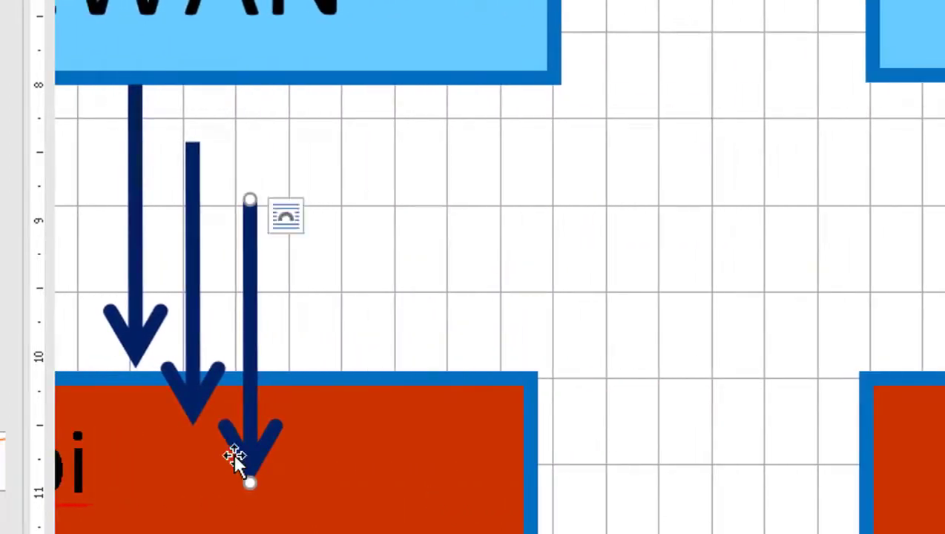
left_click_drag(247, 398, 942, 312)
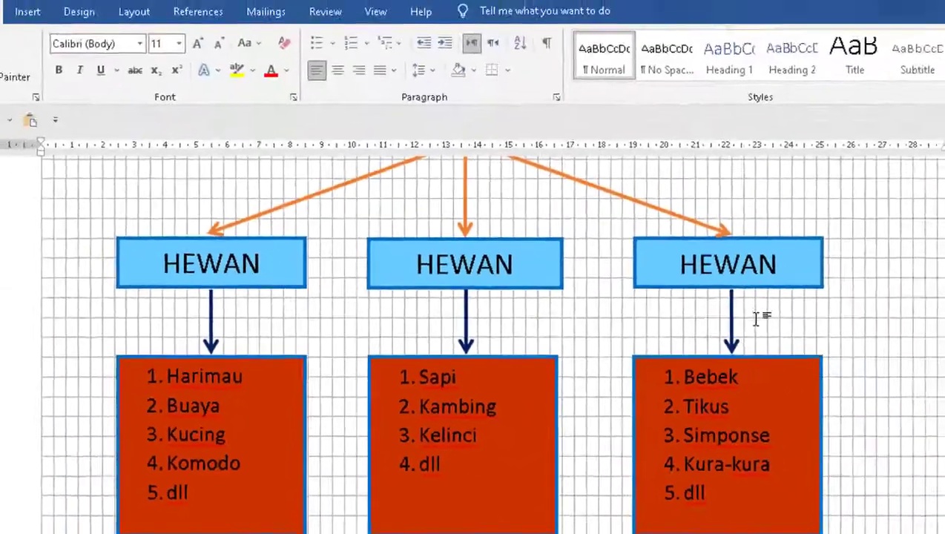
Turn off the page gridlines and scroll through the finished diagram on the plain page
scroll(738, 243, "up", 2)
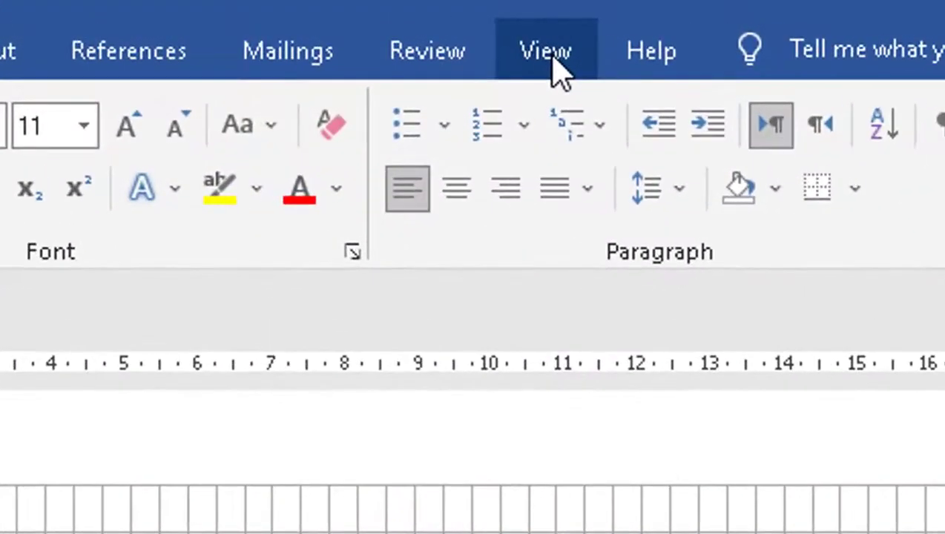
left_click(475, 49)
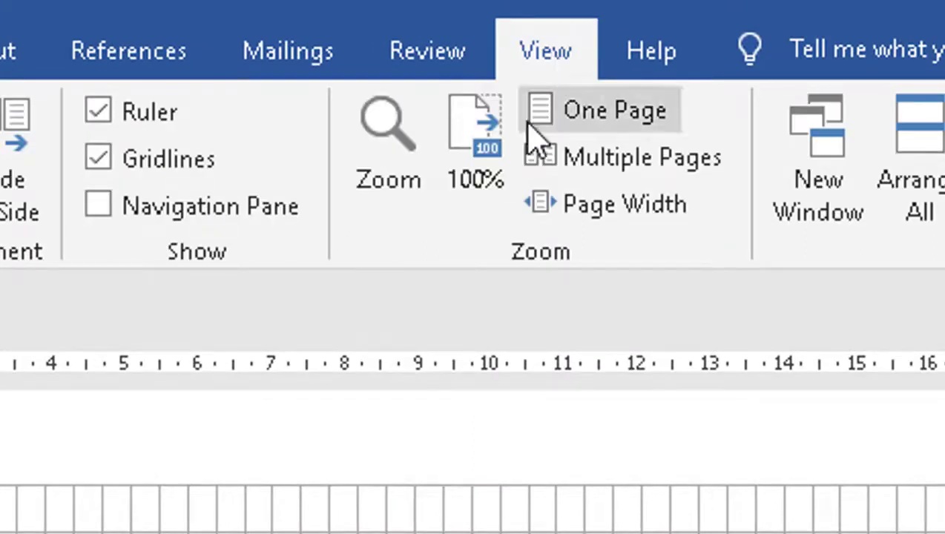
left_click(124, 164)
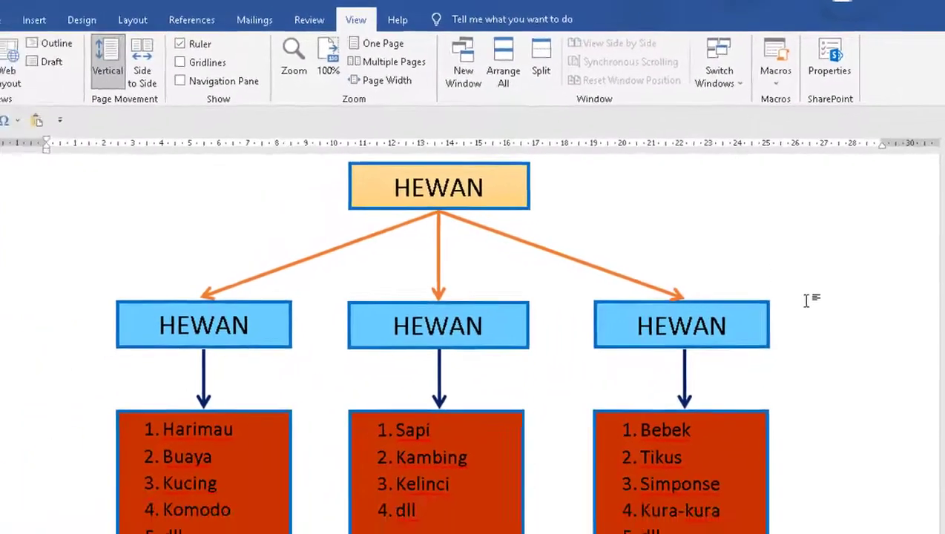
scroll(814, 305, "down", 1)
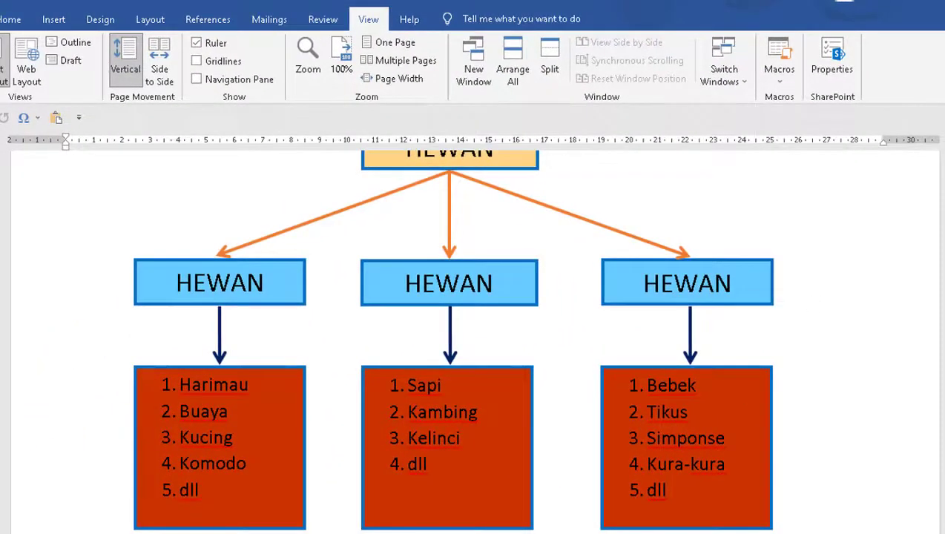
scroll(907, 511, "down", 1, "ctrl")
scroll(819, 445, "up", 1)
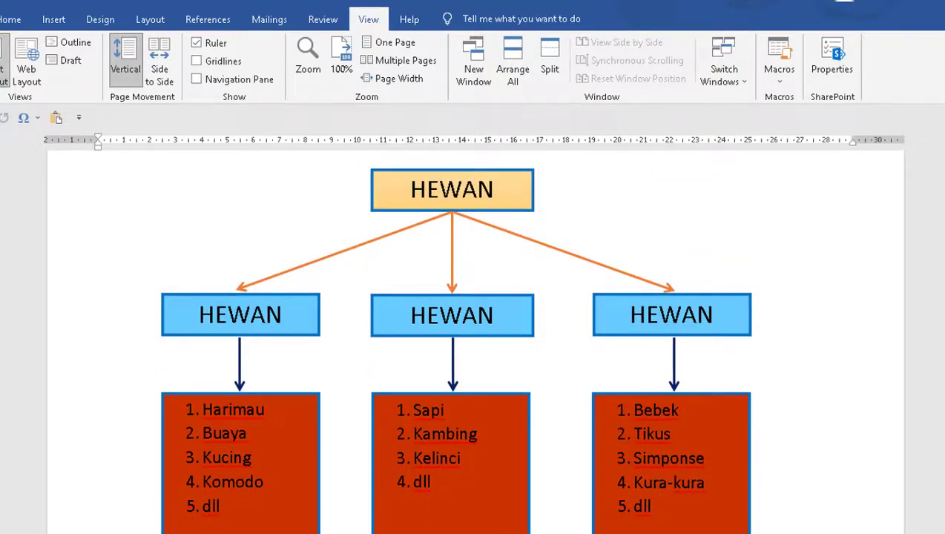
scroll(452, 342, "down", 1, "ctrl")
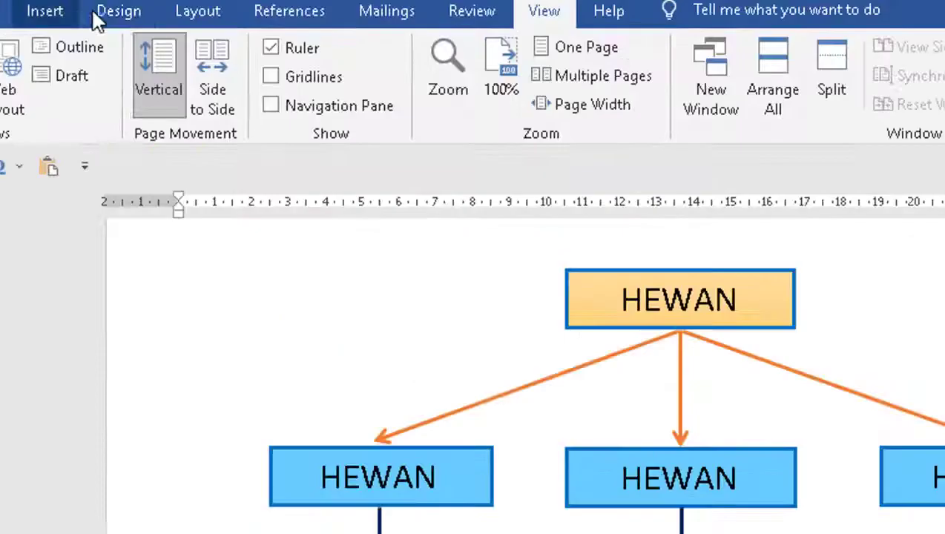
Set the page colour to orange from the Design page colour options
left_click(100, 20)
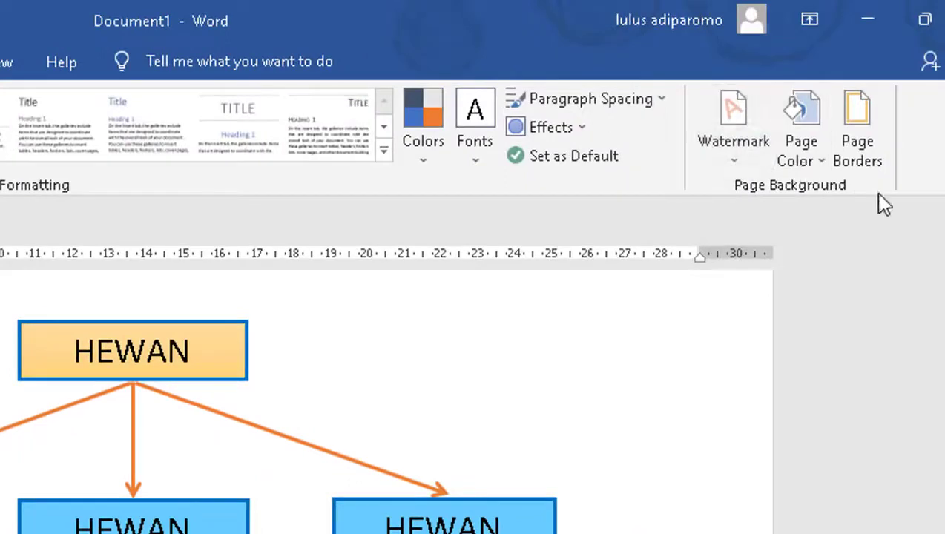
left_click(823, 165)
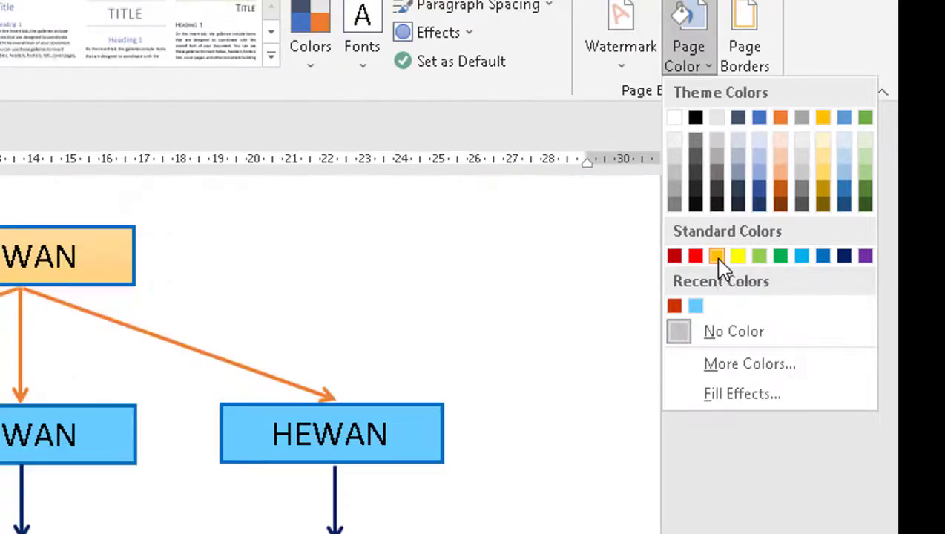
left_click(717, 260)
scroll(849, 489, "down", 1)
scroll(852, 511, "down", 1)
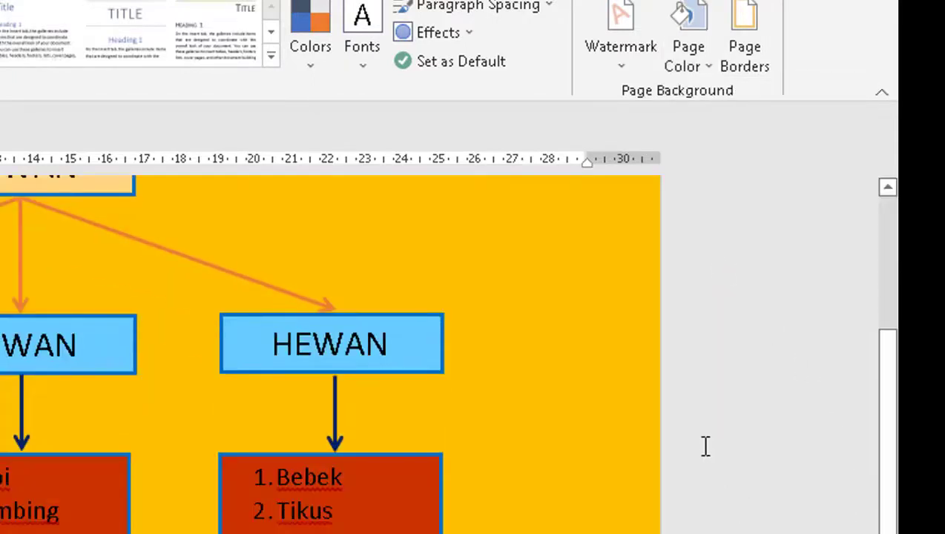
scroll(706, 446, "up", 4)
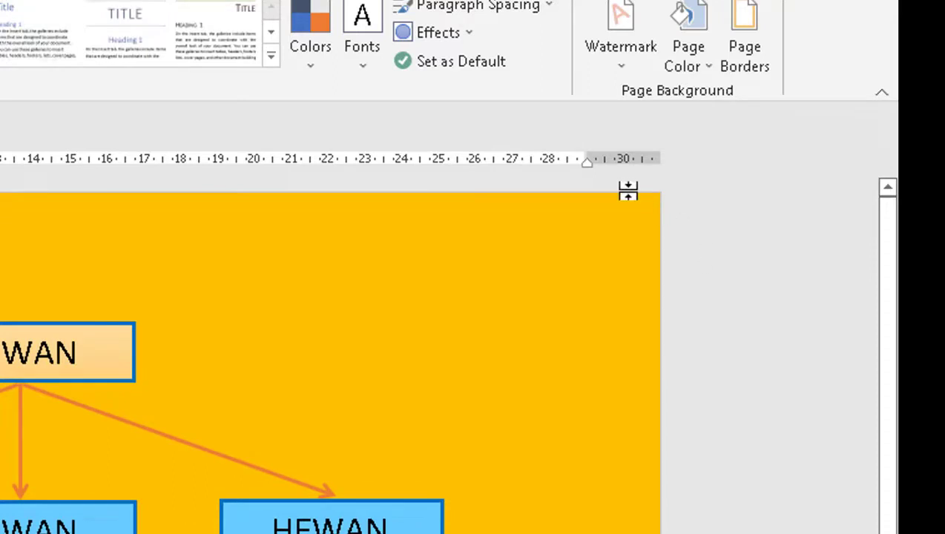
Change the page background colour to Yellow instead
left_click(714, 71)
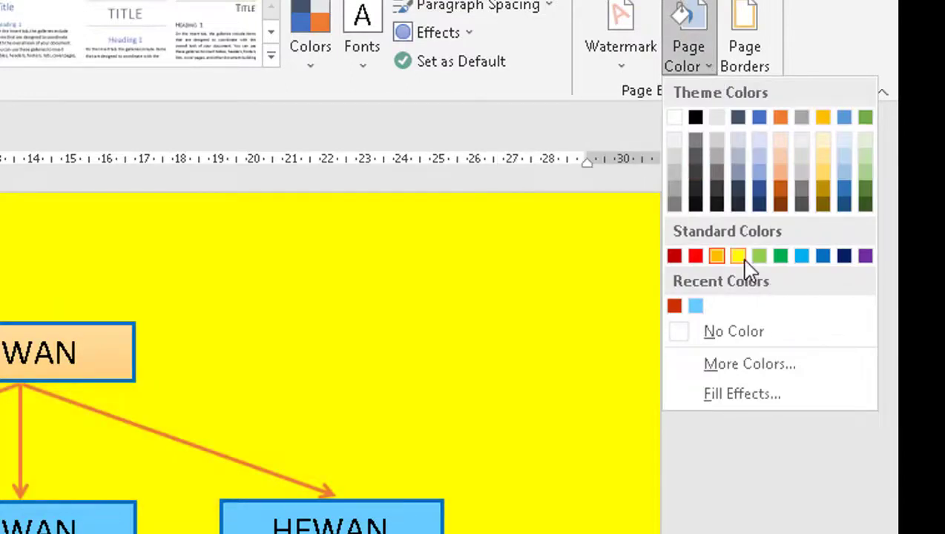
left_click(738, 257)
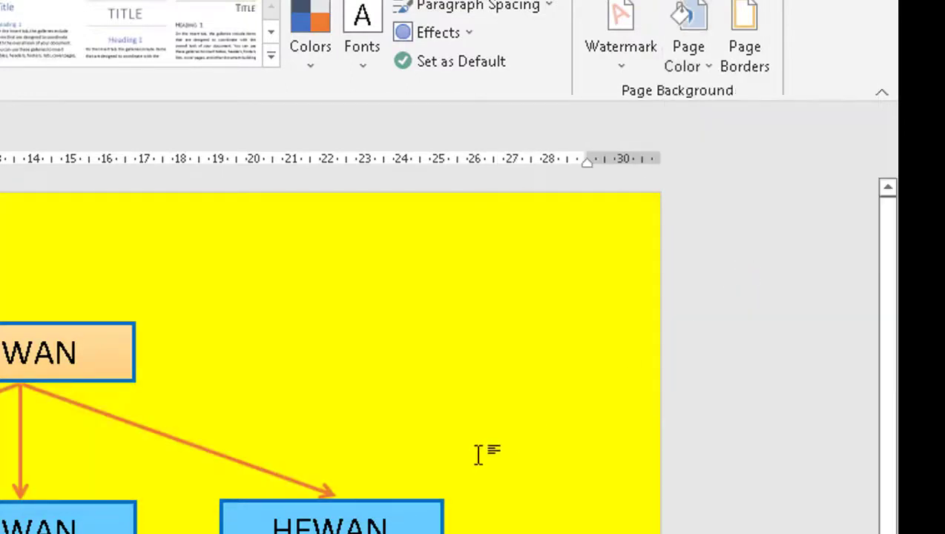
scroll(331, 356, "down", 1)
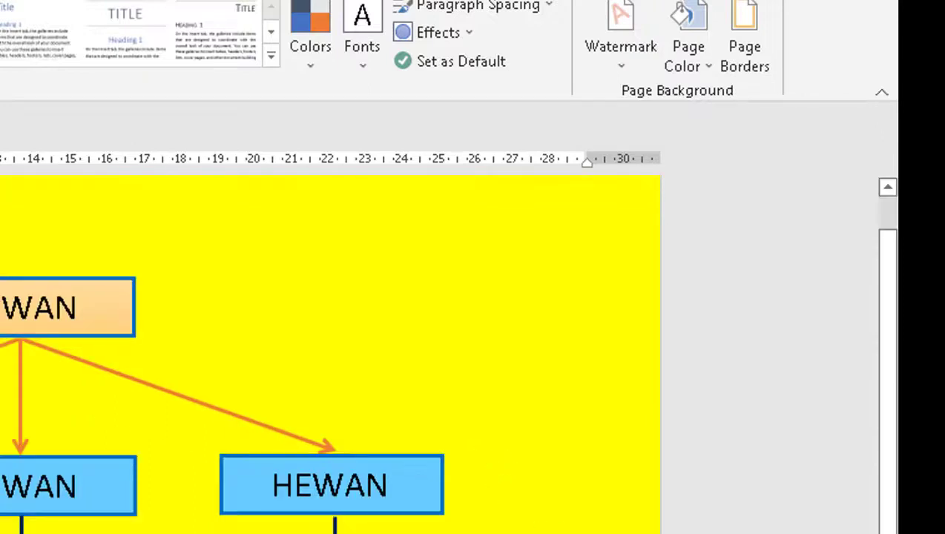
scroll(330, 356, "down", 1)
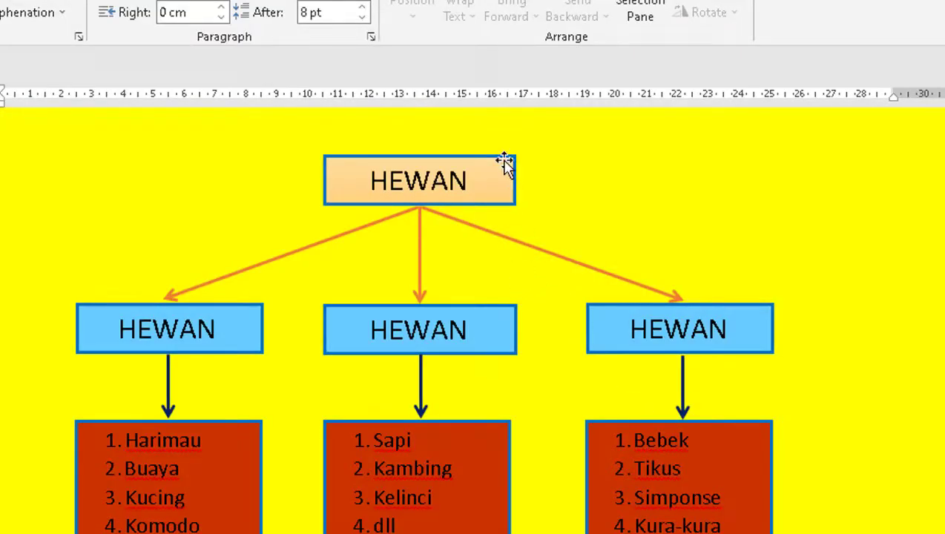
Select the top HEWAN box, the three orange arrows and the three blue HEWAN boxes
left_click(504, 161)
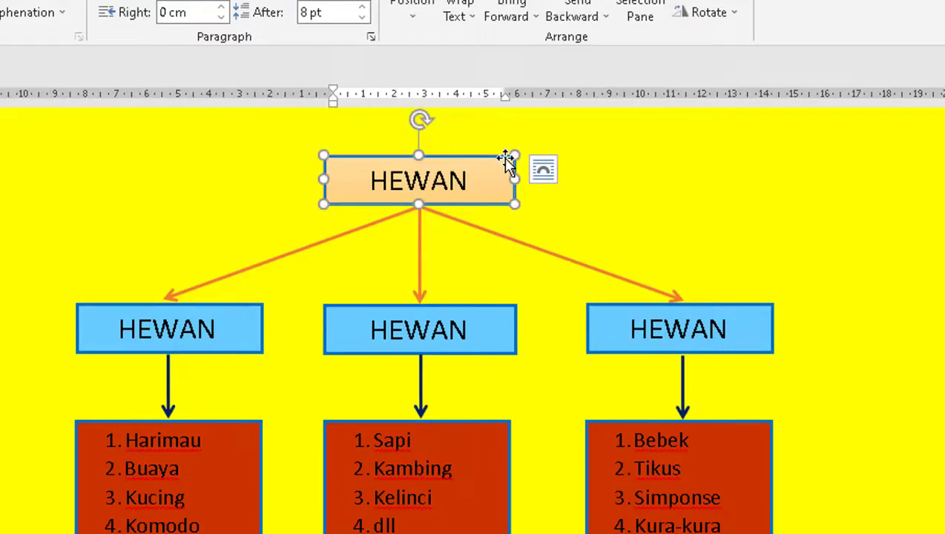
left_click(487, 230, "shift")
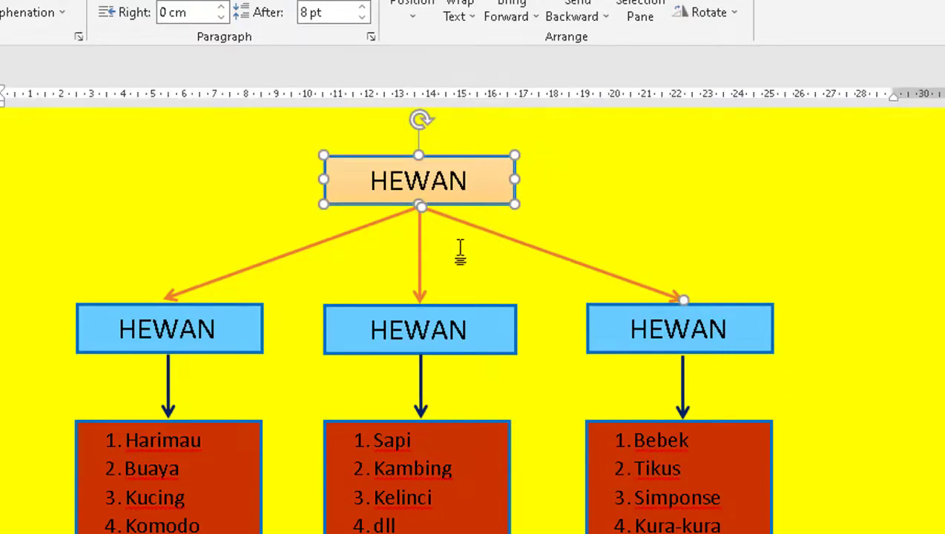
left_click(421, 281, "shift")
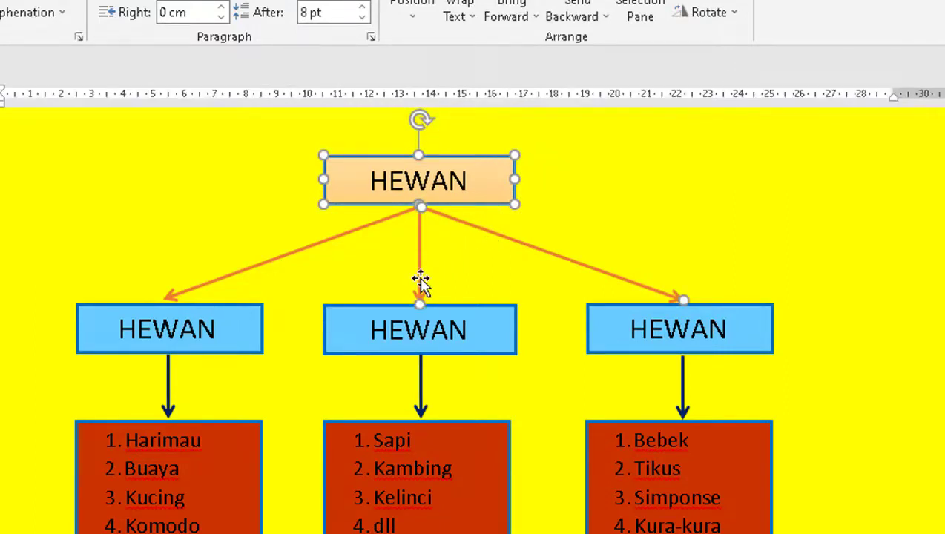
left_click(328, 245, "shift")
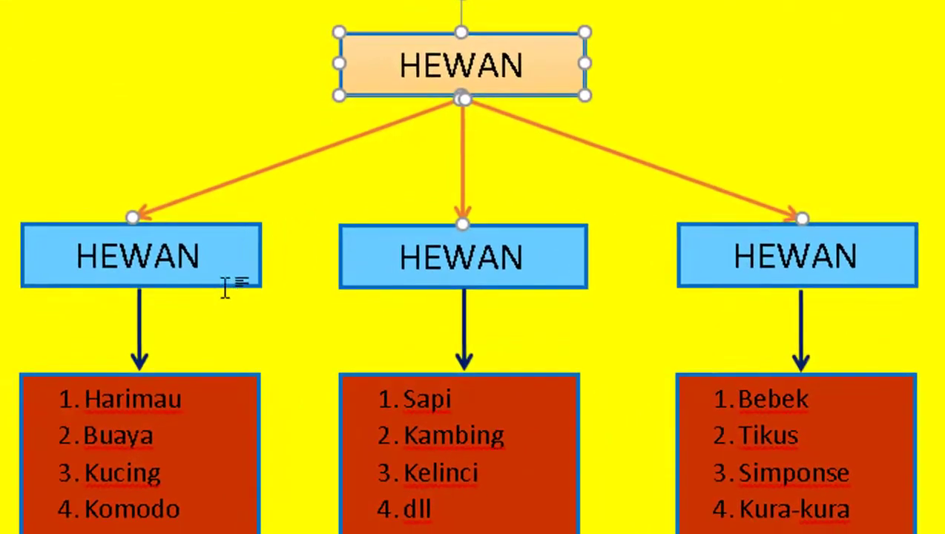
left_click(227, 287, "shift")
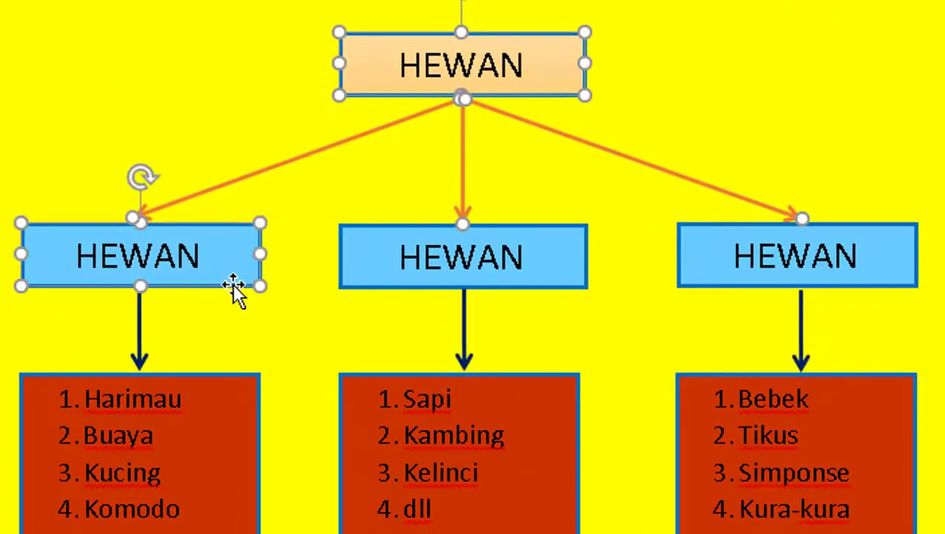
left_click(408, 283, "shift")
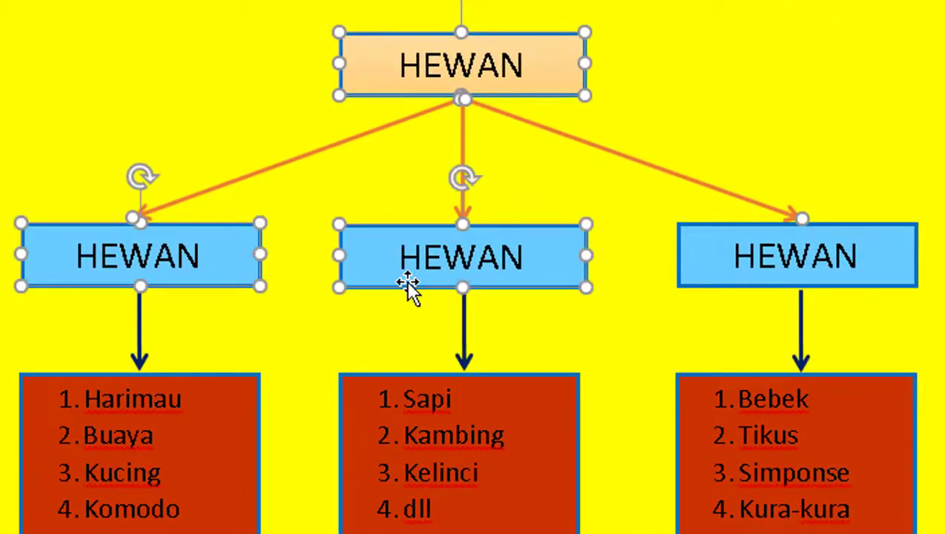
left_click(750, 288, "shift")
Add the three dark arrows and three red list boxes to the selection and group everything
left_click(799, 327, "shift")
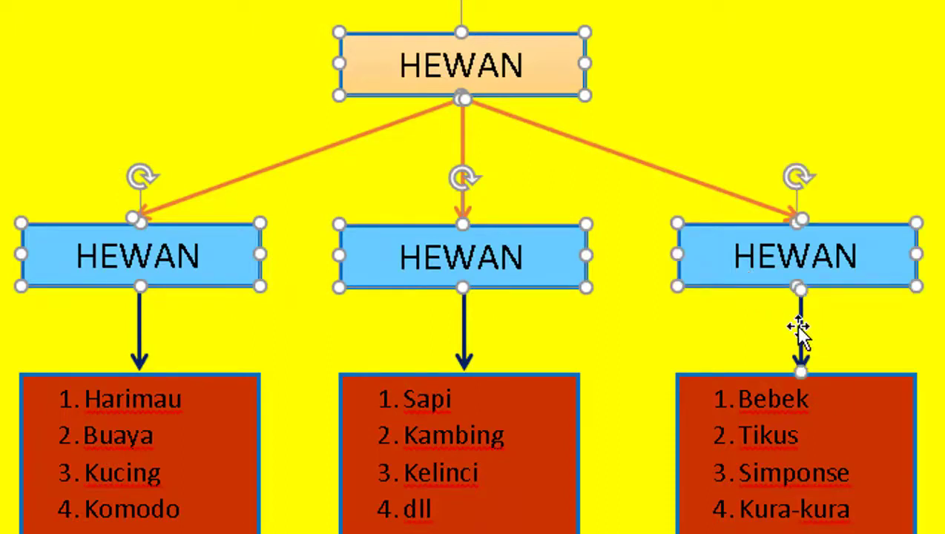
left_click(464, 332, "shift")
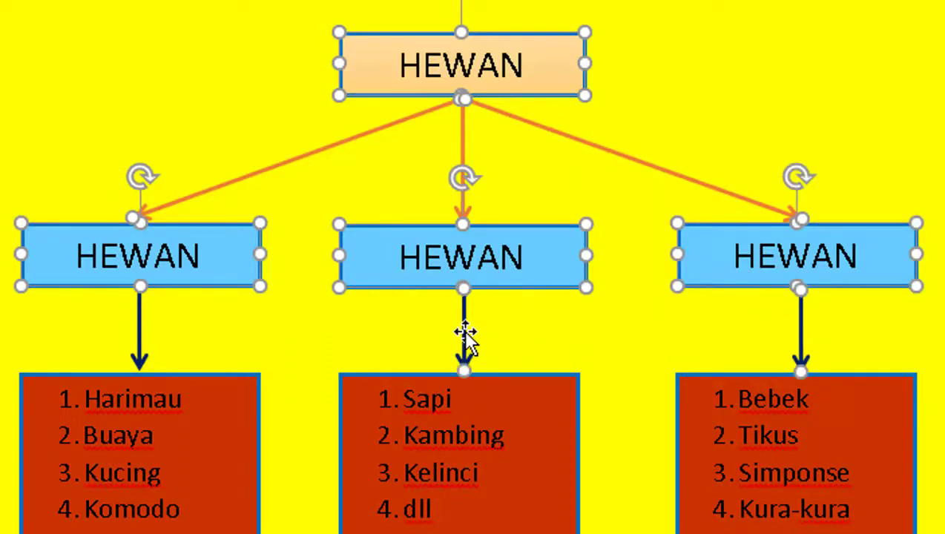
left_click(143, 329, "shift")
left_click(238, 379, "shift")
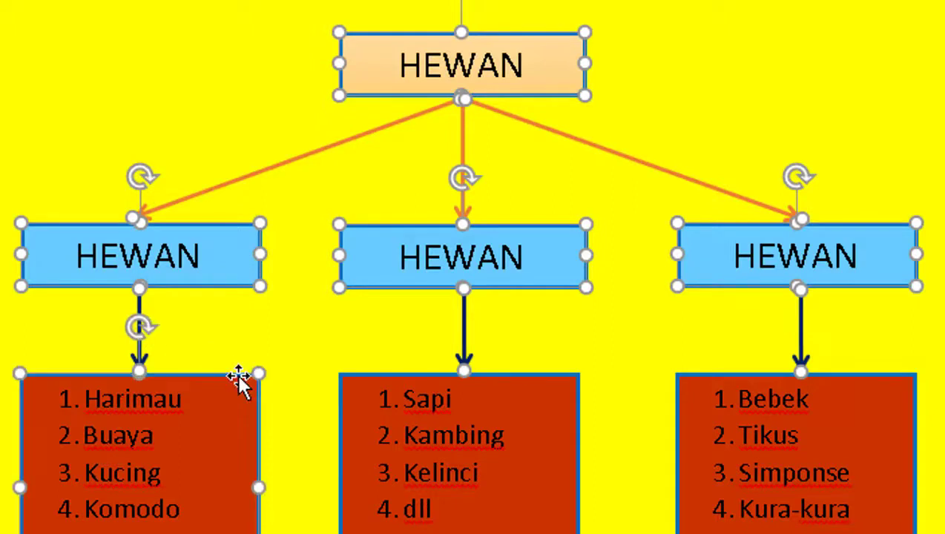
left_click(544, 380, "shift")
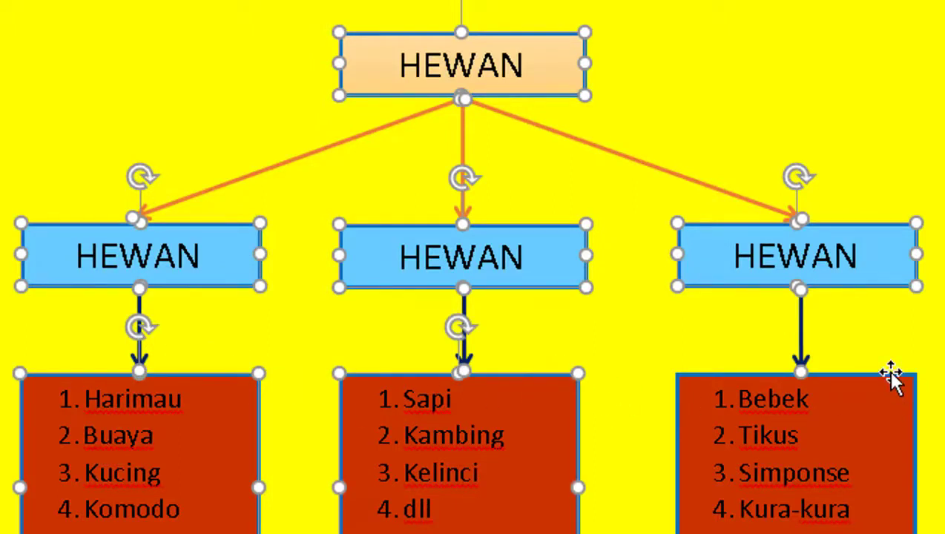
left_click(894, 377, "shift")
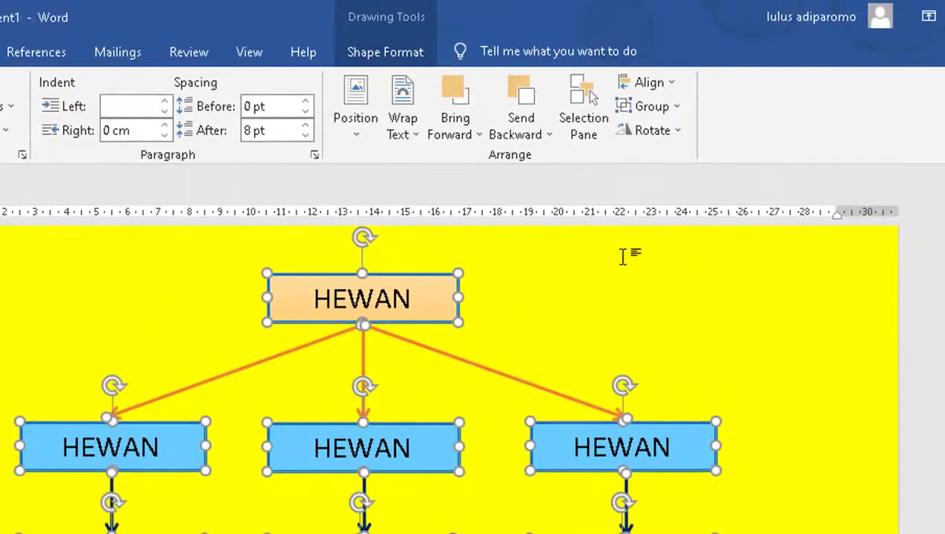
left_click(652, 108)
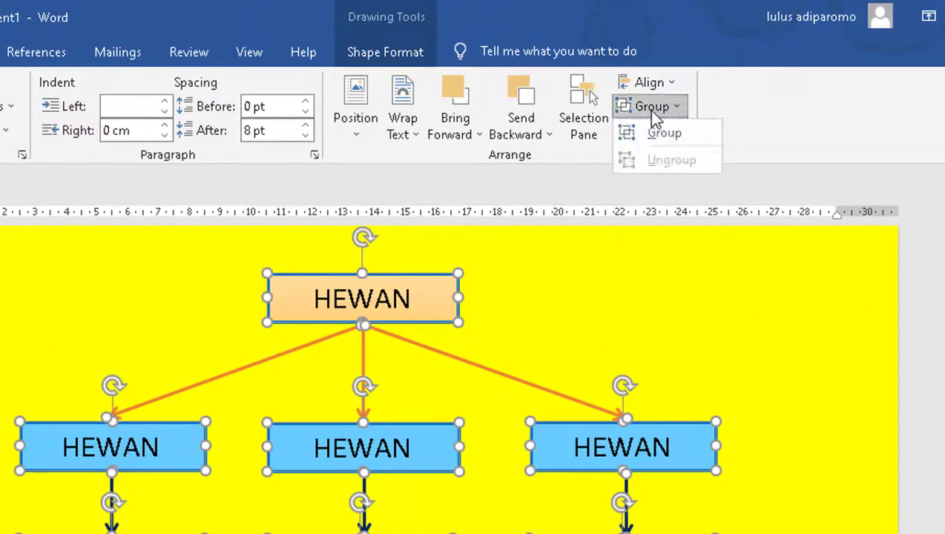
left_click(640, 130)
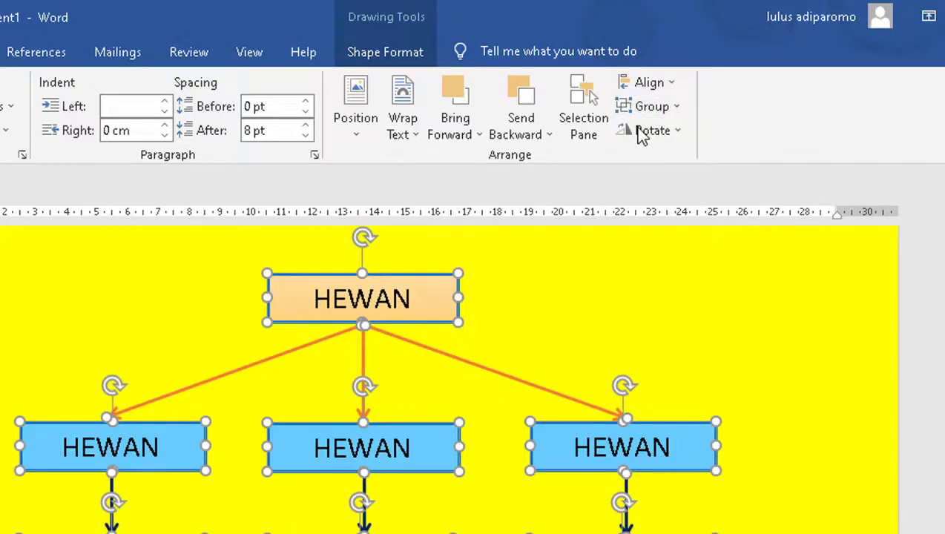
Check that the right HEWAN box is included and select the whole grouped diagram
left_click(772, 454)
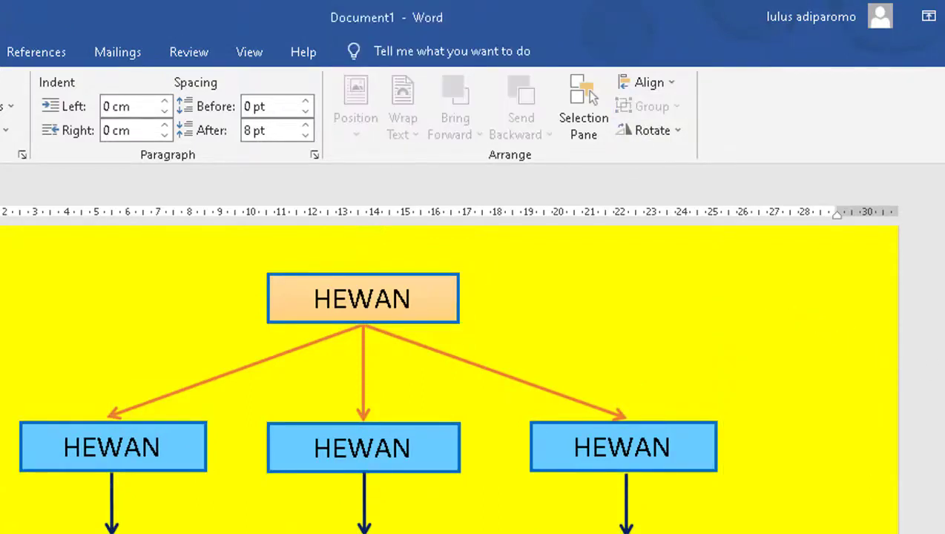
left_click(576, 450)
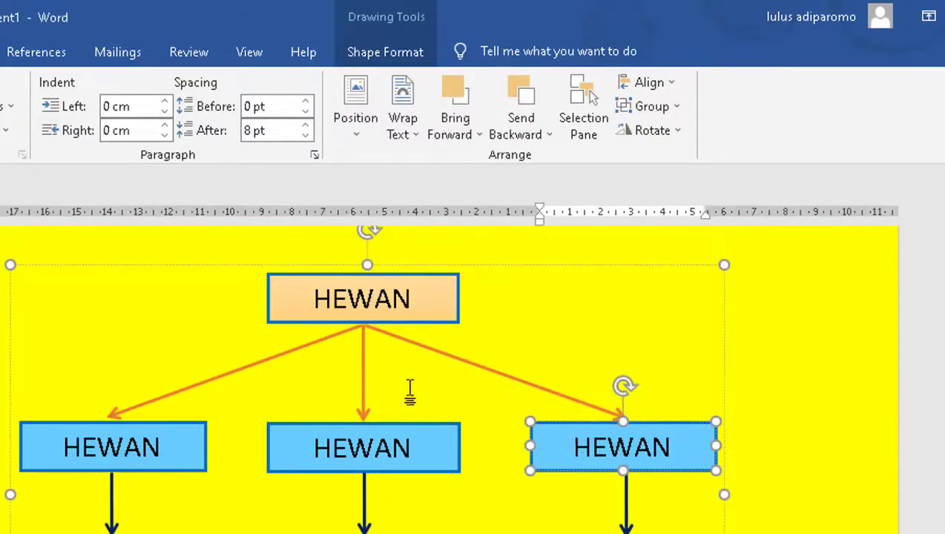
left_click(625, 285)
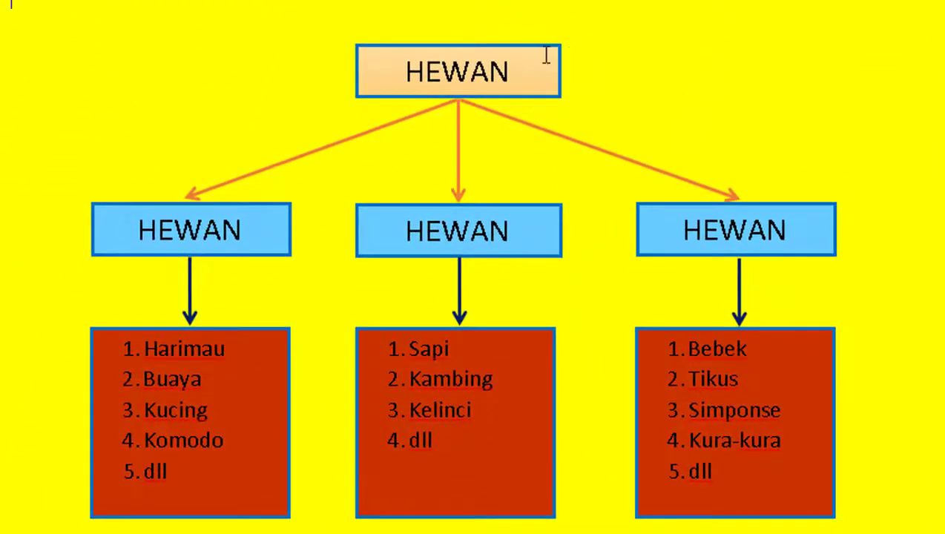
left_click(546, 56)
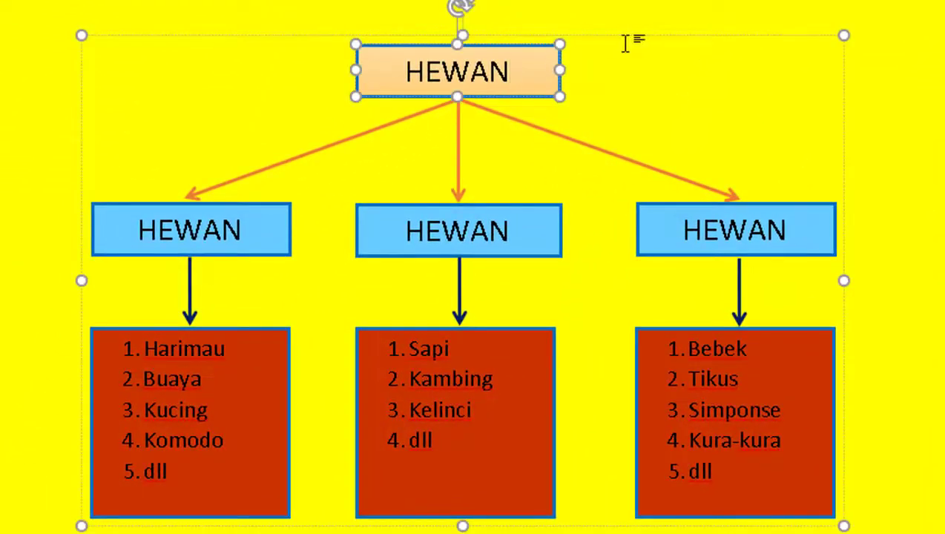
left_click(625, 38)
left_click(567, 60)
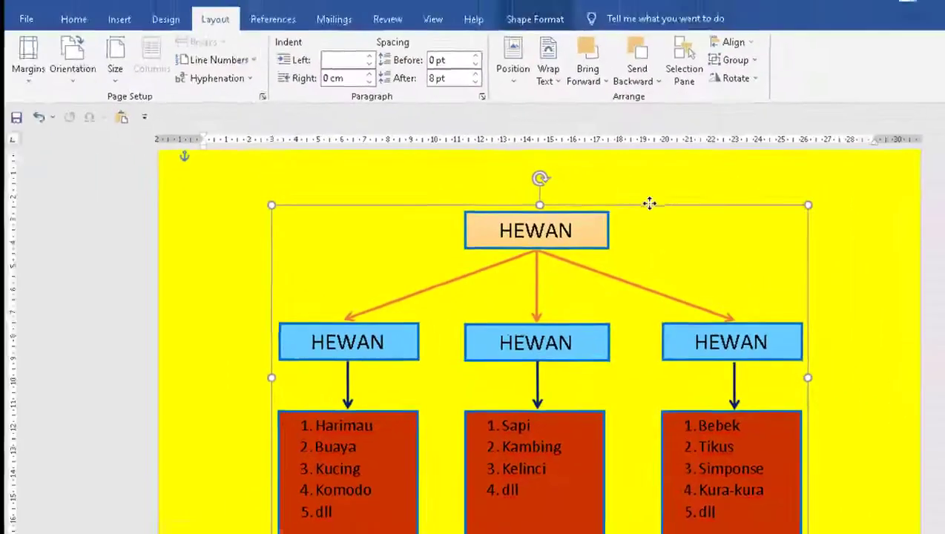
scroll(672, 274, "down", 4)
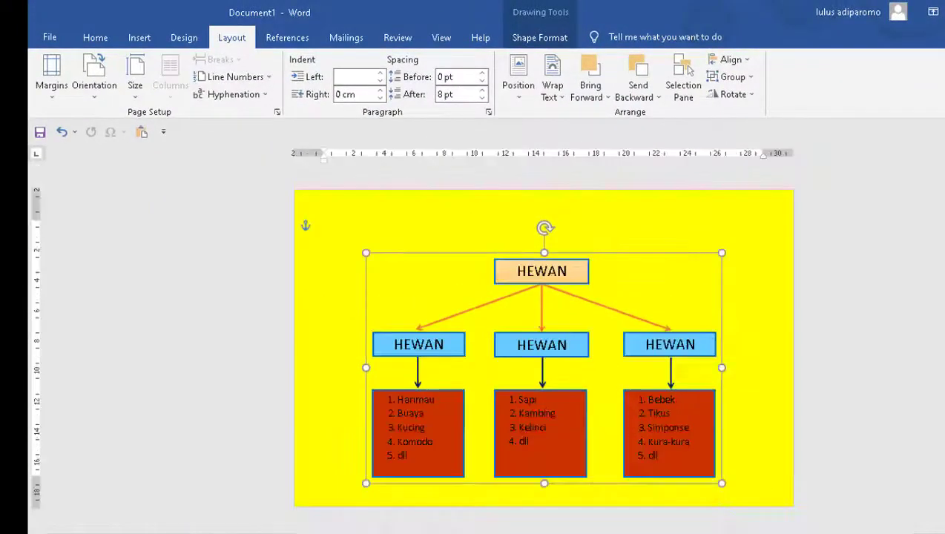
scroll(661, 239, "up", 1)
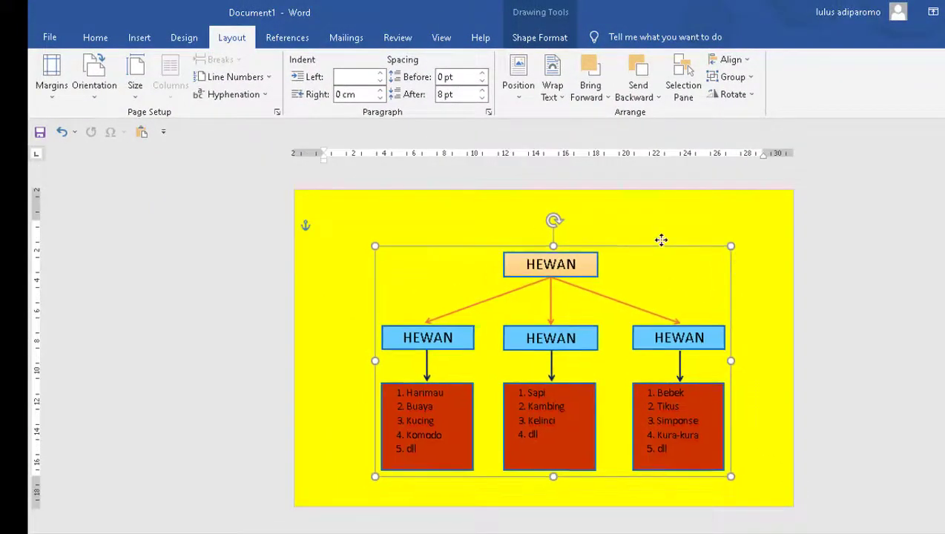
left_click(589, 267)
left_click(596, 272)
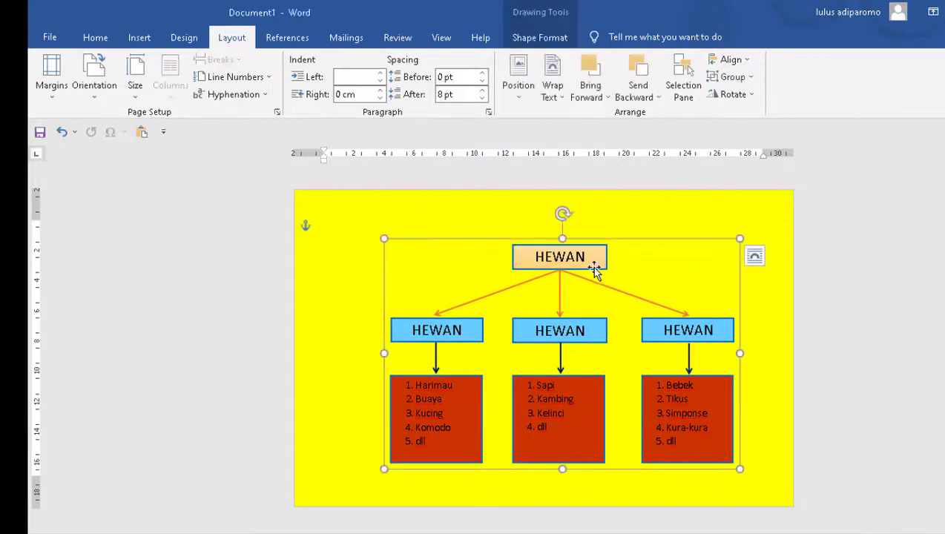
left_click(592, 272)
left_click_drag(590, 272, 636, 268)
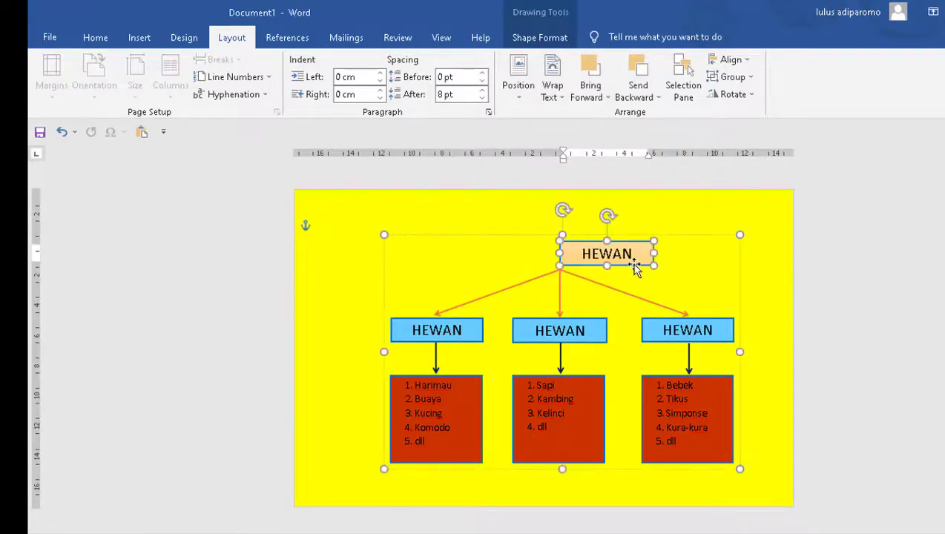
key("ctrl+z")
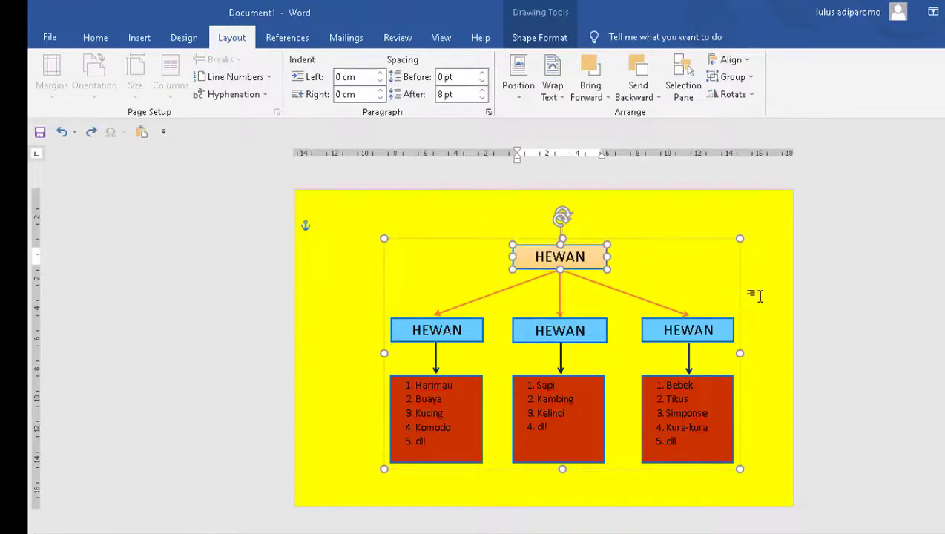
left_click(758, 296)
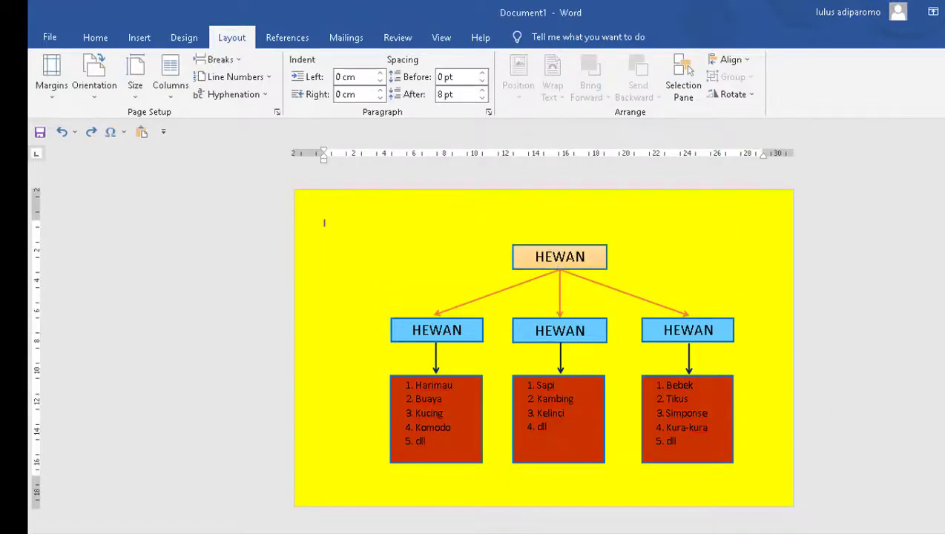